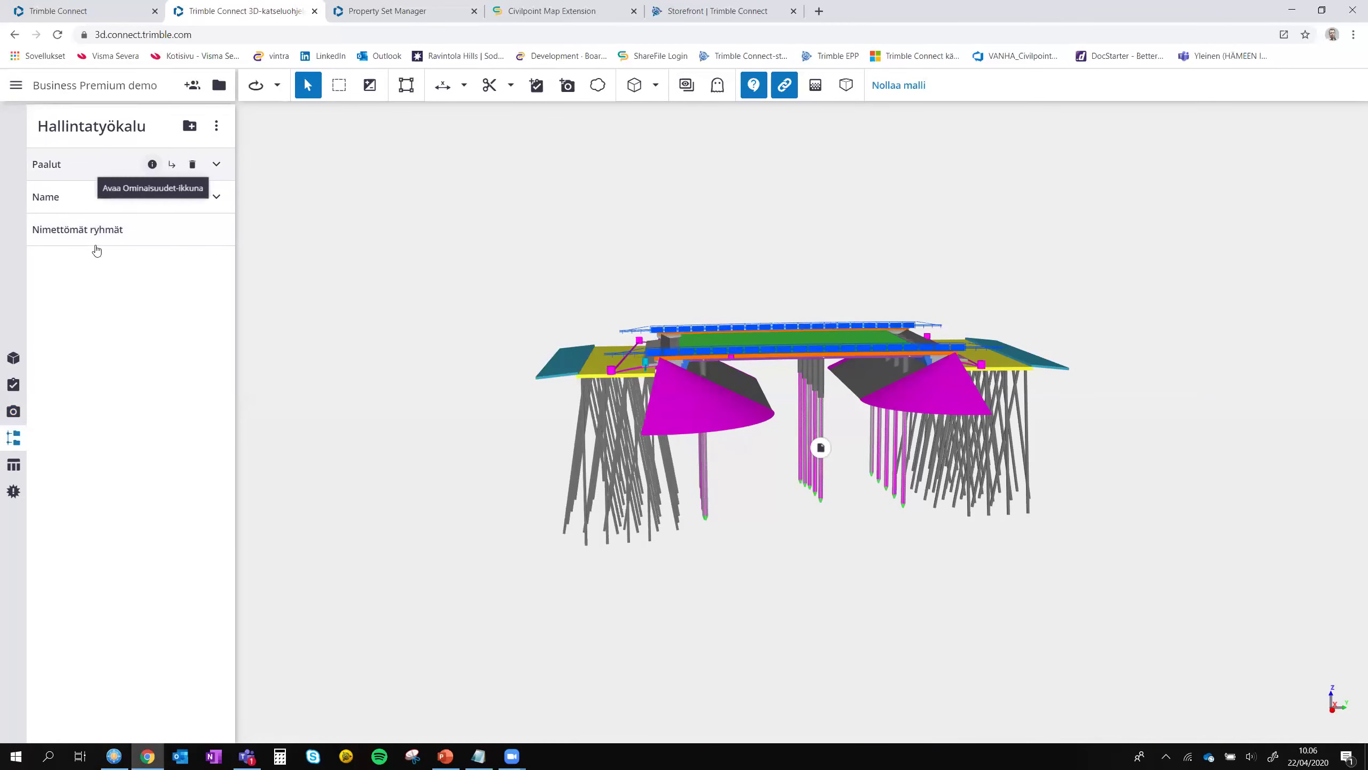
# Step: Create a new group in the Hallintatyökalu organizer and add a subgroup under it
pyautogui.click(189, 125)
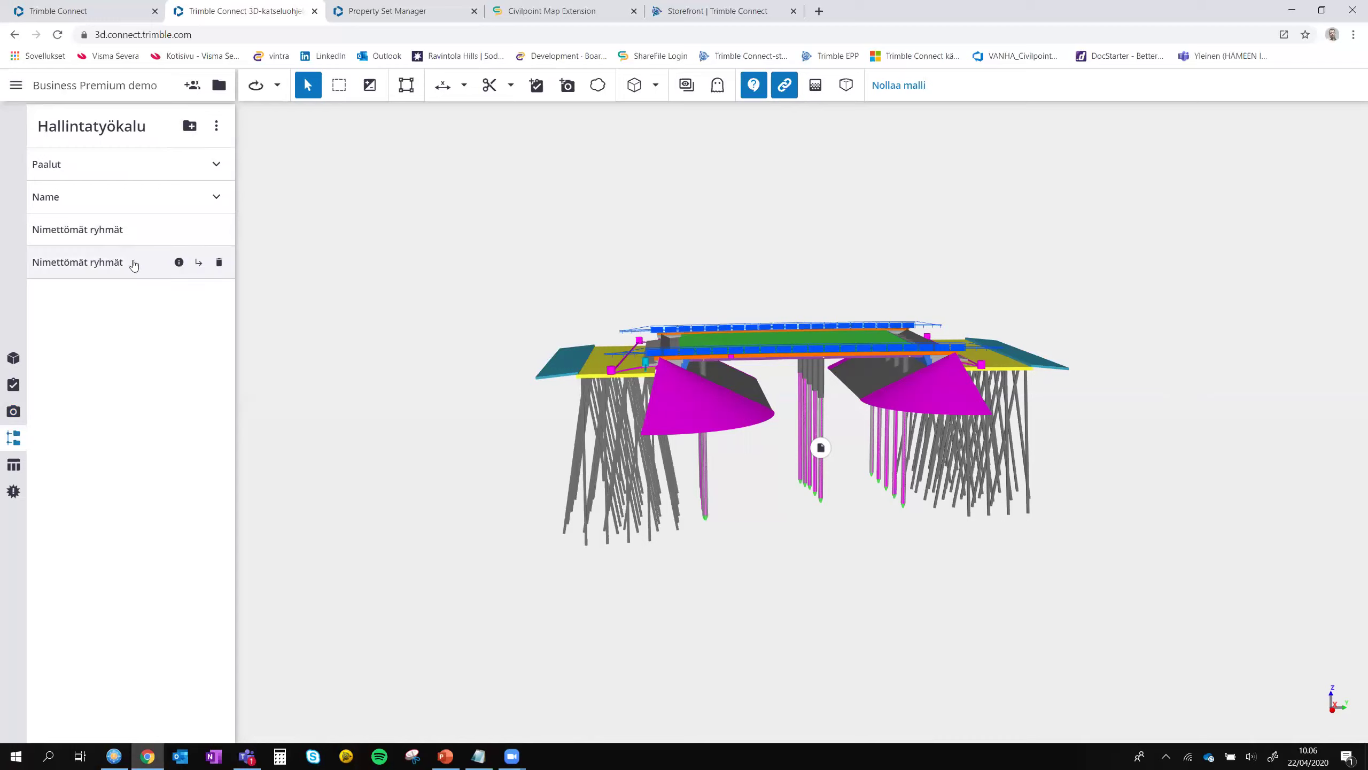
pyautogui.click(122, 262)
pyautogui.click(63, 289)
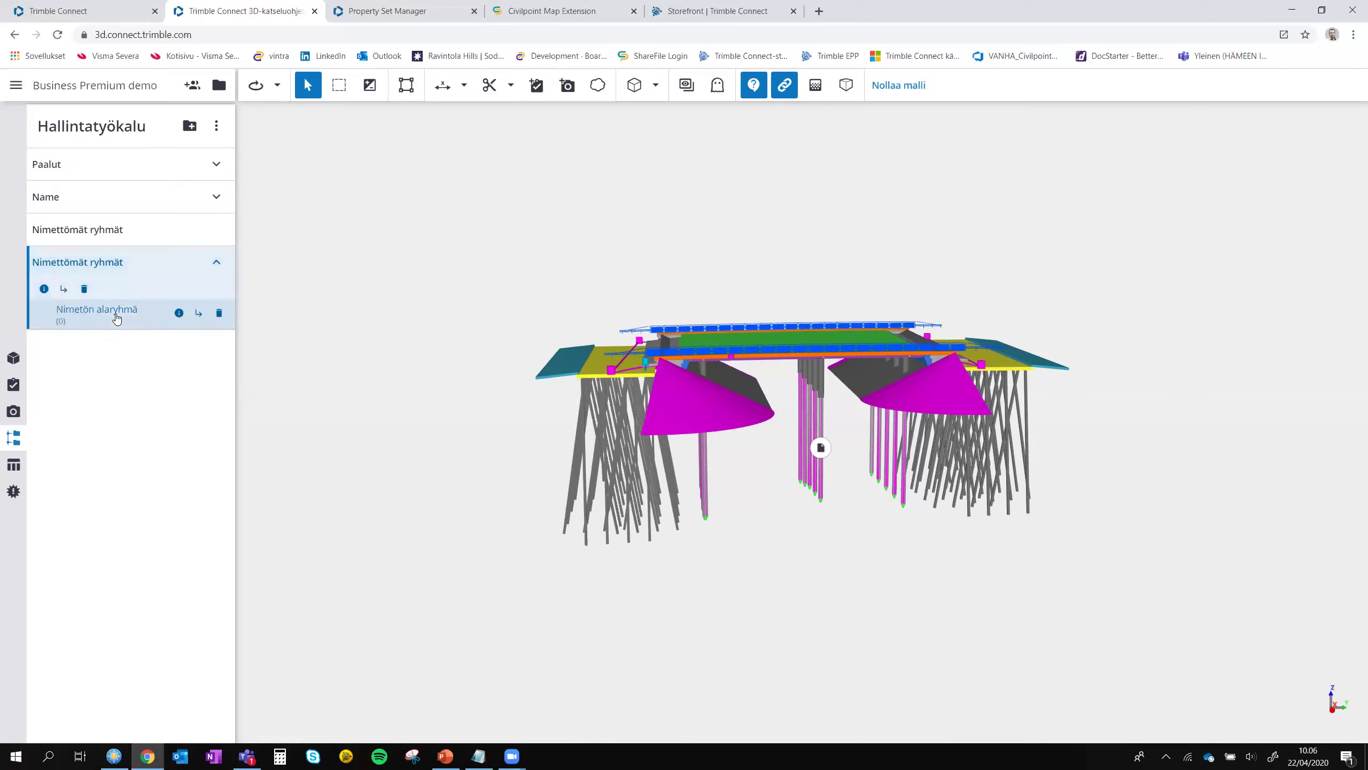
# Step: Area-select the grey piles under the bridge's left end and link them to the new subgroup
pyautogui.click(337, 88)
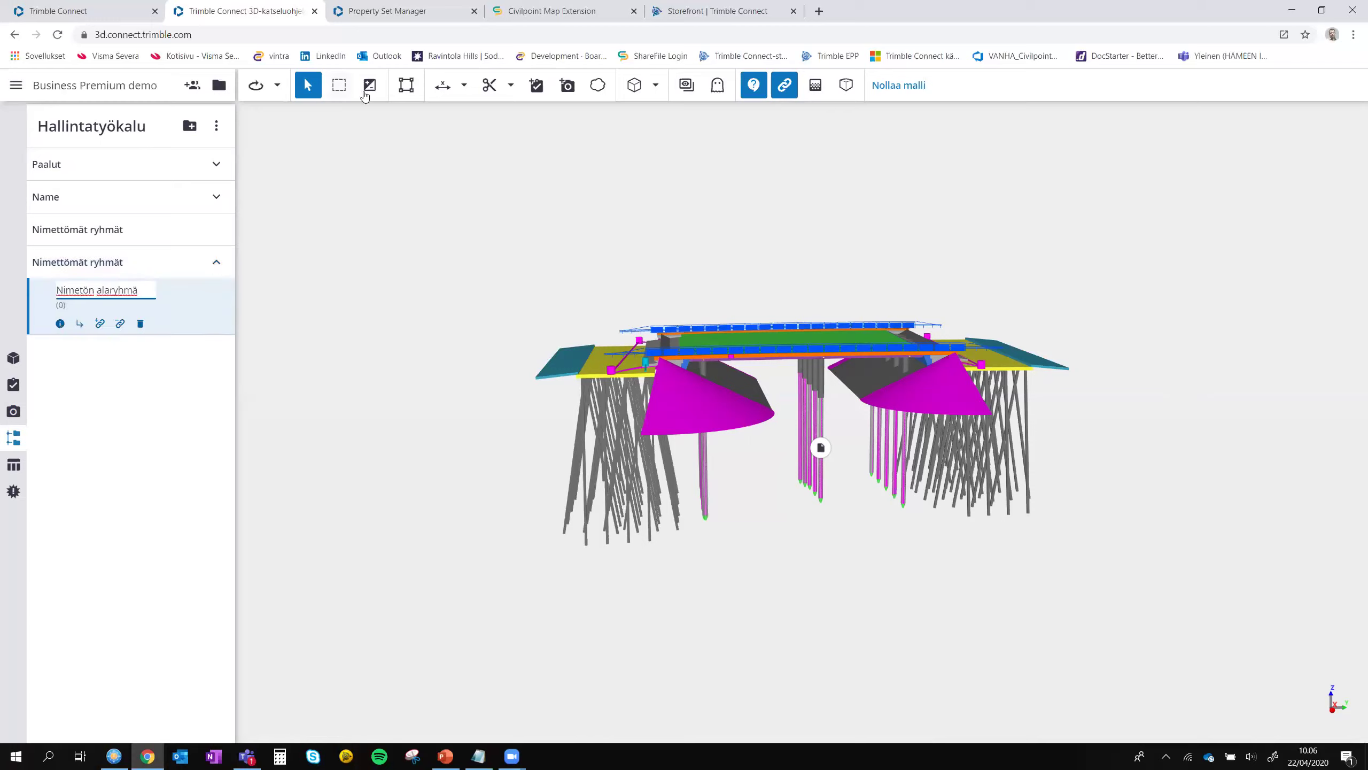
pyautogui.press('shift')
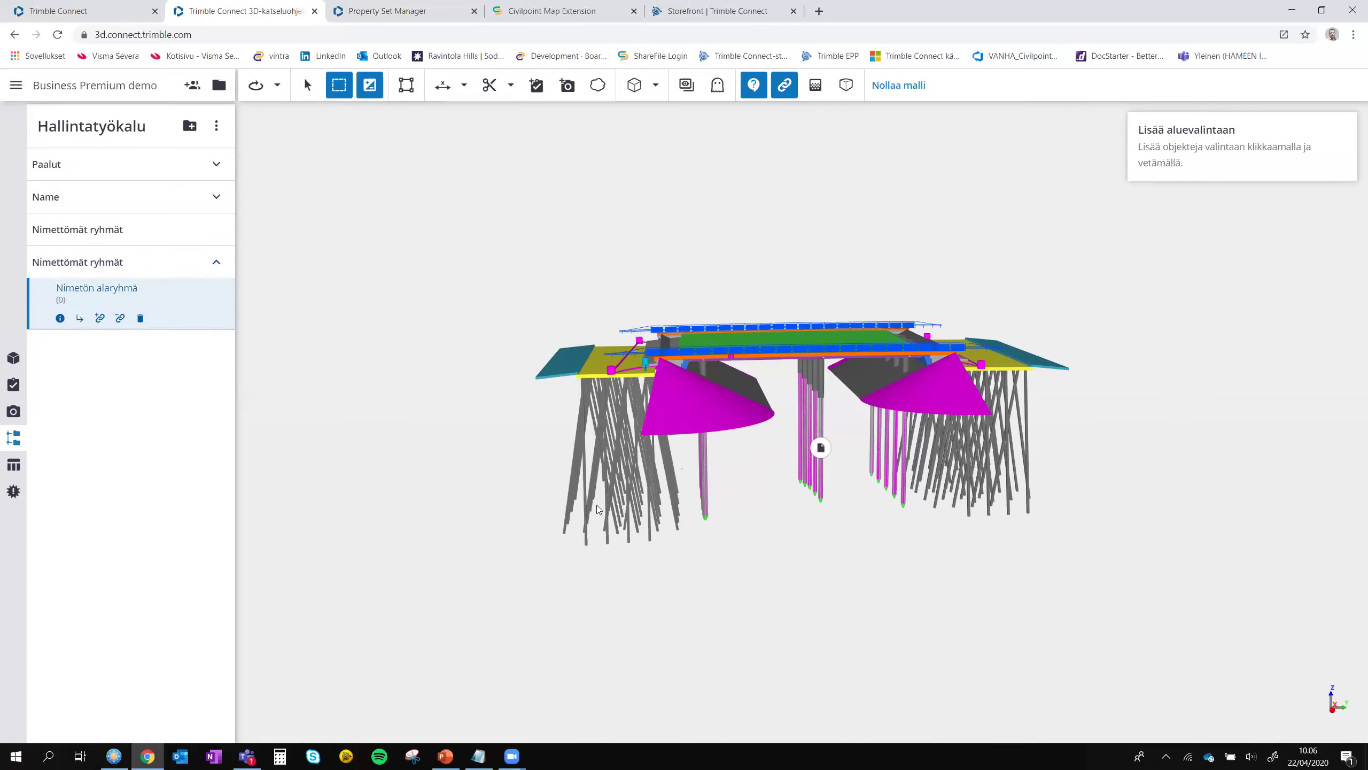
pyautogui.moveTo(558, 528); pyautogui.dragTo(684, 345)
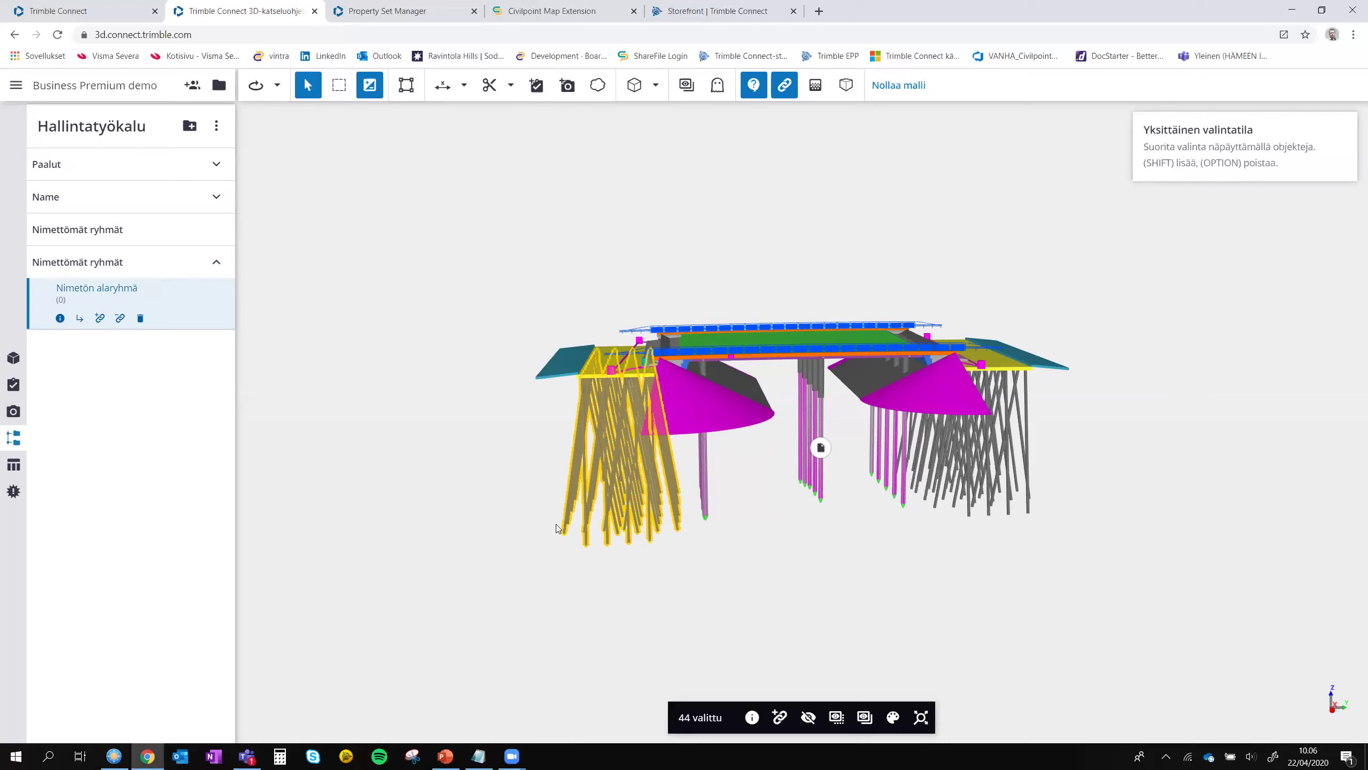
pyautogui.click(100, 318)
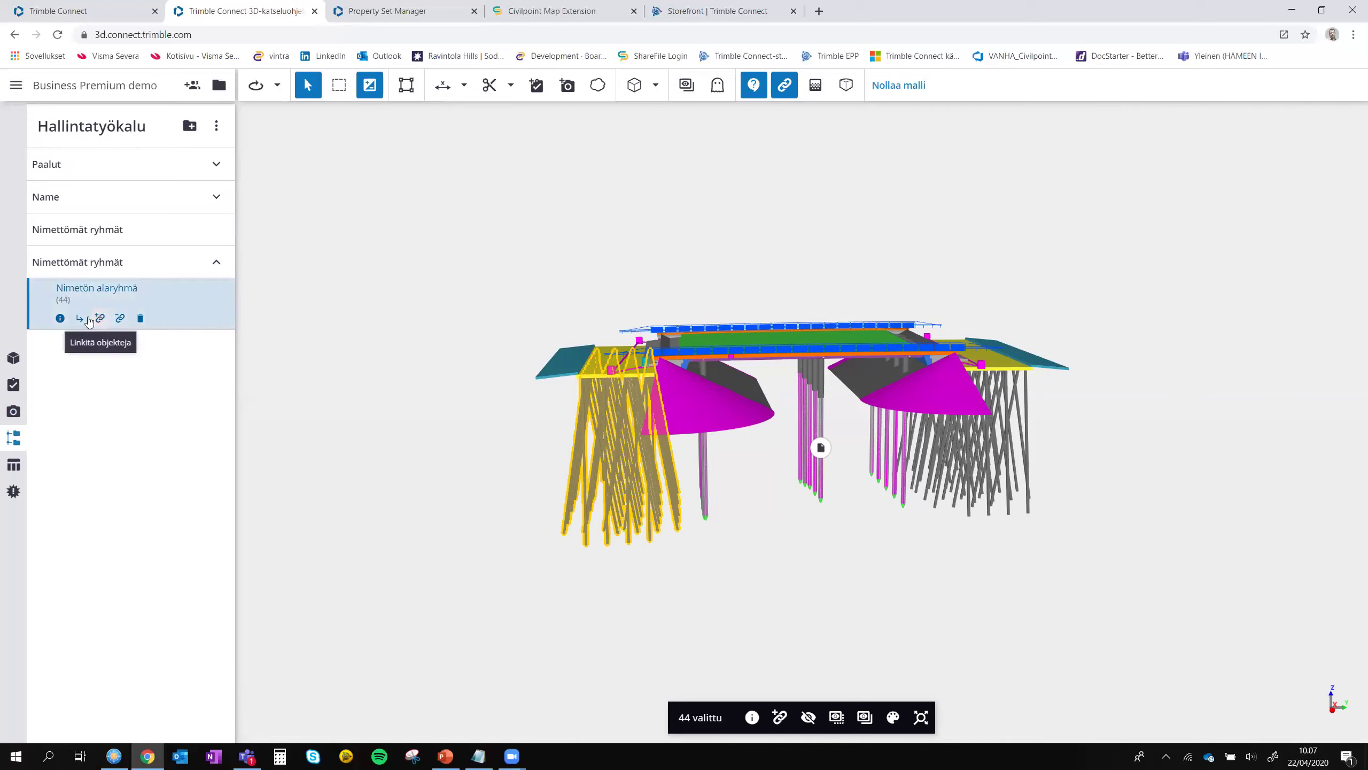
# Step: Open the data table for the selected objects and expand the model and PAALU groups down to the individual piles
pyautogui.click(13, 466)
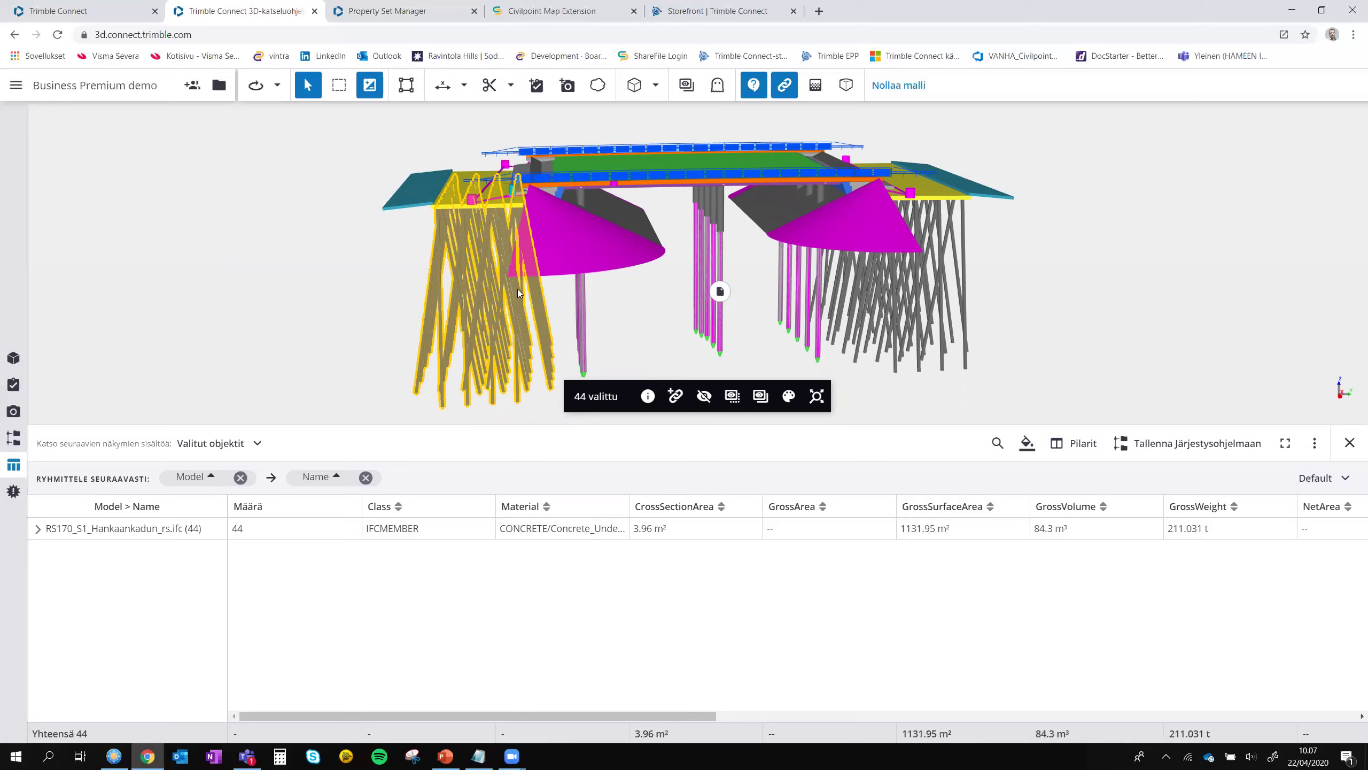
pyautogui.click(38, 528)
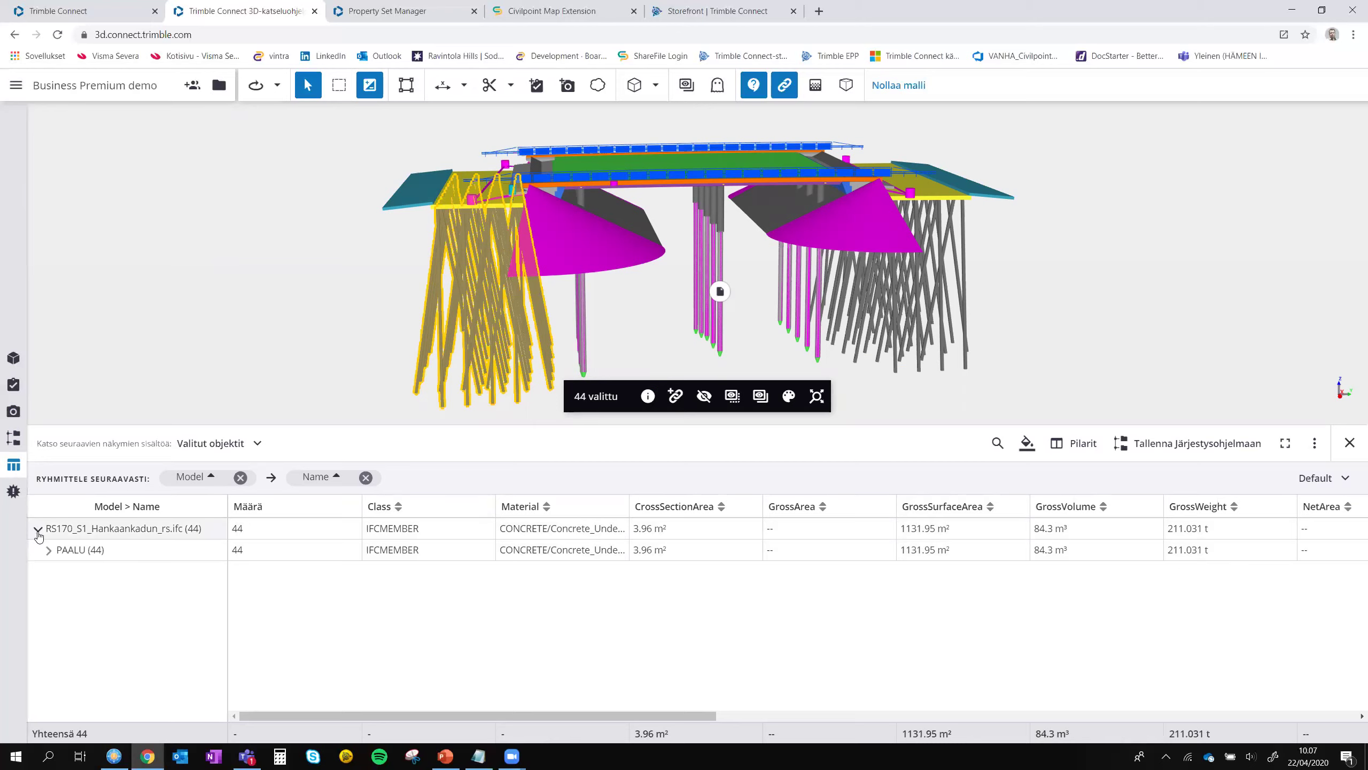
pyautogui.click(48, 552)
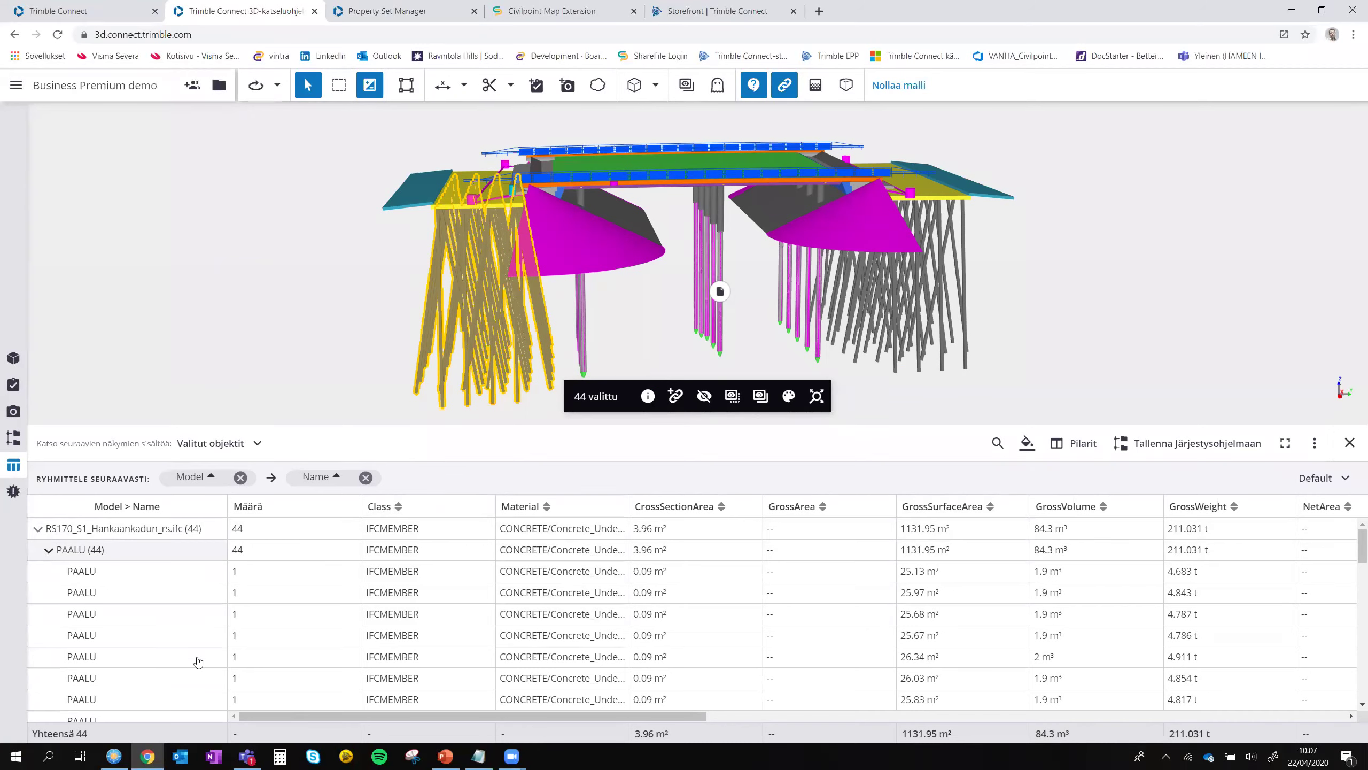
pyautogui.moveTo(680, 715)
pyautogui.mouseDown()
pyautogui.moveTo(712, 702)
pyautogui.moveTo(1300, 754)
pyautogui.moveTo(658, 723)
pyautogui.mouseUp()
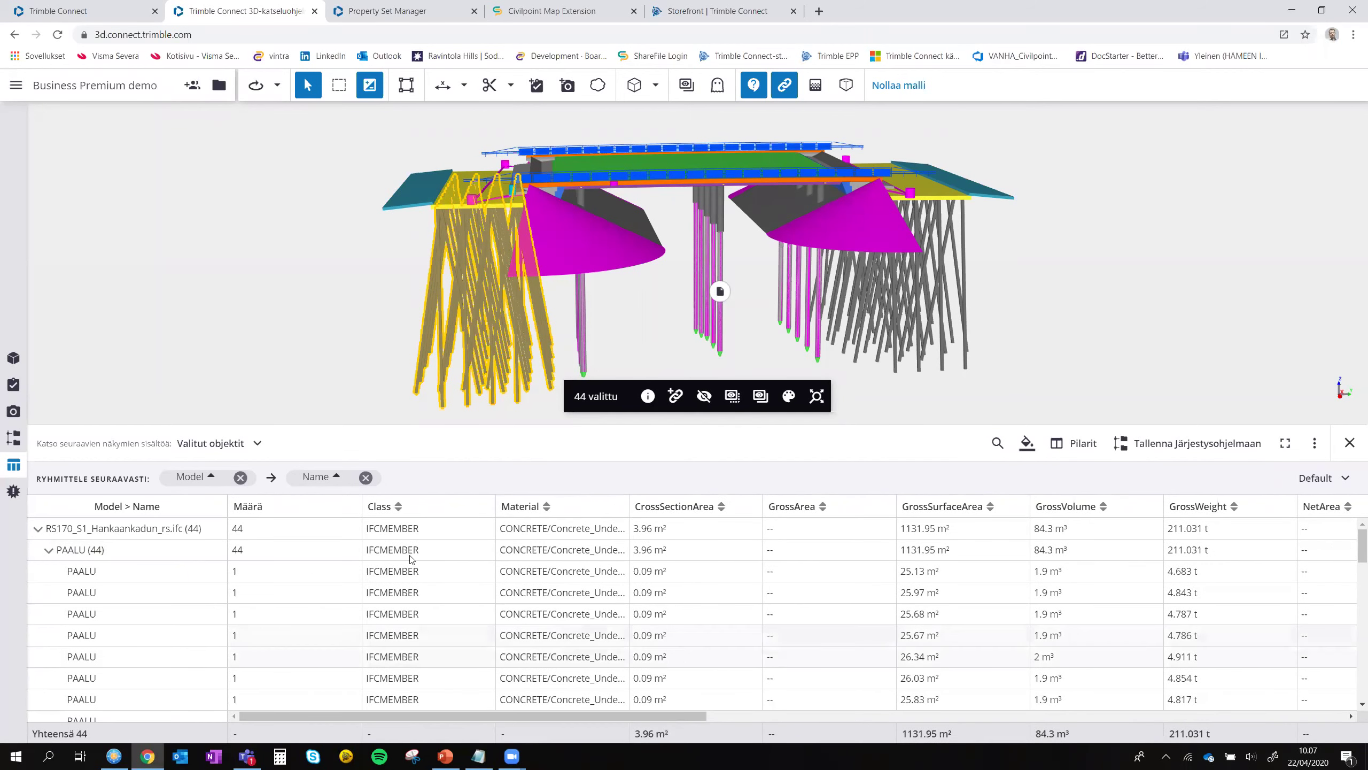
# Step: Switch the data table's contents to Kaikki objektit and return it to Valitut objektit
pyautogui.click(249, 447)
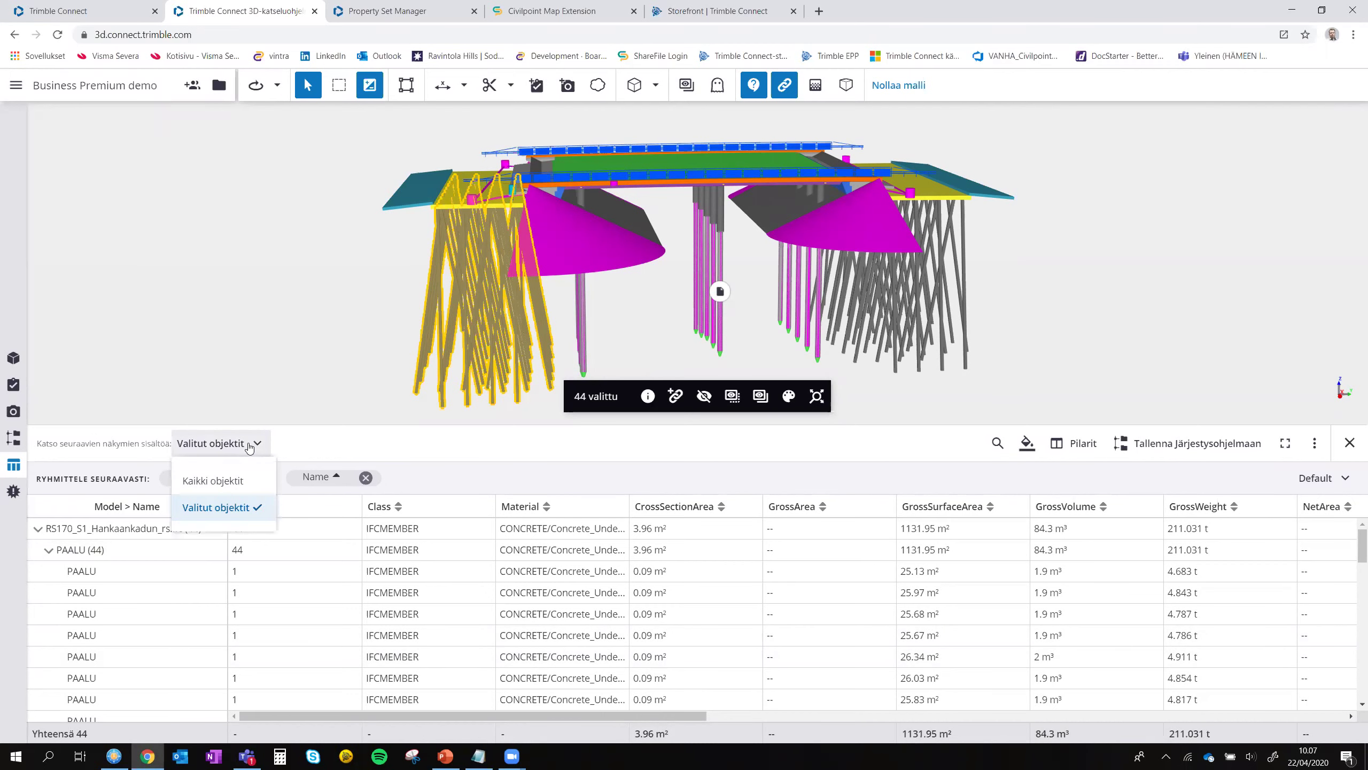
pyautogui.click(225, 482)
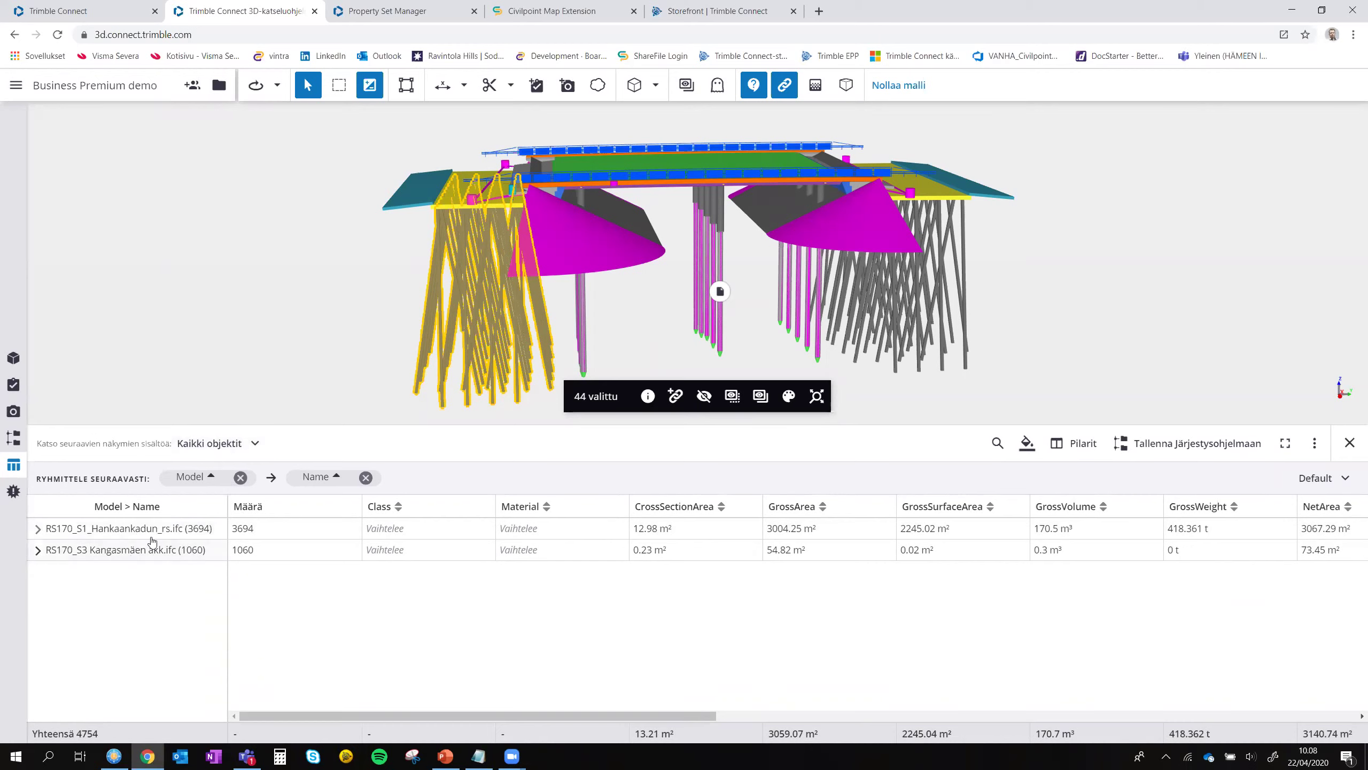
pyautogui.click(241, 442)
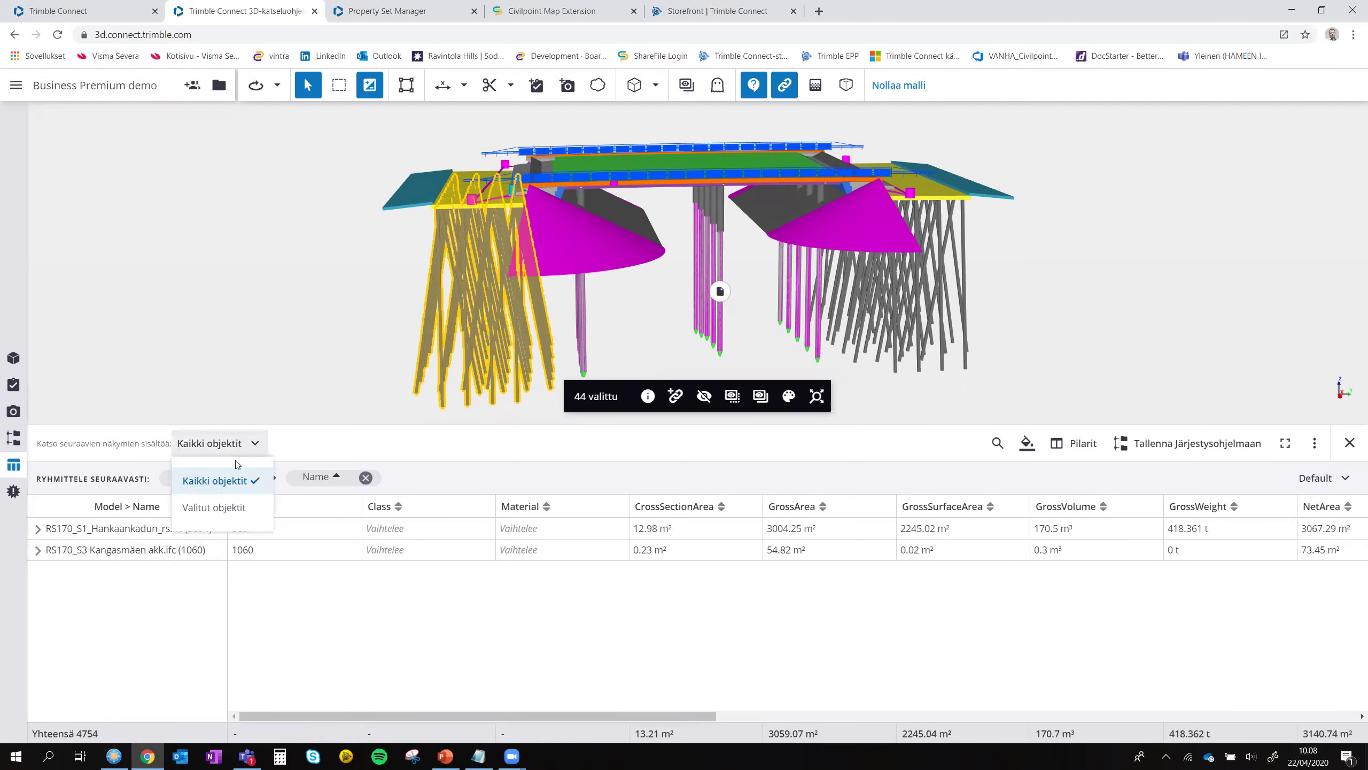
pyautogui.click(229, 508)
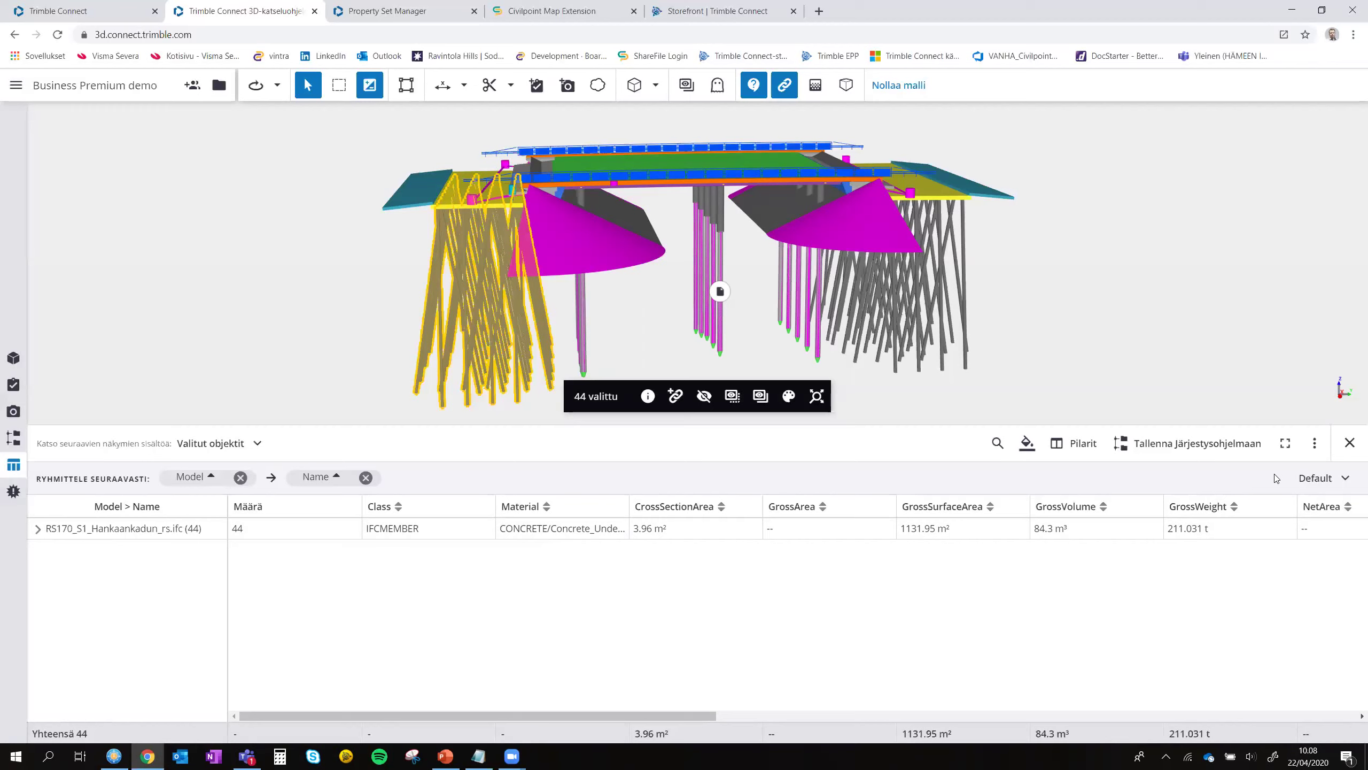
# Step: Add the Betonilaadut column ahead of Class in the data table and expand the rows down to the individual piles
pyautogui.click(1082, 443)
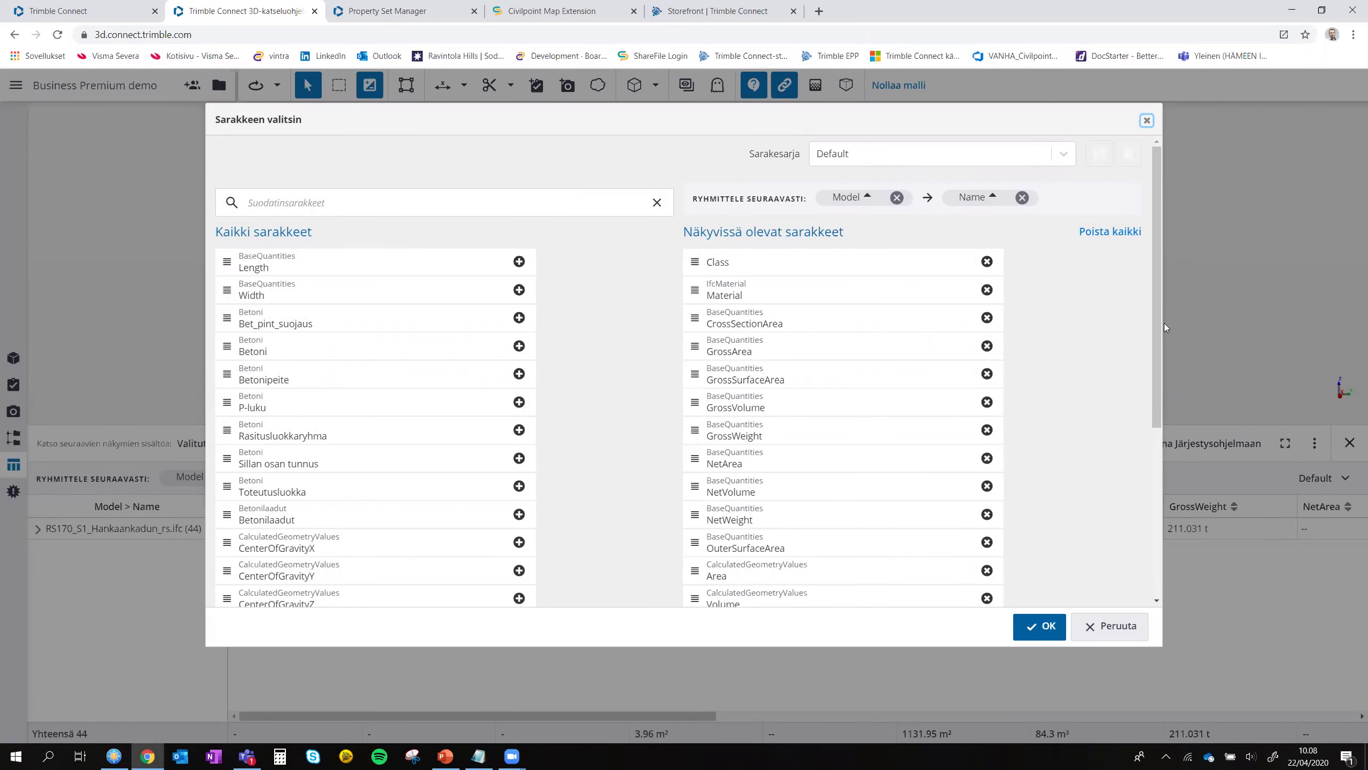
pyautogui.moveTo(1155, 322); pyautogui.dragTo(769, 173)
pyautogui.moveTo(1157, 300); pyautogui.dragTo(1159, 322)
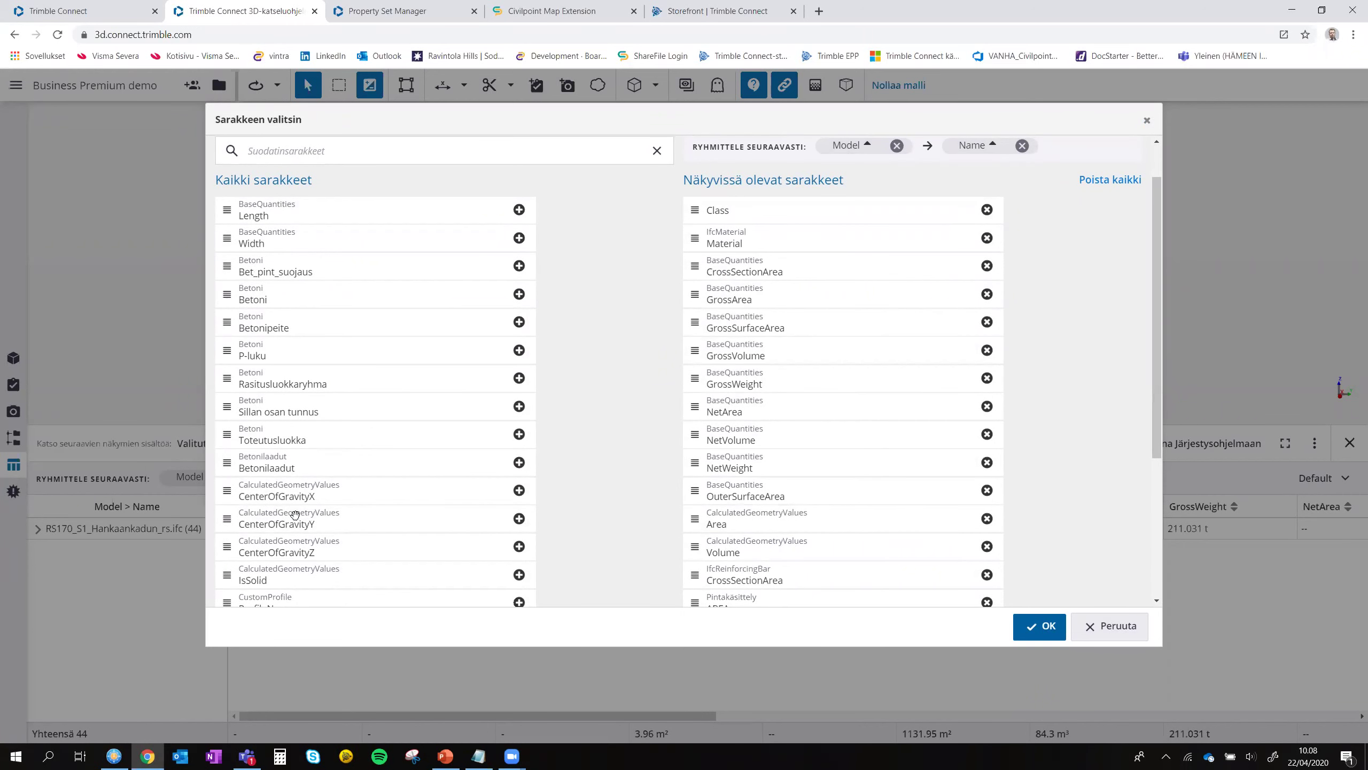
pyautogui.moveTo(285, 466); pyautogui.dragTo(728, 266)
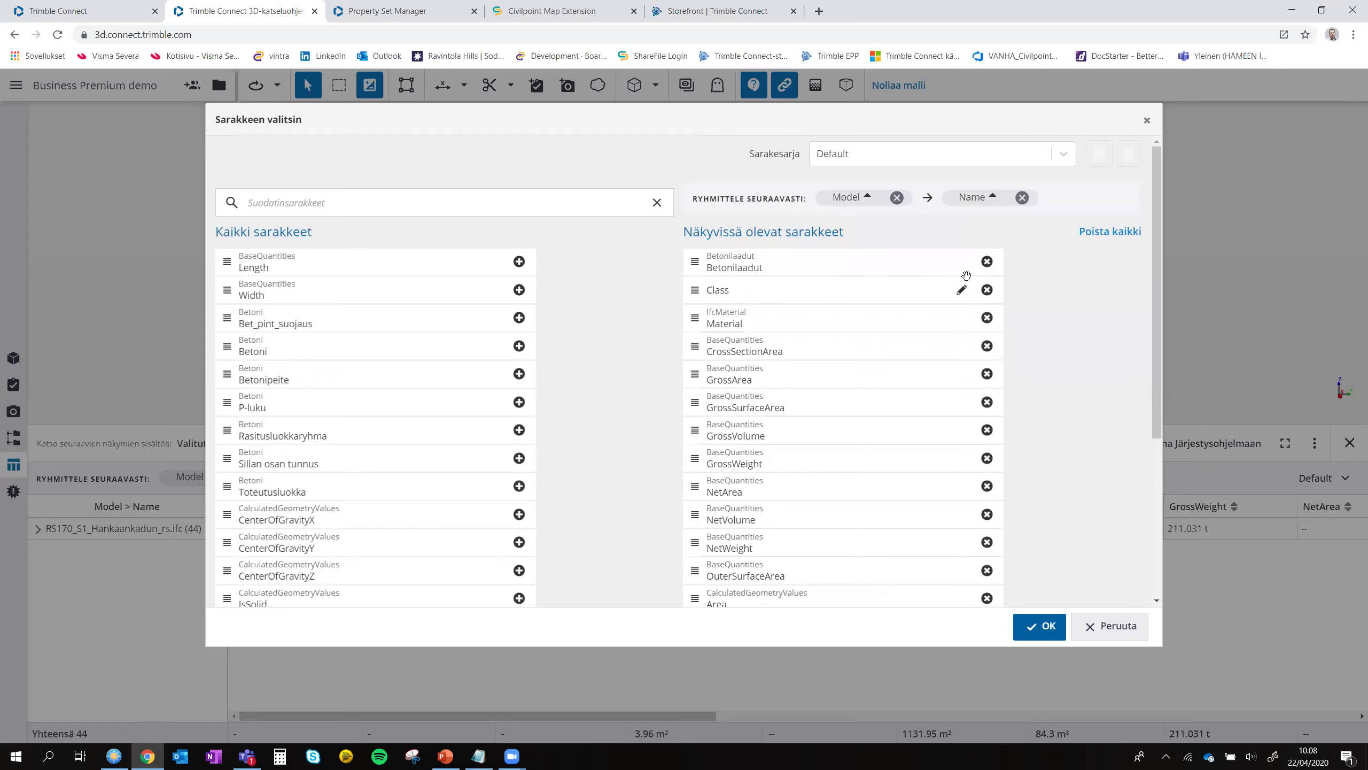
pyautogui.click(1039, 627)
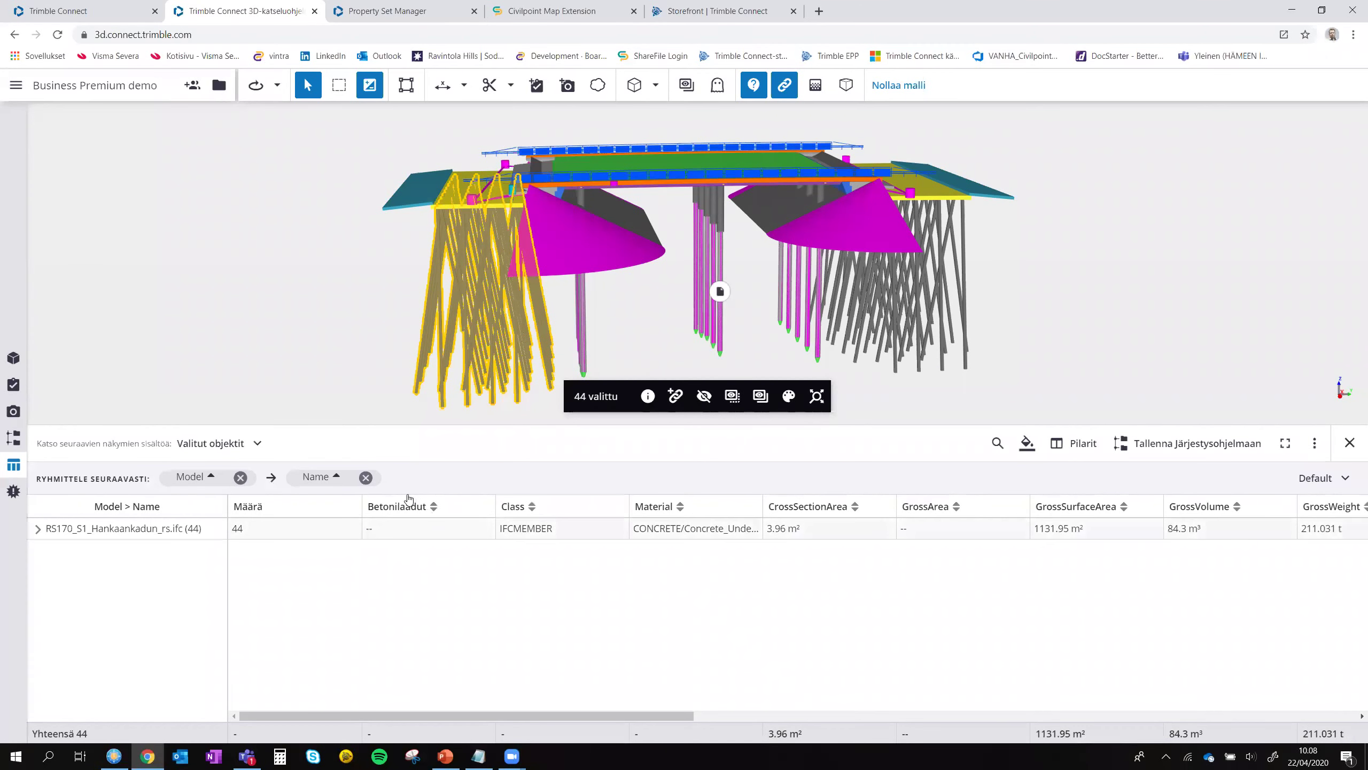
pyautogui.click(39, 529)
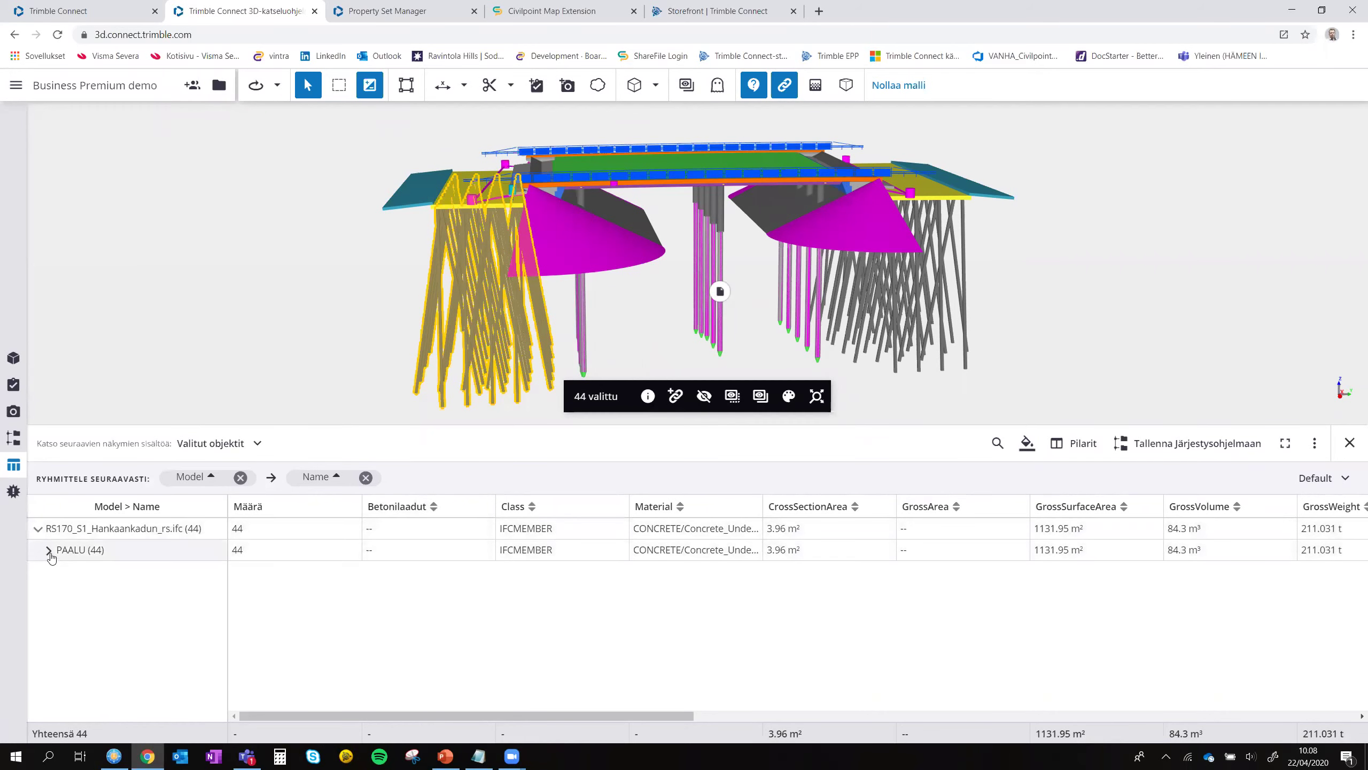
pyautogui.click(49, 550)
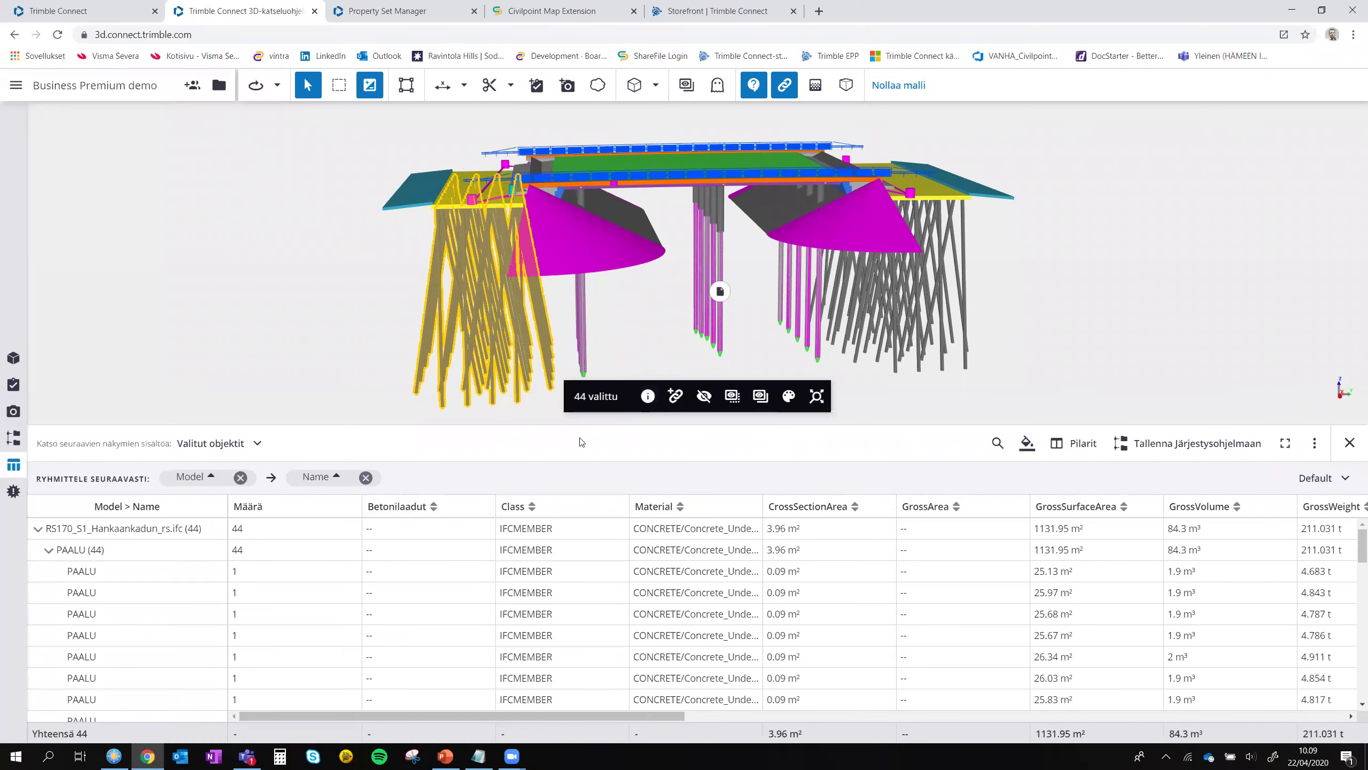
# Step: Add the Betoni library with its Betonilaadut property set to the selected piles' properties
pyautogui.click(646, 397)
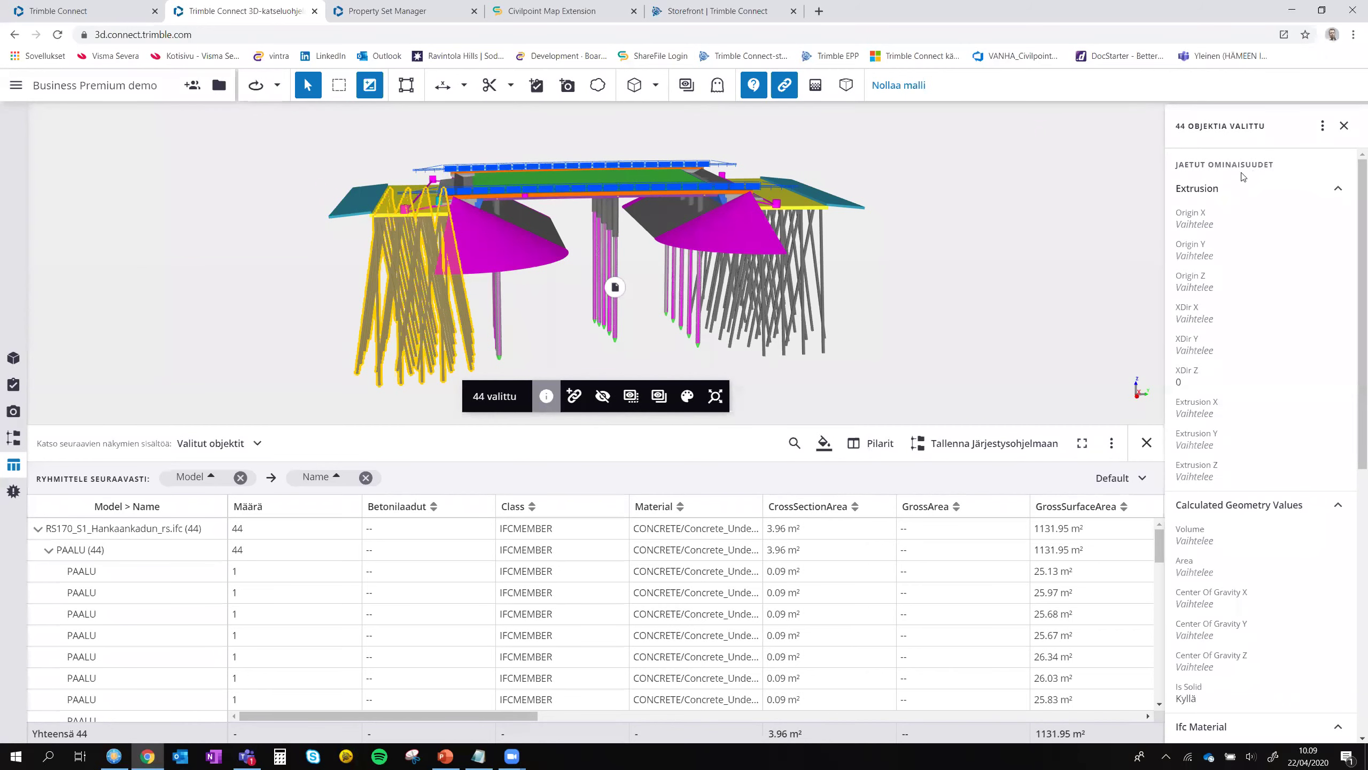
pyautogui.click(1323, 126)
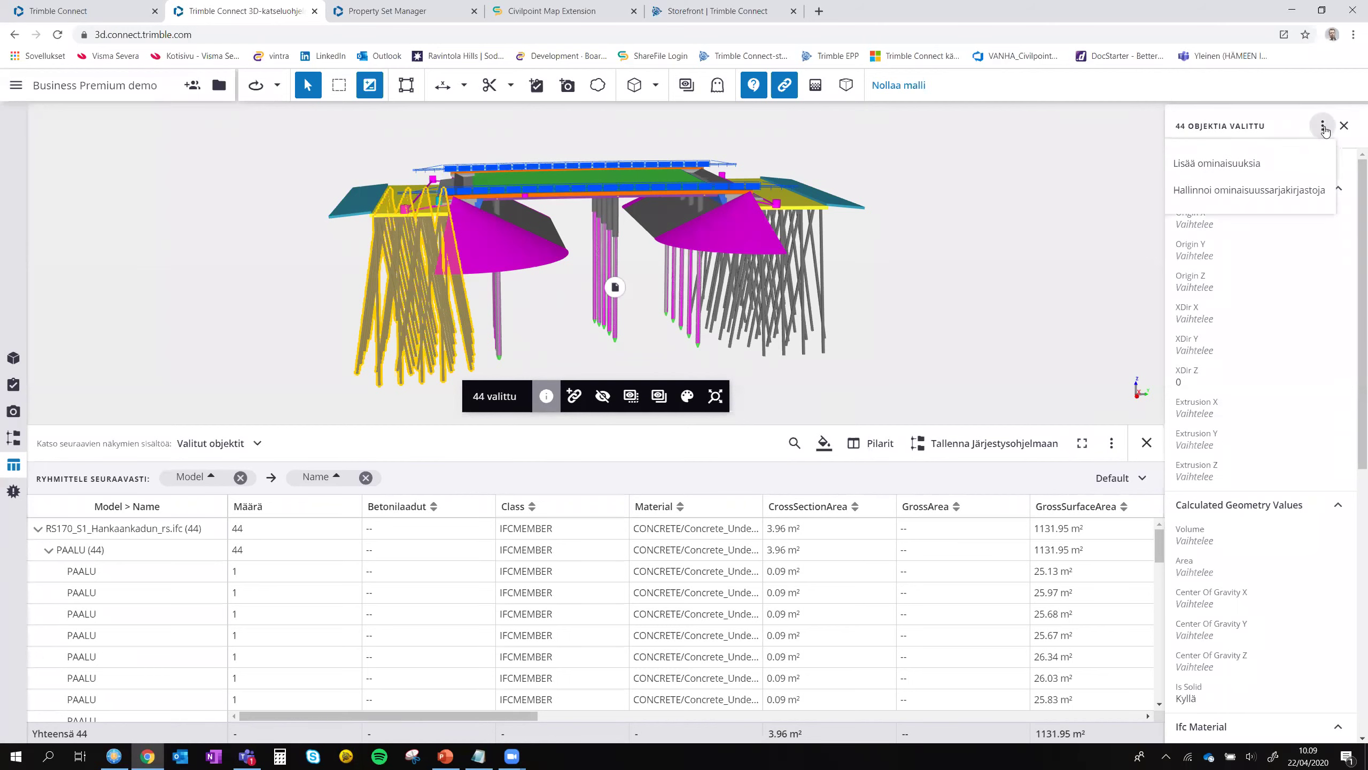
pyautogui.click(1239, 163)
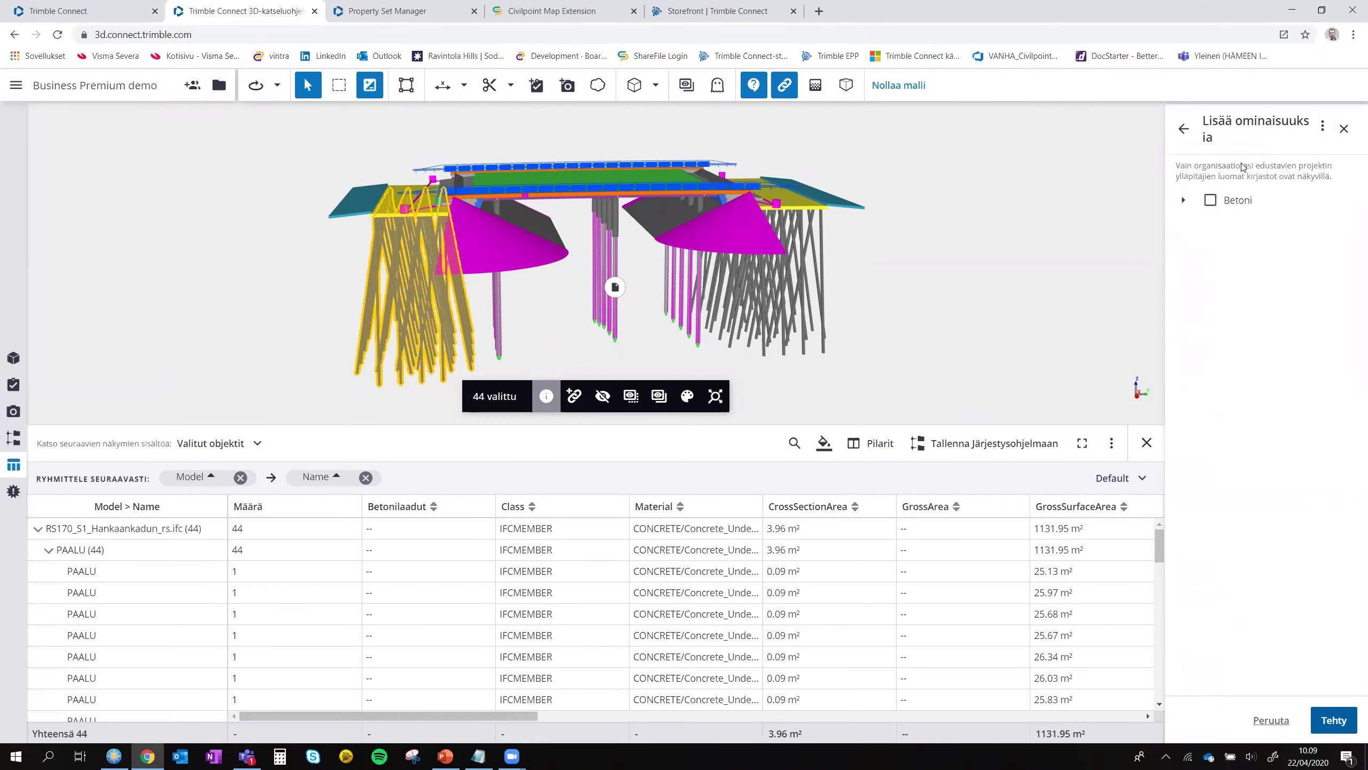
pyautogui.click(1211, 201)
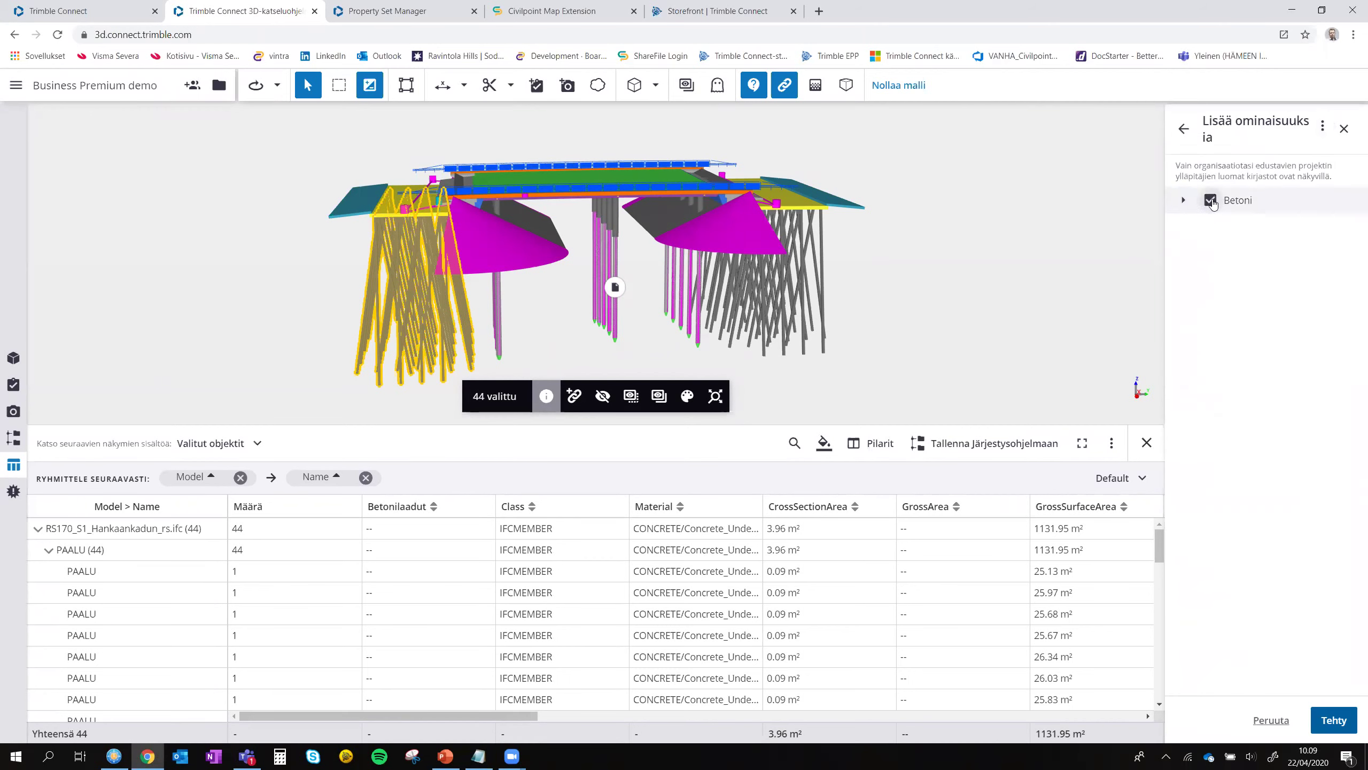
pyautogui.click(1183, 200)
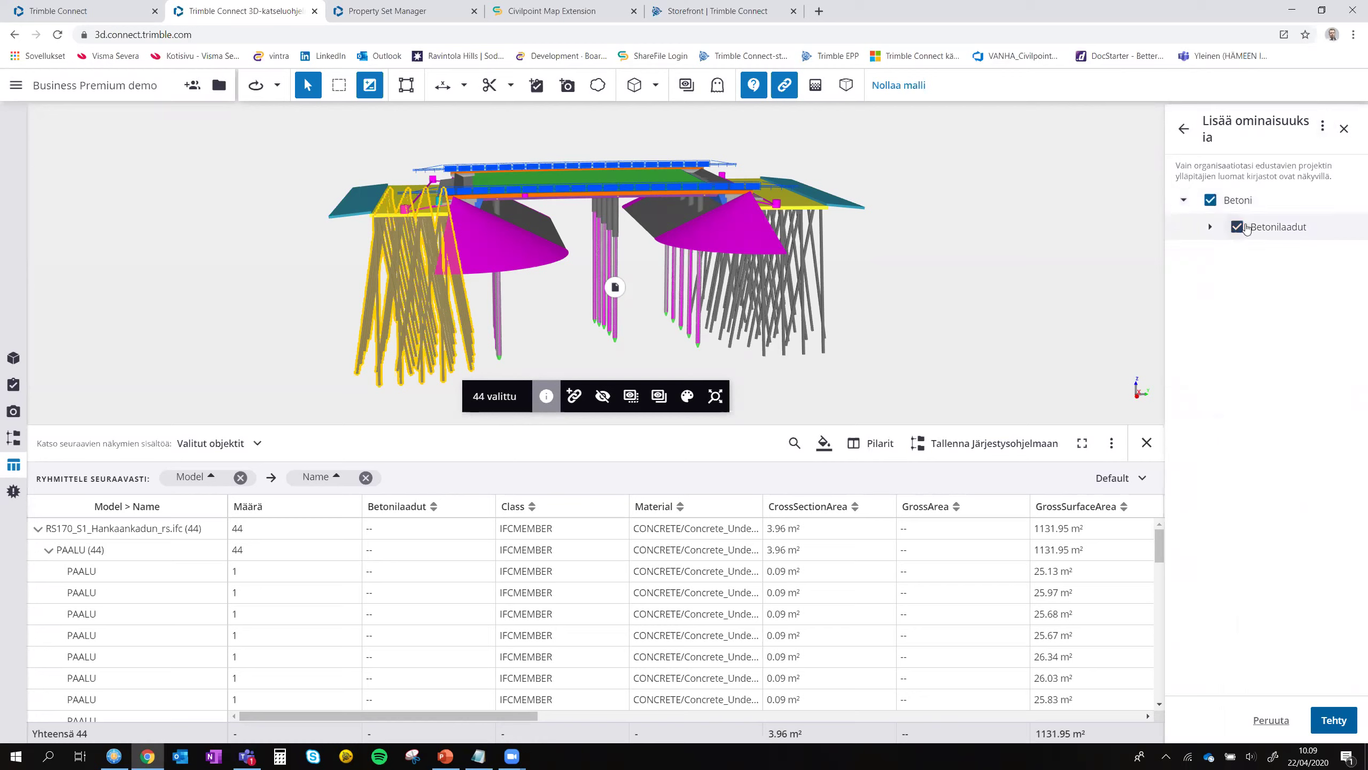
pyautogui.click(1330, 721)
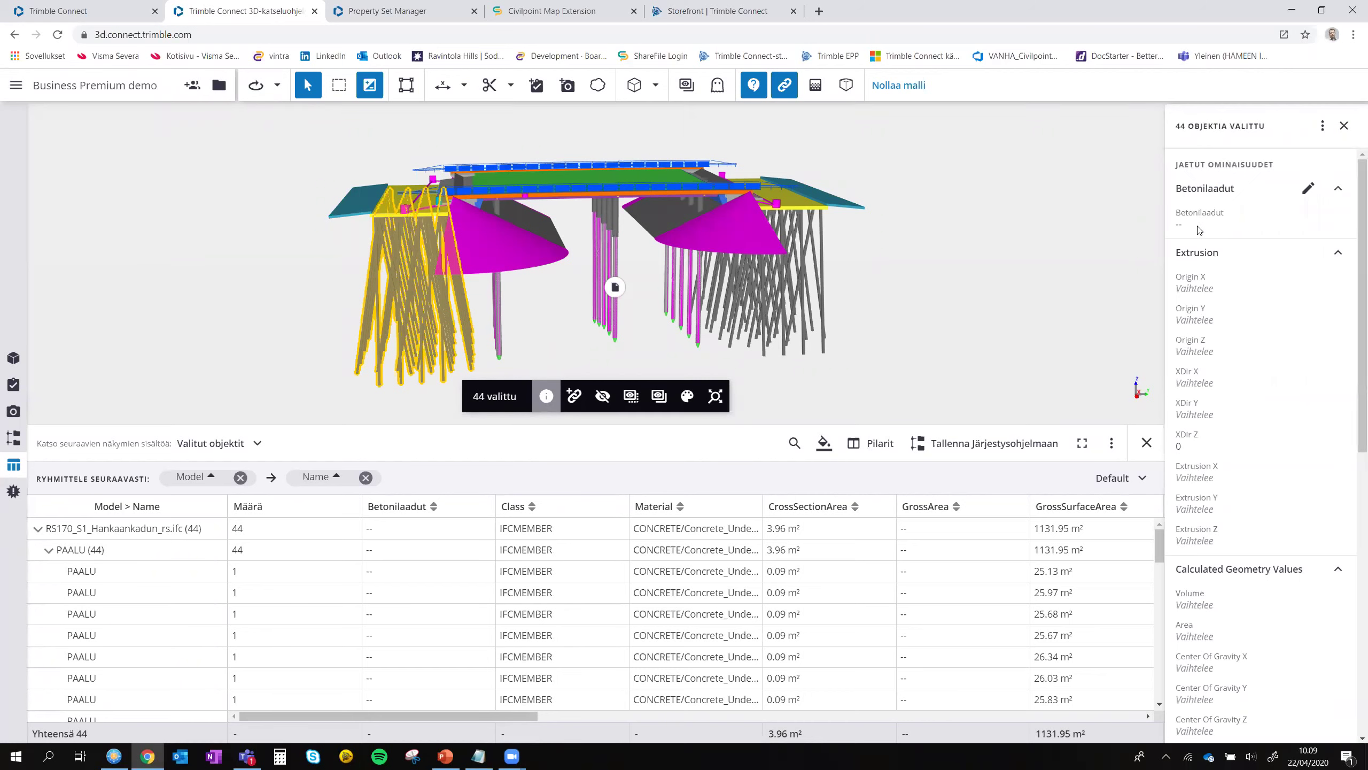
# Step: Set the selected piles' Betonilaadut property to "testi" and check the values in the data table
pyautogui.click(1308, 189)
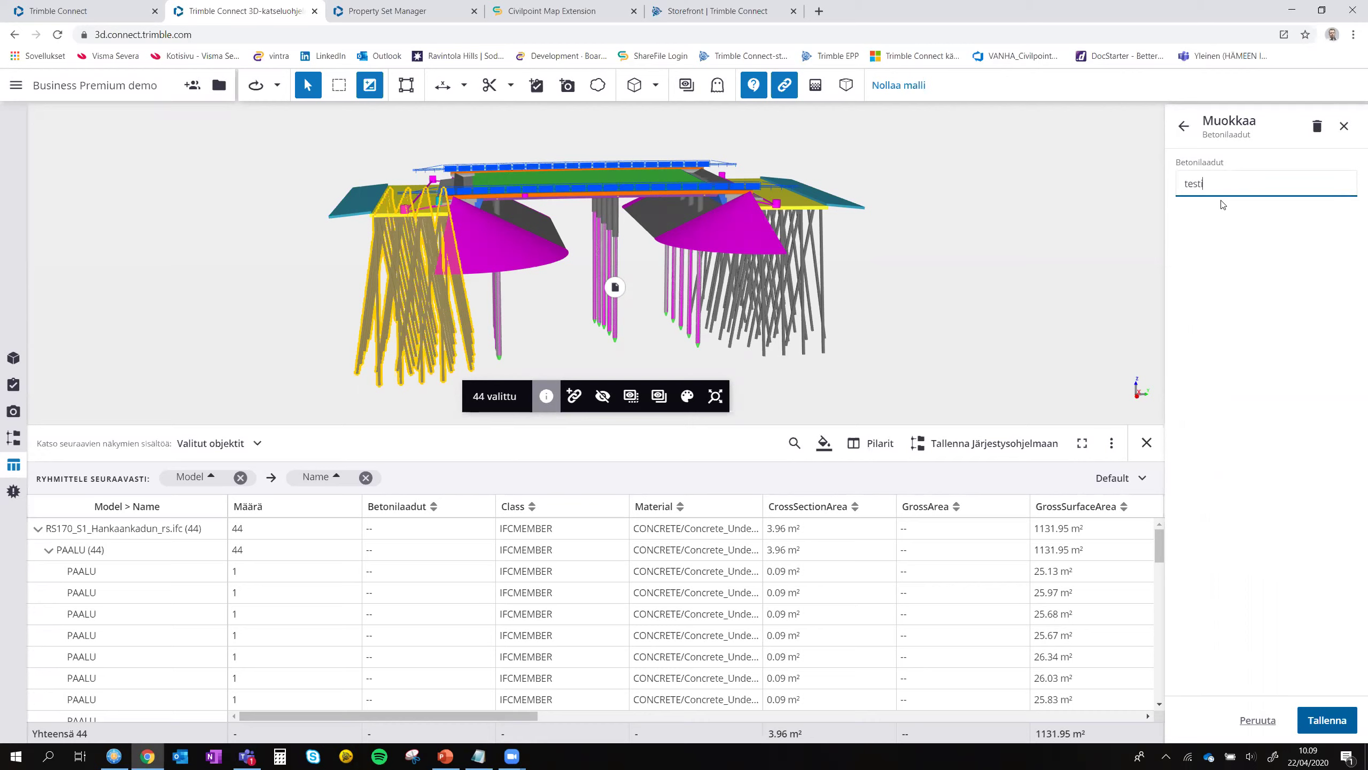
pyautogui.click(1328, 721)
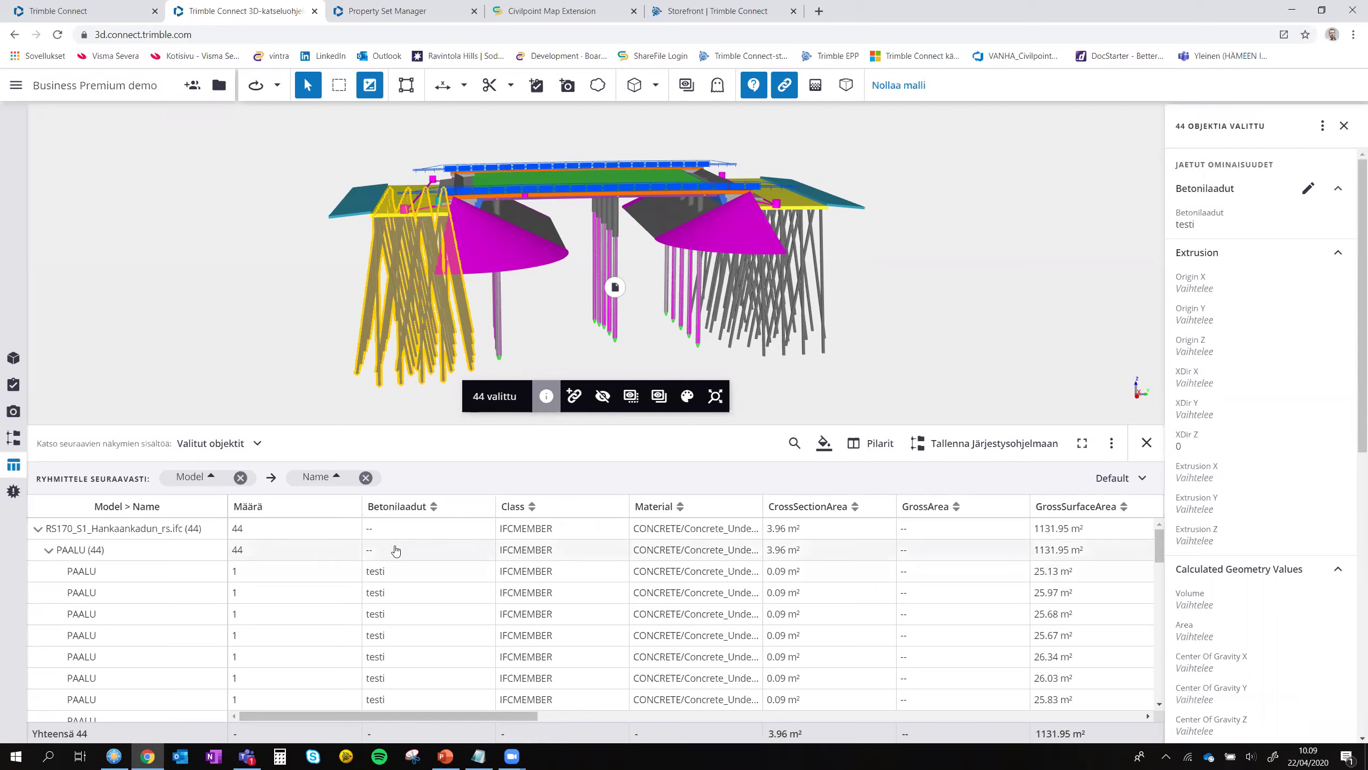
pyautogui.scroll(-5, 401, 636)
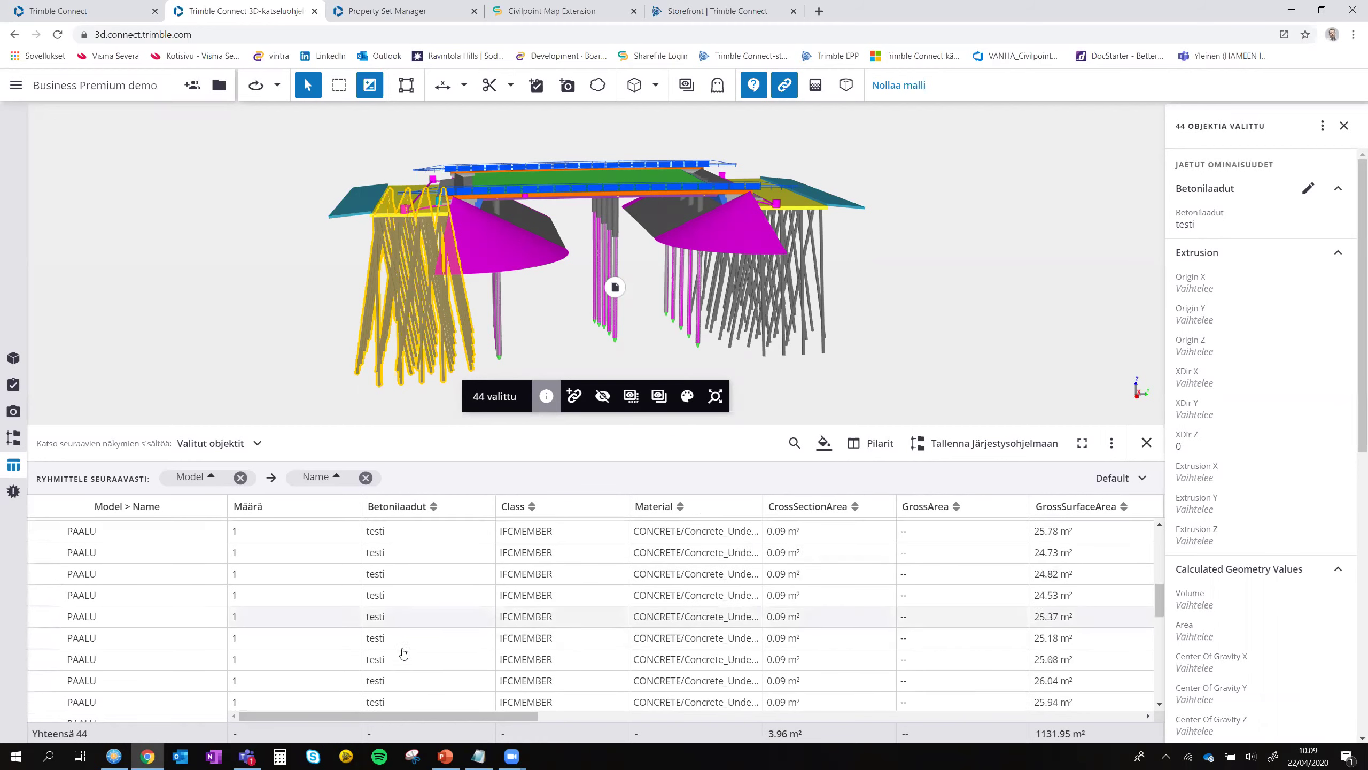
pyautogui.scroll(5, 404, 647)
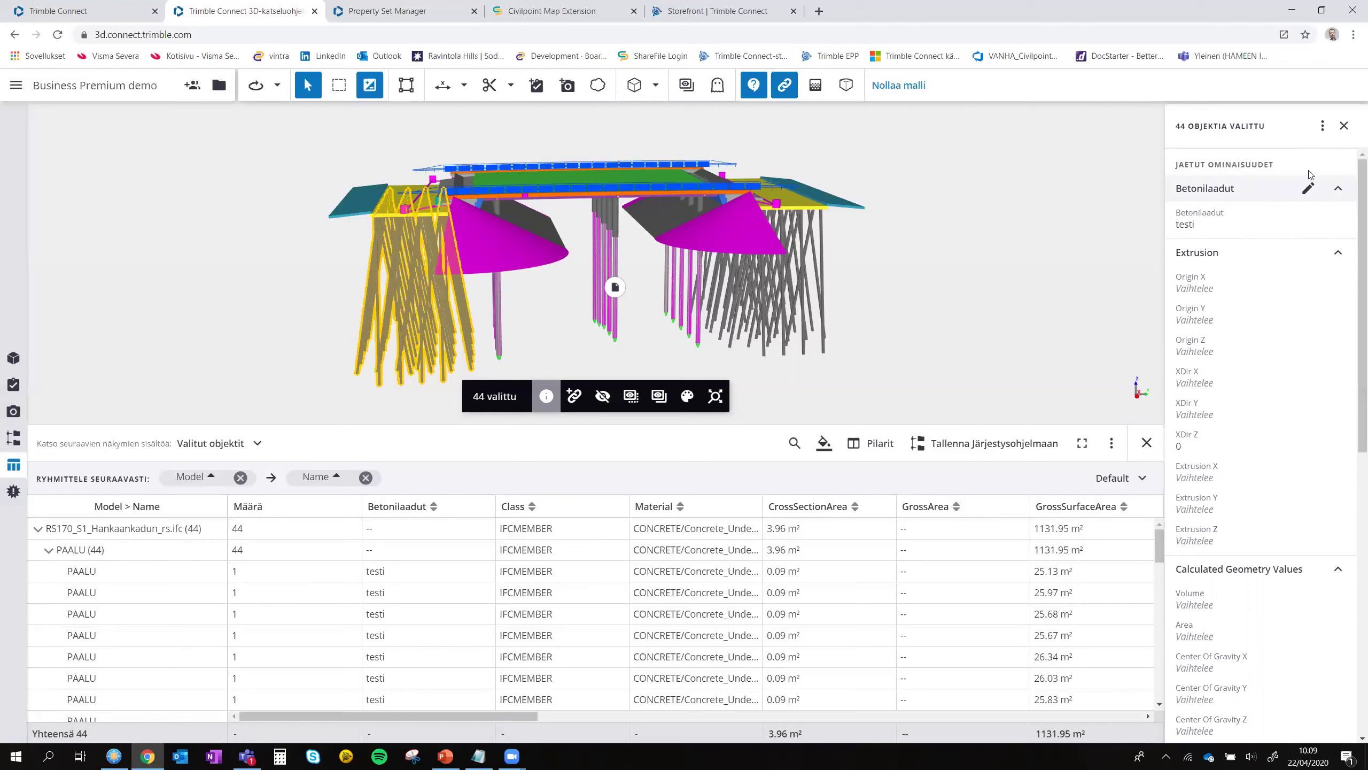
# Step: In the property set library manager, add a property named Teräslaatu to the Betoni library's Betonilaadut set
pyautogui.click(1322, 130)
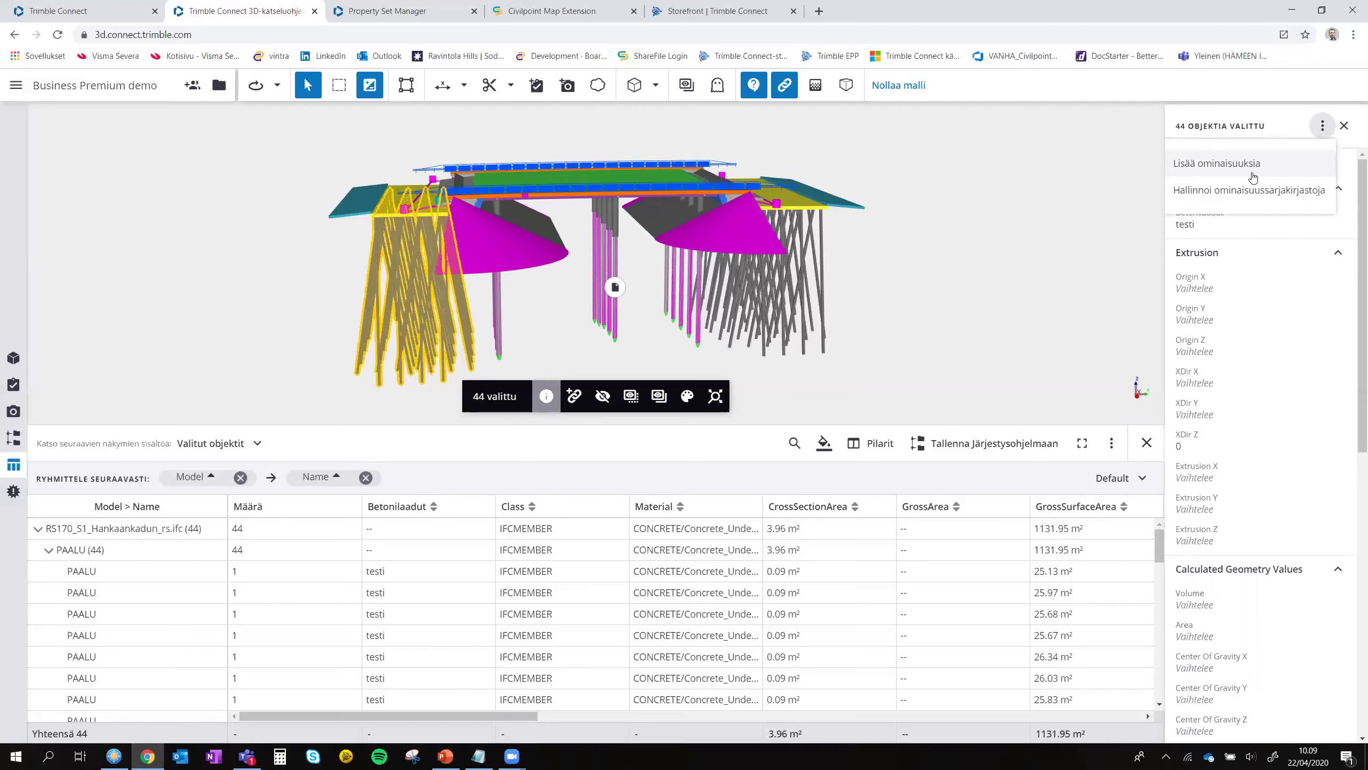
pyautogui.click(1242, 191)
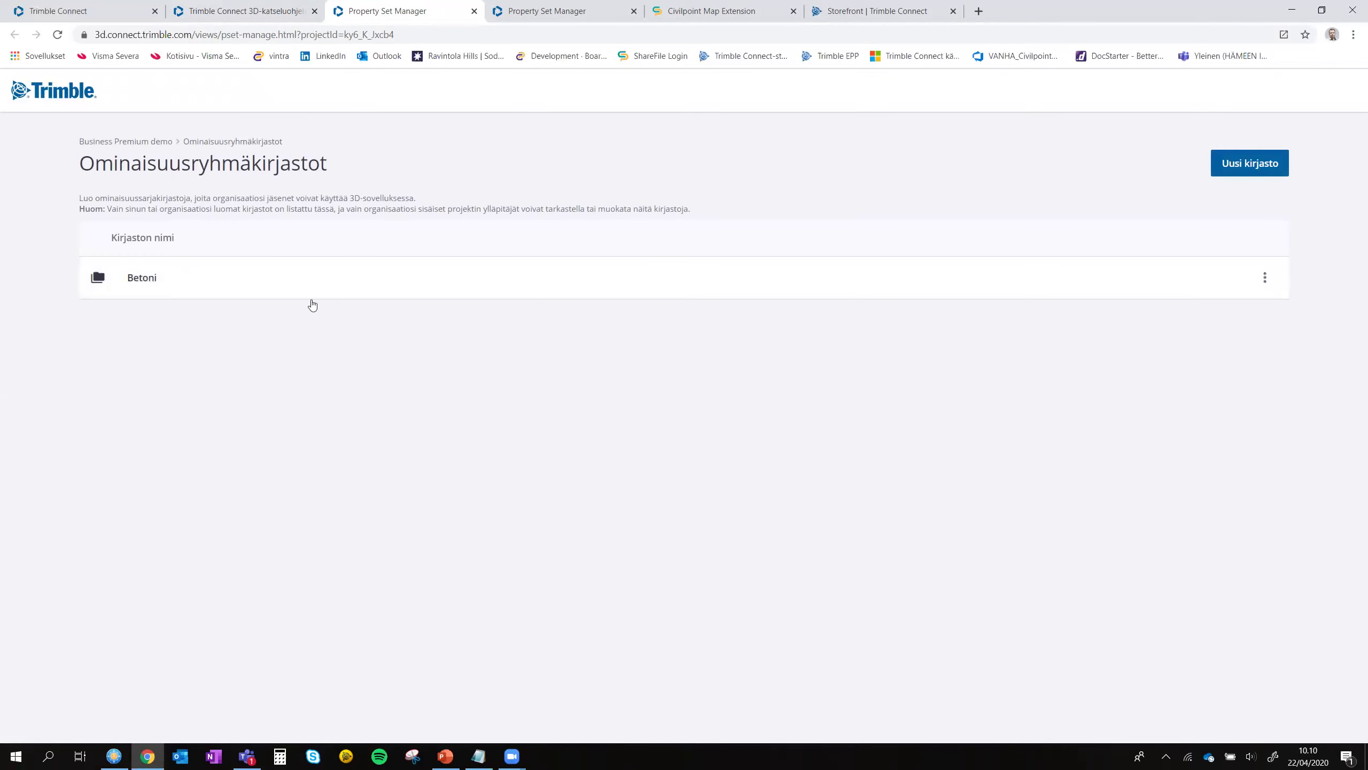
pyautogui.click(227, 285)
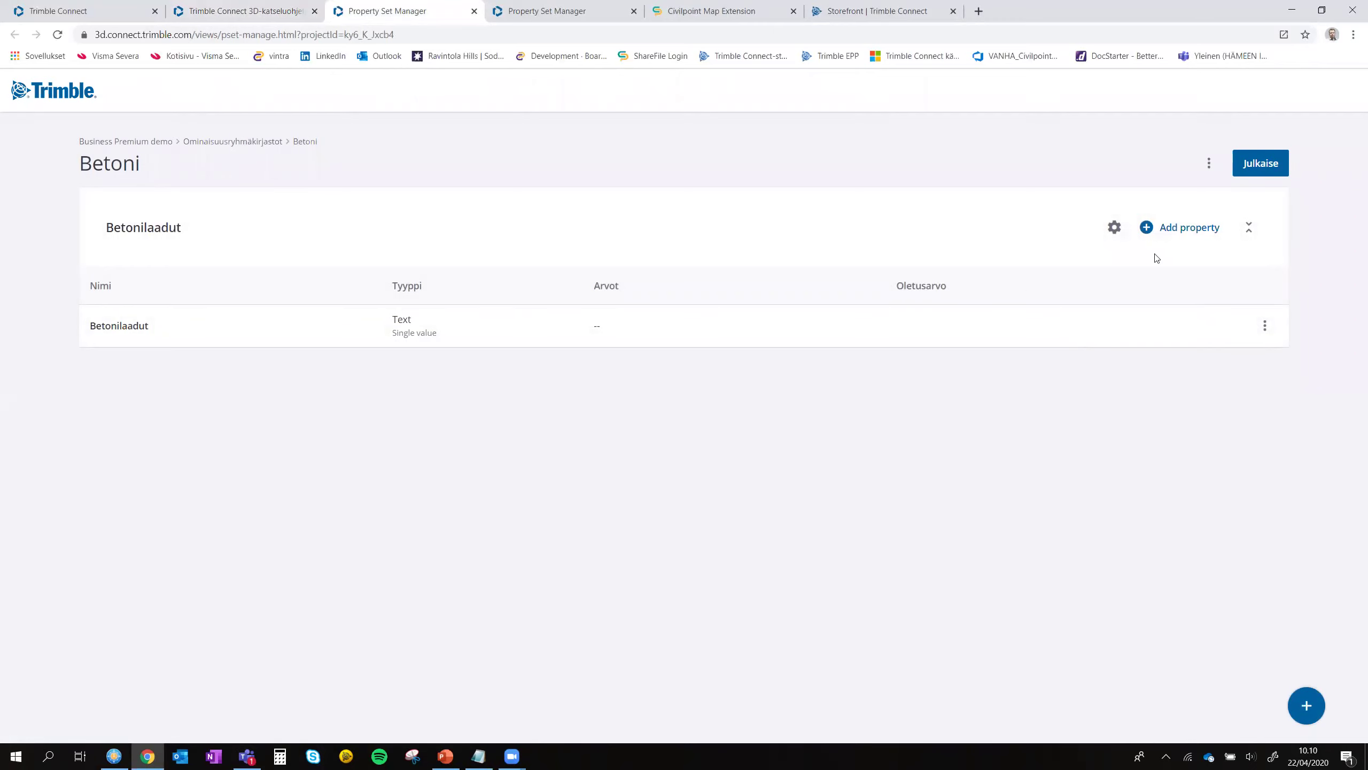
pyautogui.click(1179, 231)
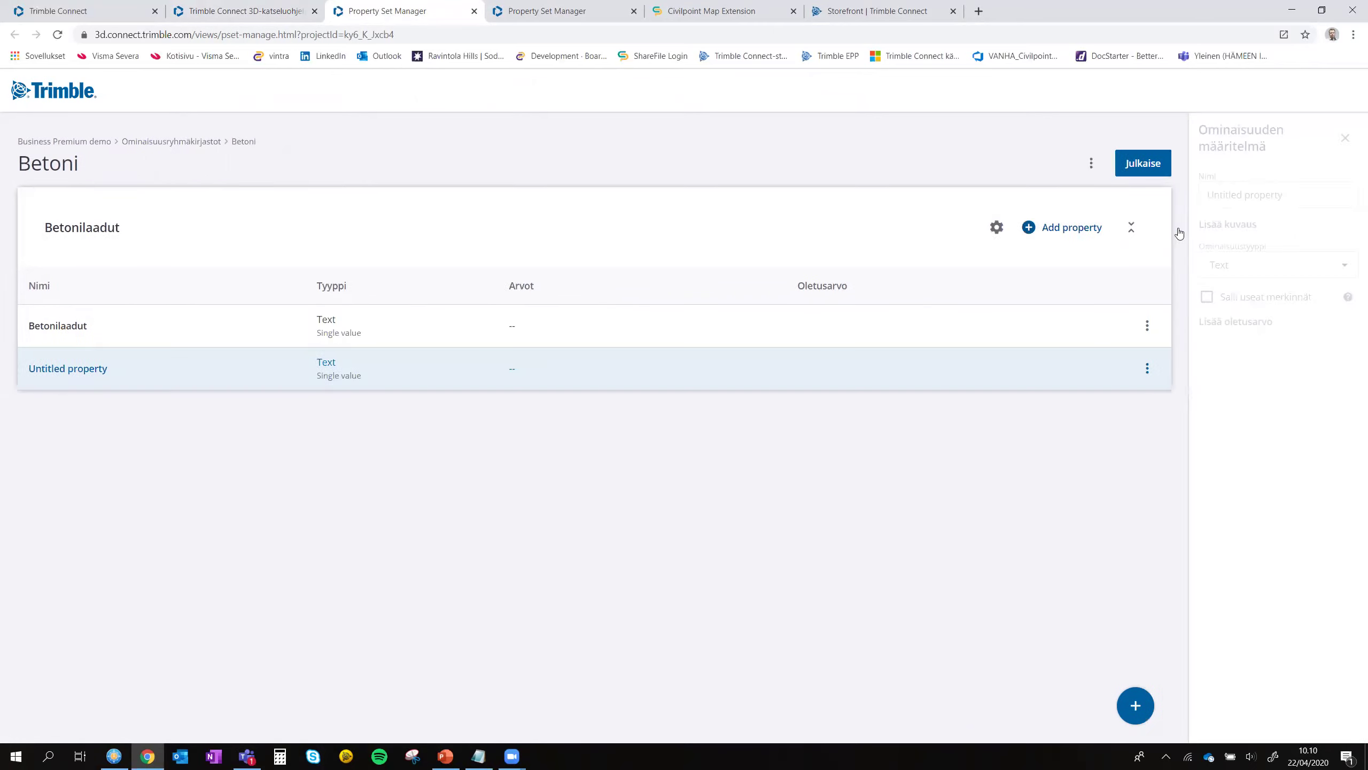
pyautogui.tripleClick(1250, 197)
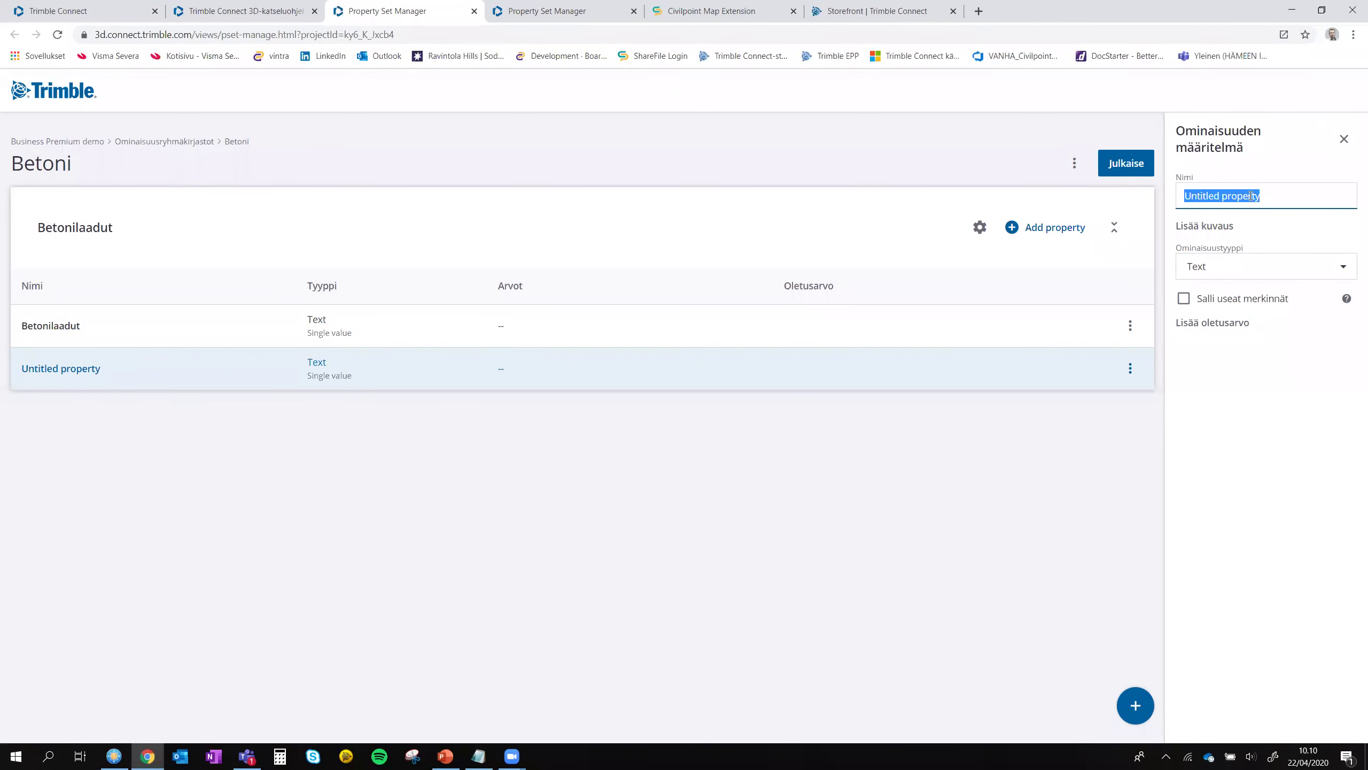
pyautogui.write('Teräslaatu')
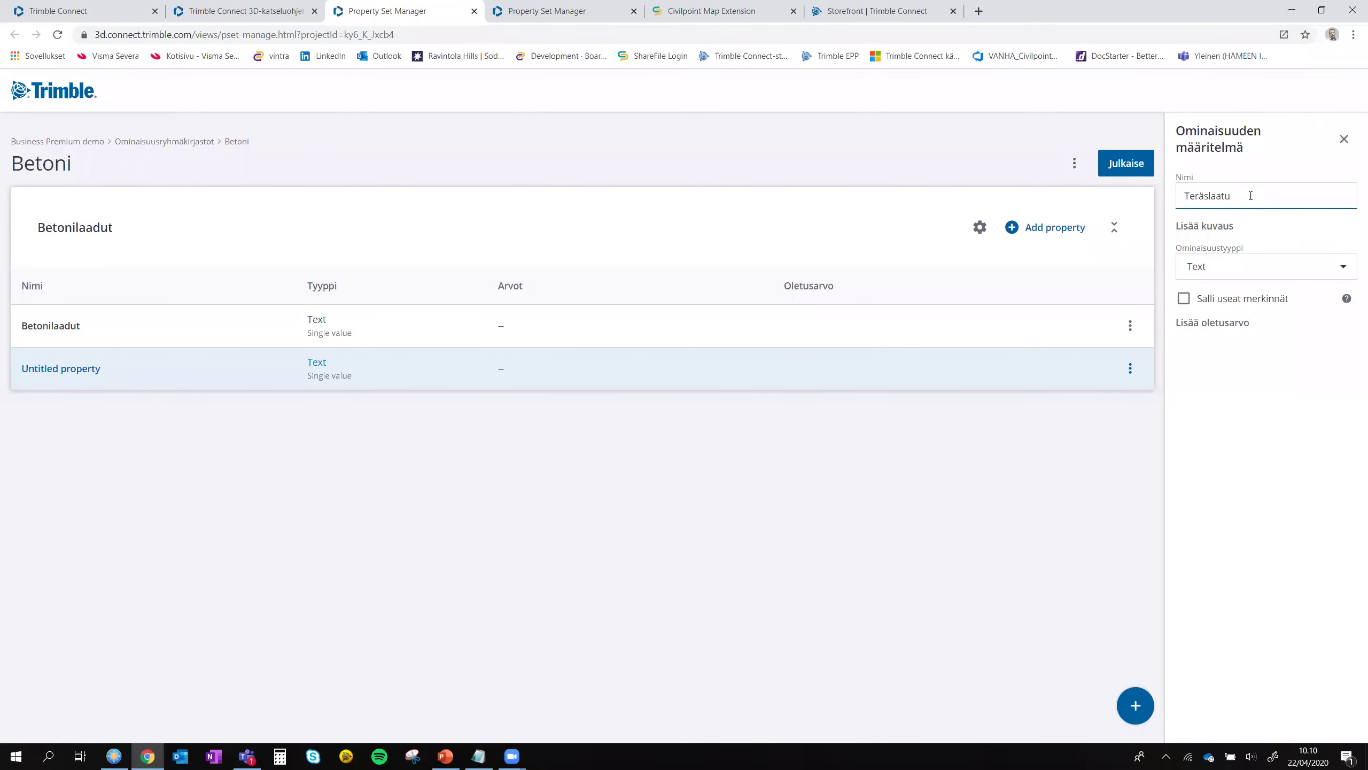
pyautogui.click(1271, 386)
# Step: Review the property types available for Teräslaatu, add an empty default value to it and publish the Betoni library
pyautogui.click(1233, 270)
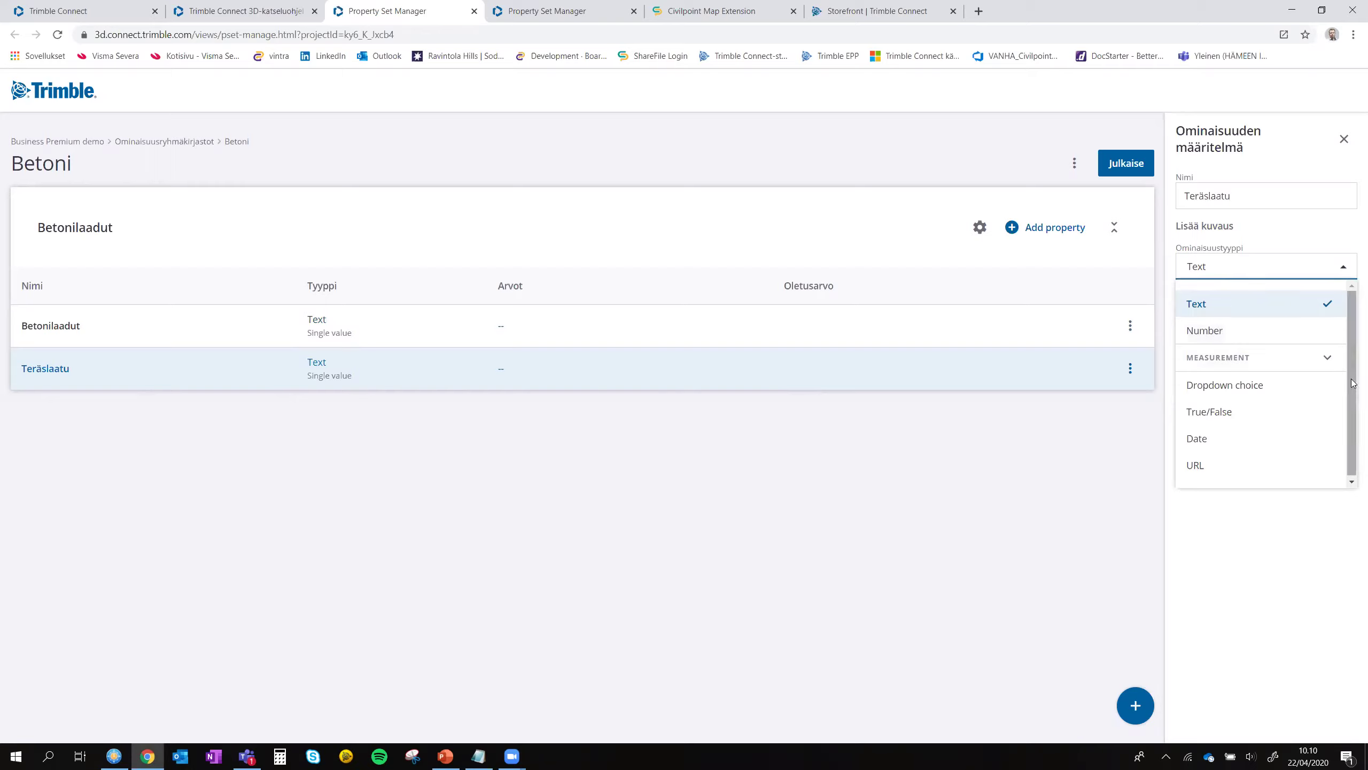
pyautogui.scroll(-1, 1224, 388)
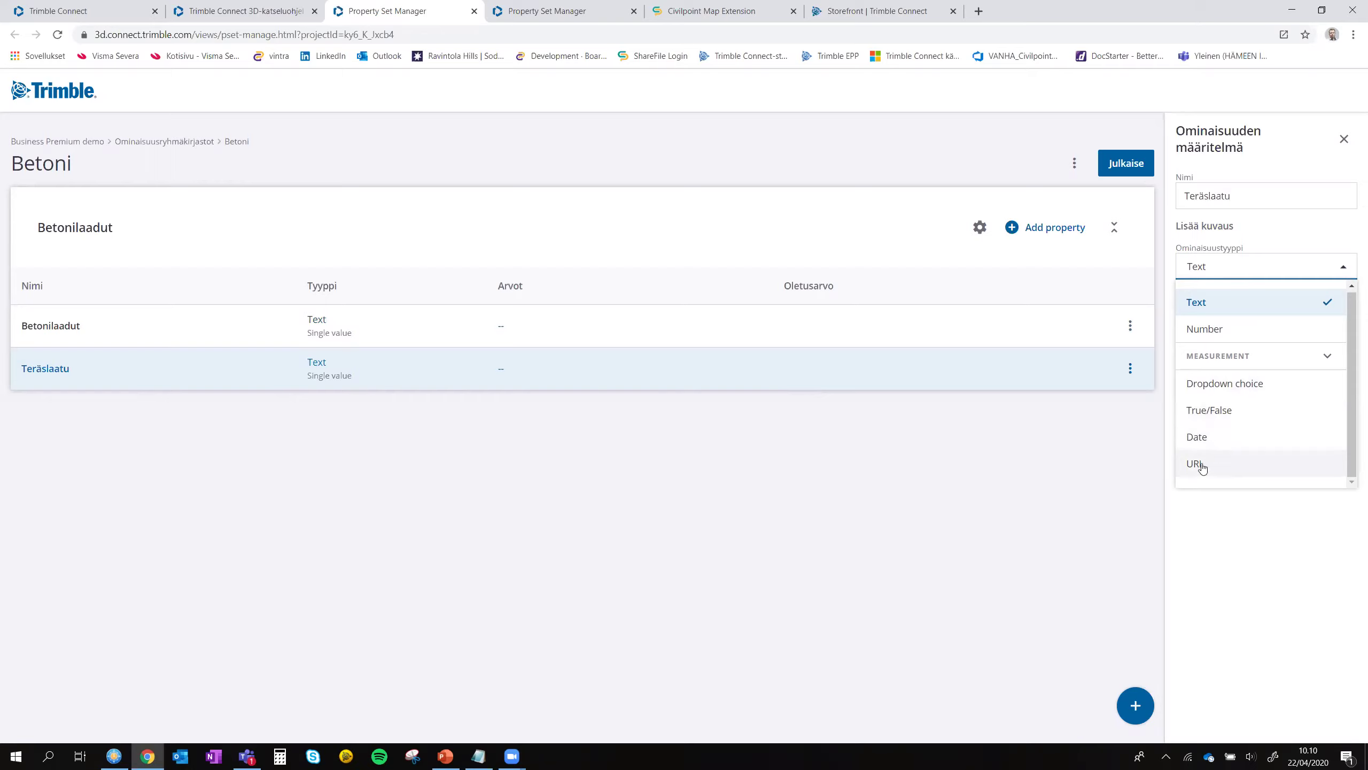
pyautogui.click(1227, 524)
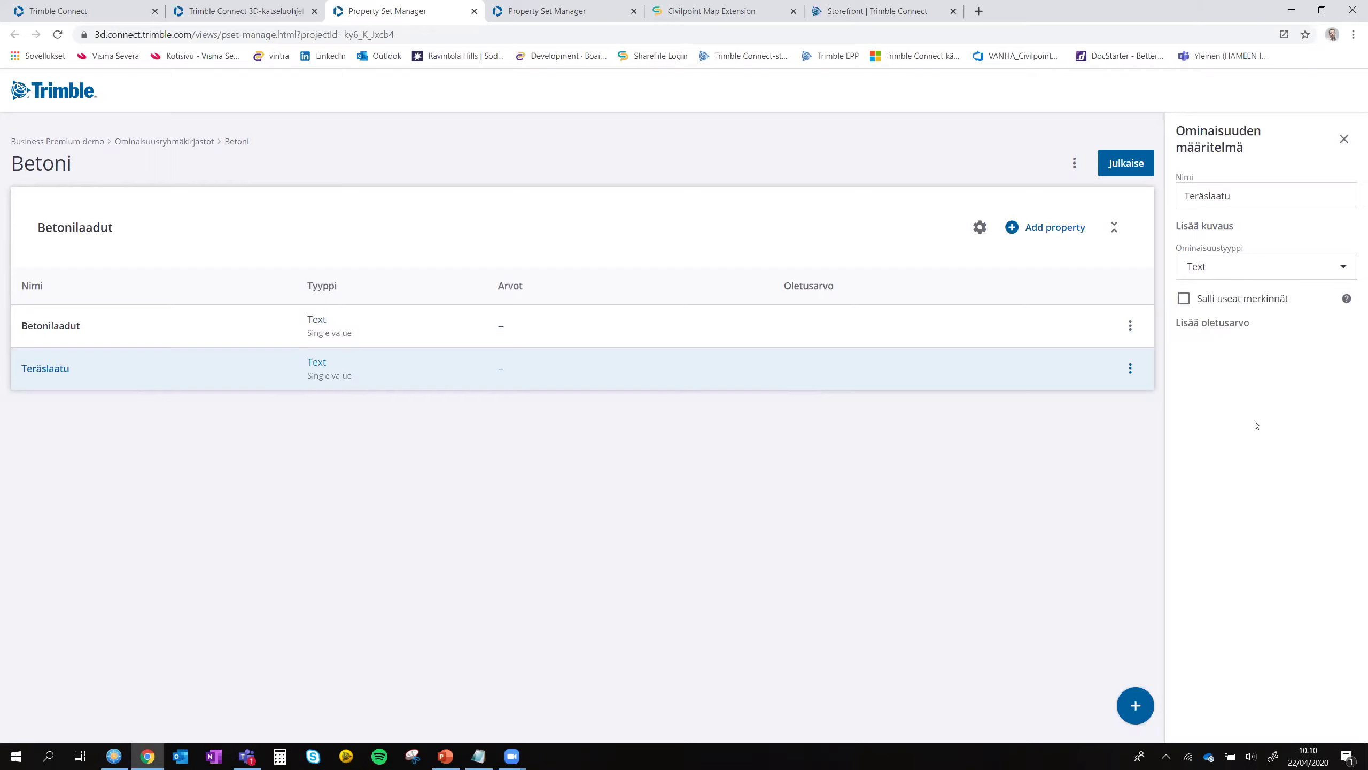
pyautogui.click(1228, 324)
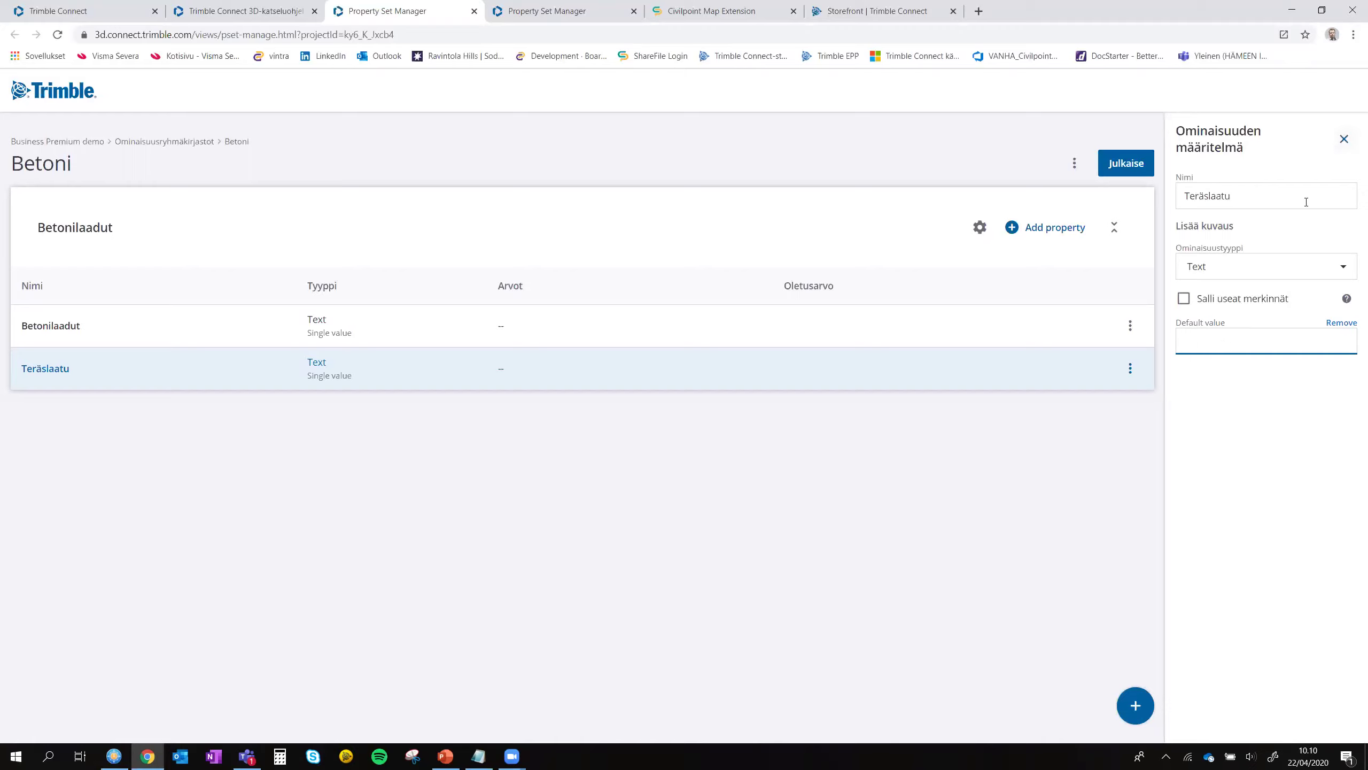
pyautogui.click(1125, 163)
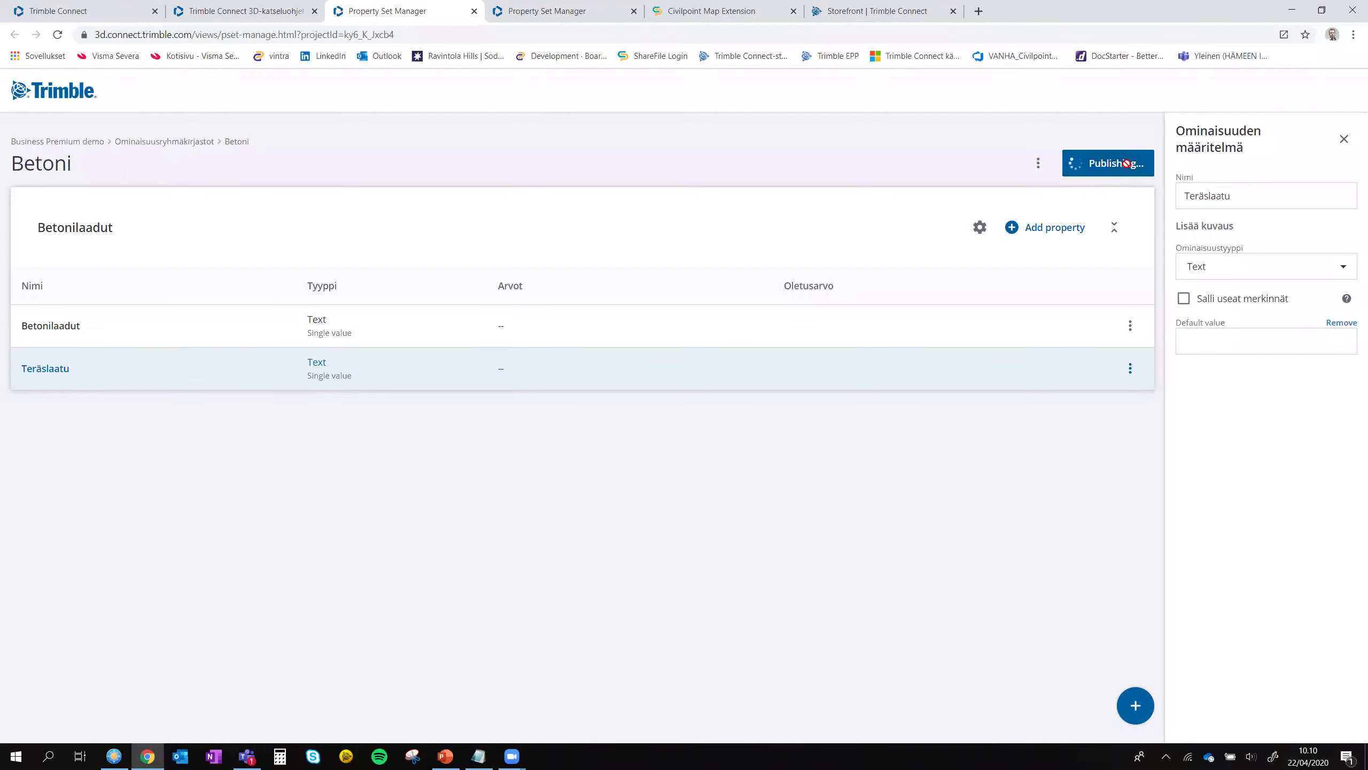
# Step: Return to the 3D viewer and check the selected piles' Betonilaadut values and the Betoni library's available property sets
pyautogui.click(245, 16)
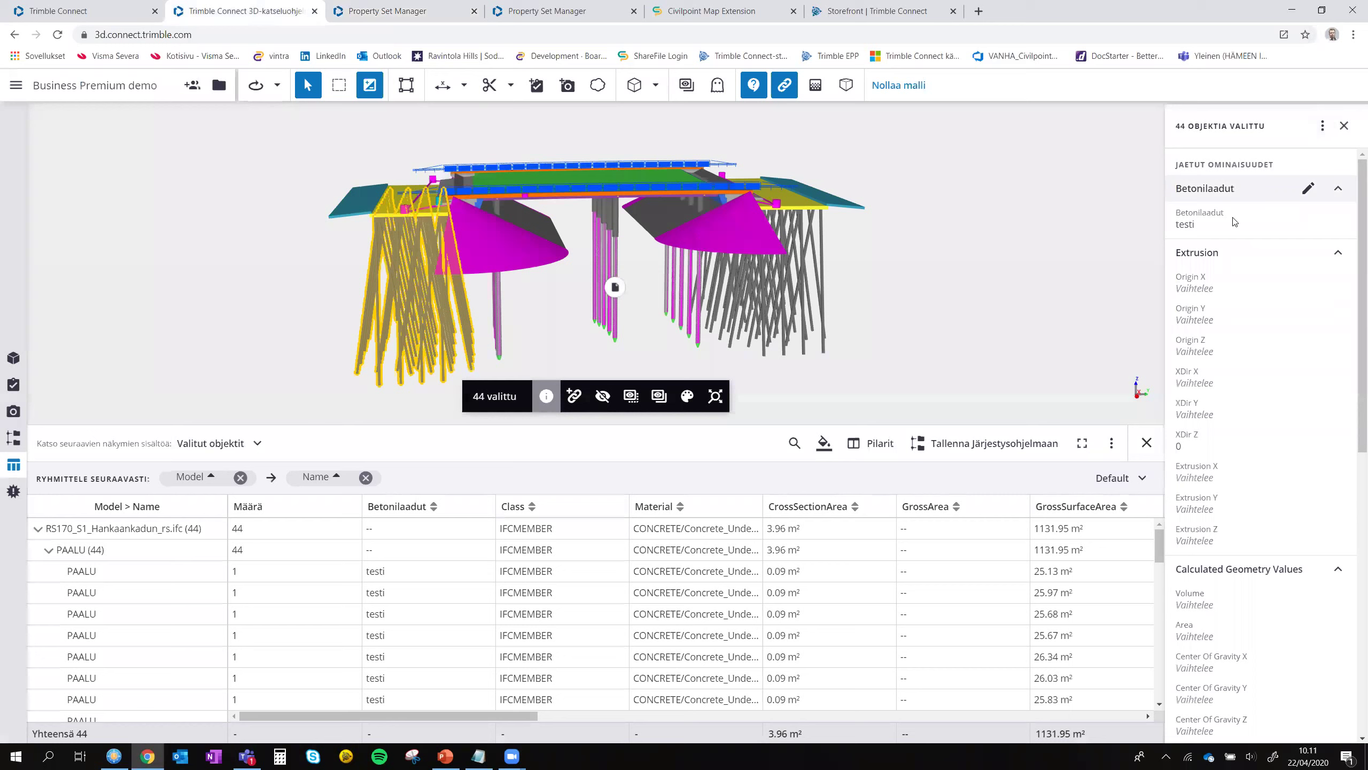
pyautogui.click(1307, 190)
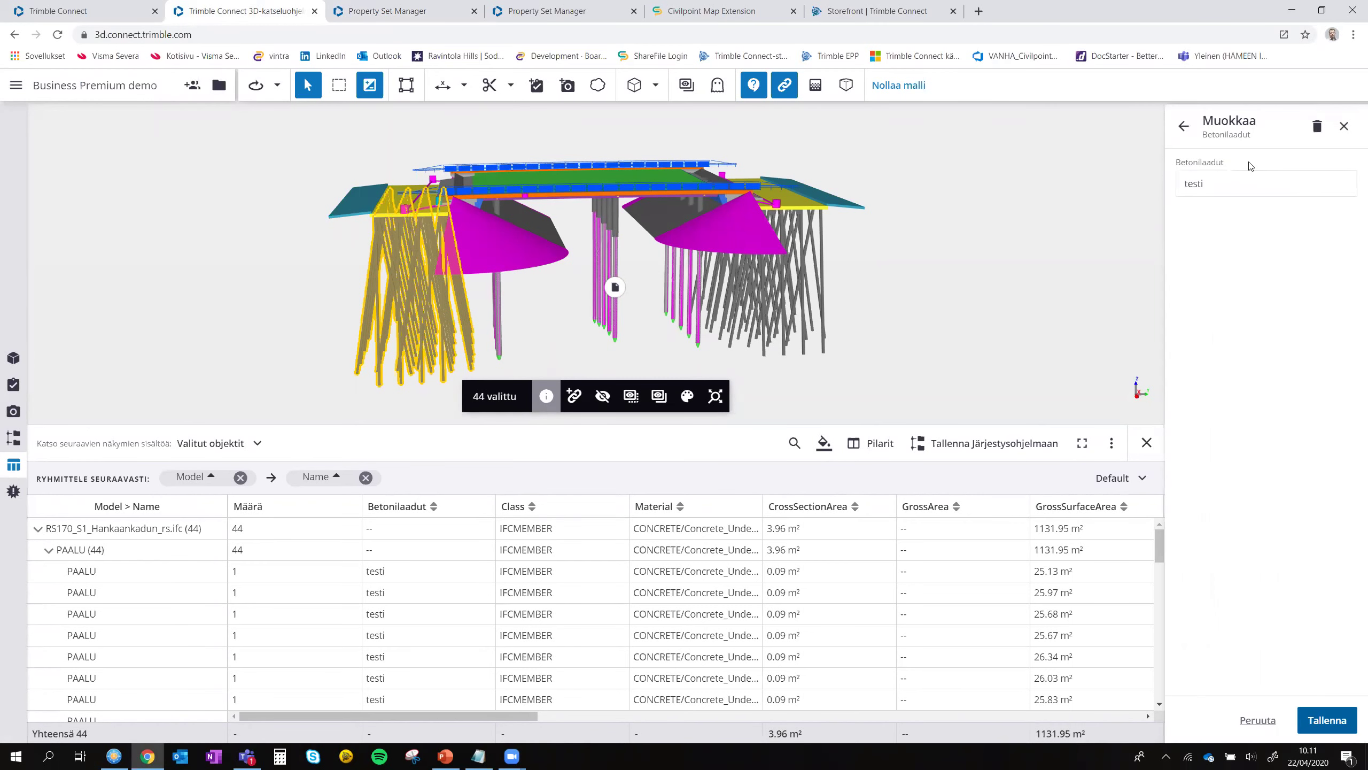
pyautogui.click(1189, 126)
pyautogui.click(1322, 126)
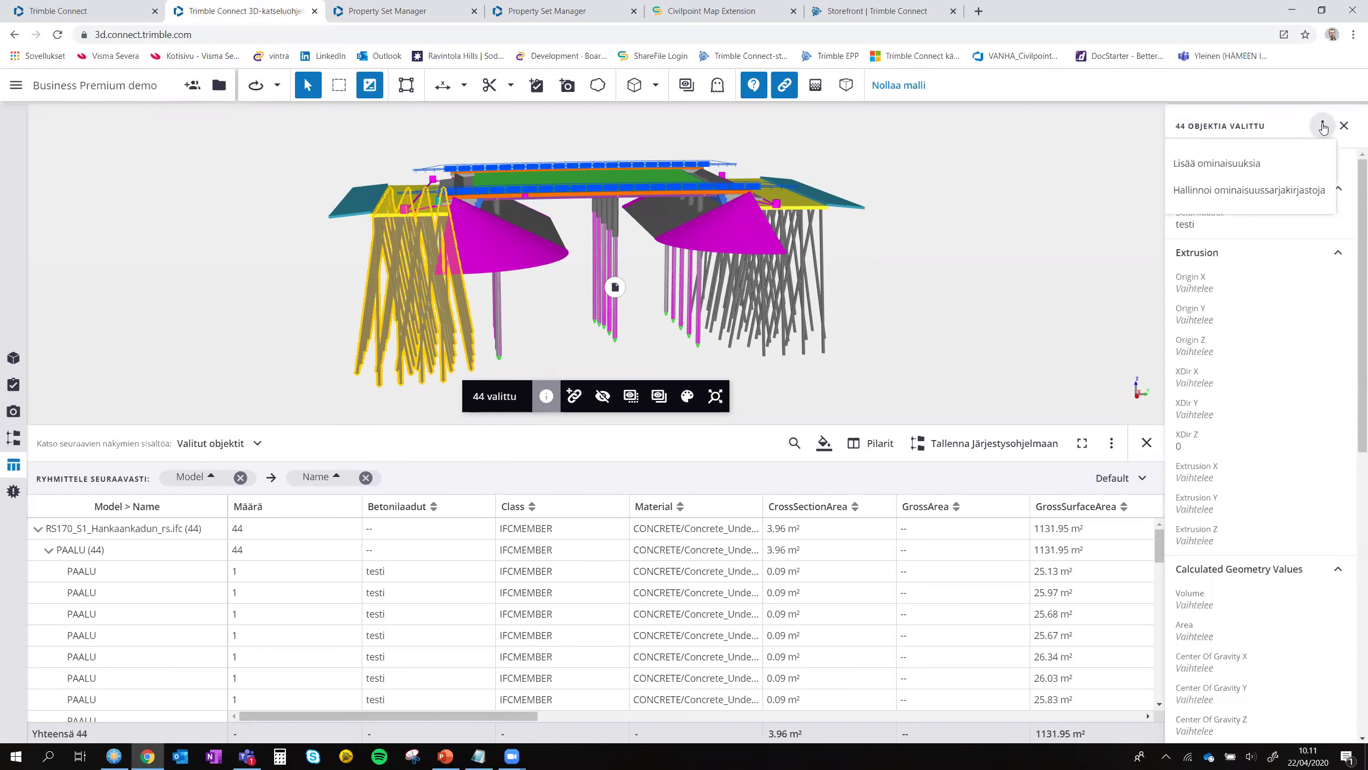
pyautogui.click(1262, 164)
pyautogui.click(1183, 200)
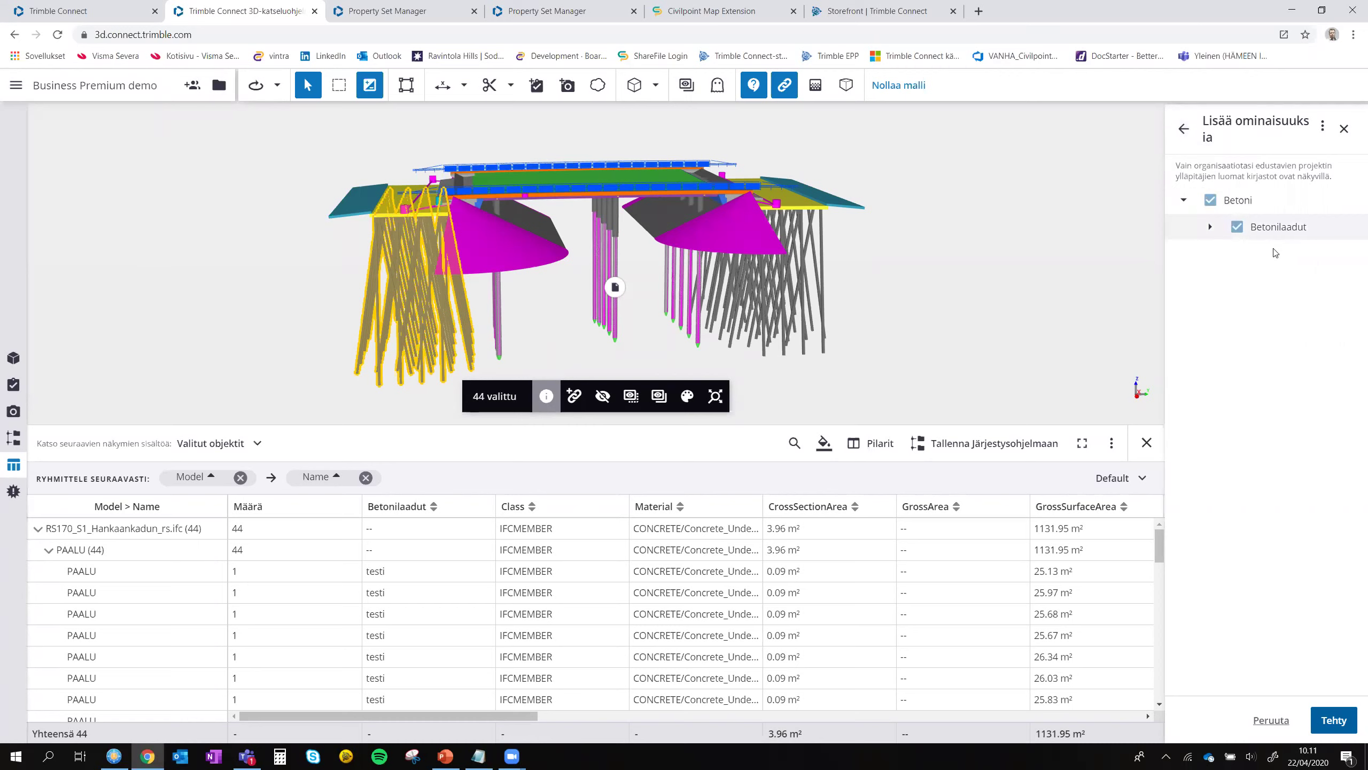
pyautogui.click(1183, 129)
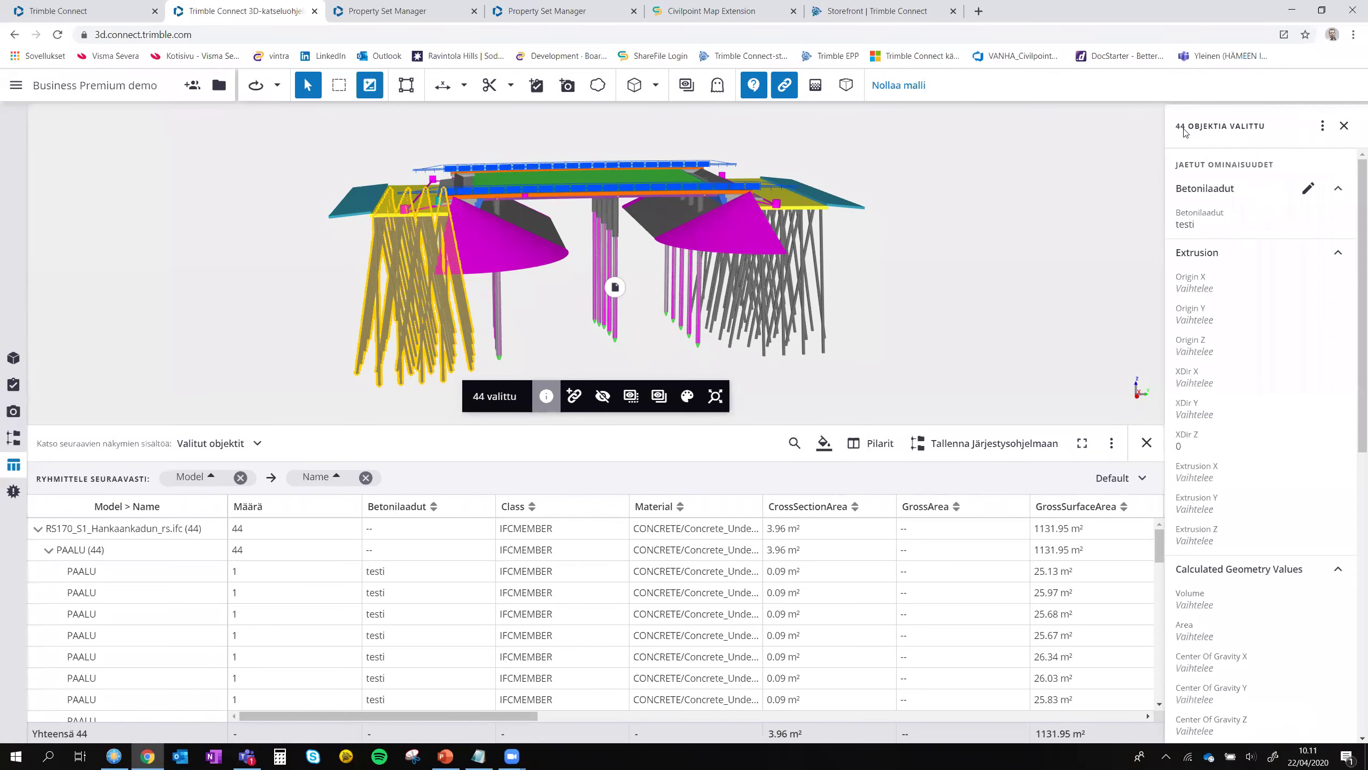
# Step: Examine the quantity columns in the selected piles' data table and its CSV export and print options
pyautogui.click(1344, 126)
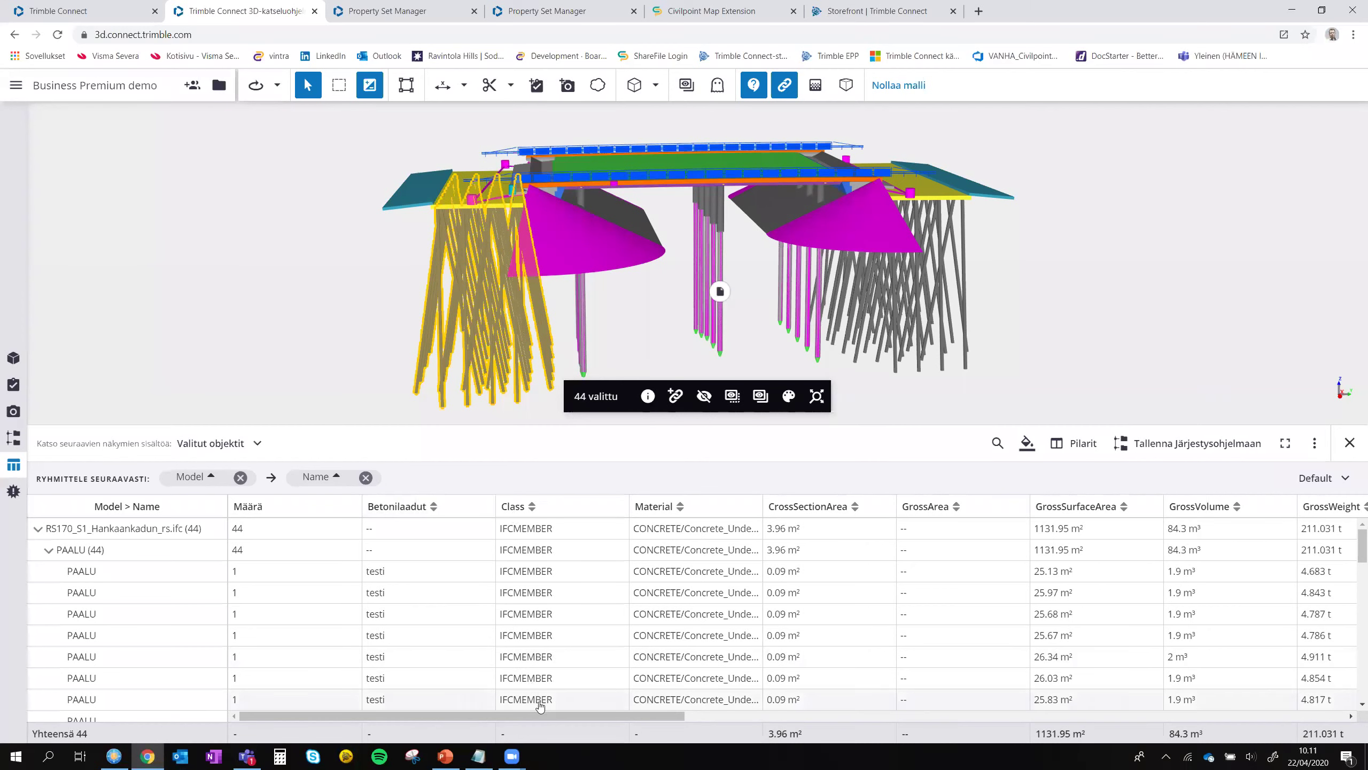
pyautogui.moveTo(539, 716); pyautogui.dragTo(899, 739)
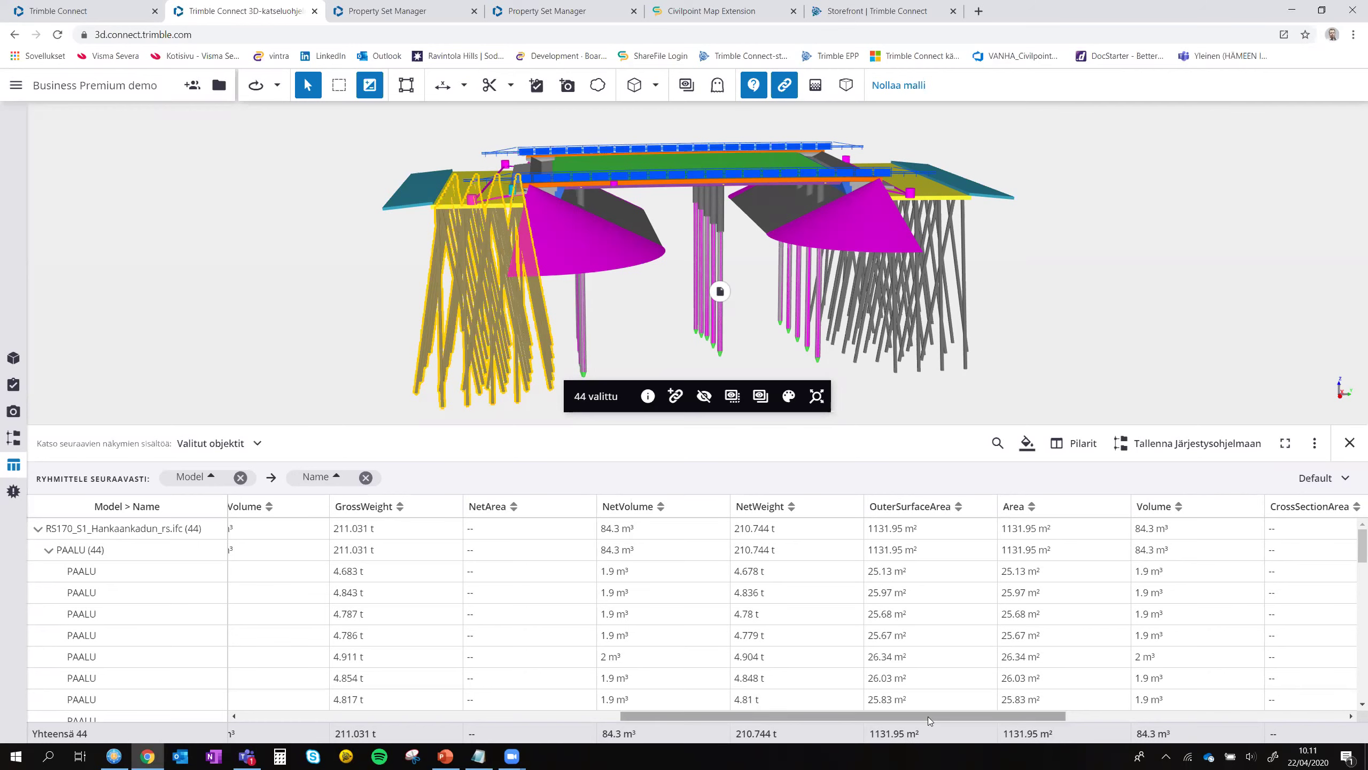
pyautogui.moveTo(923, 715); pyautogui.dragTo(925, 709)
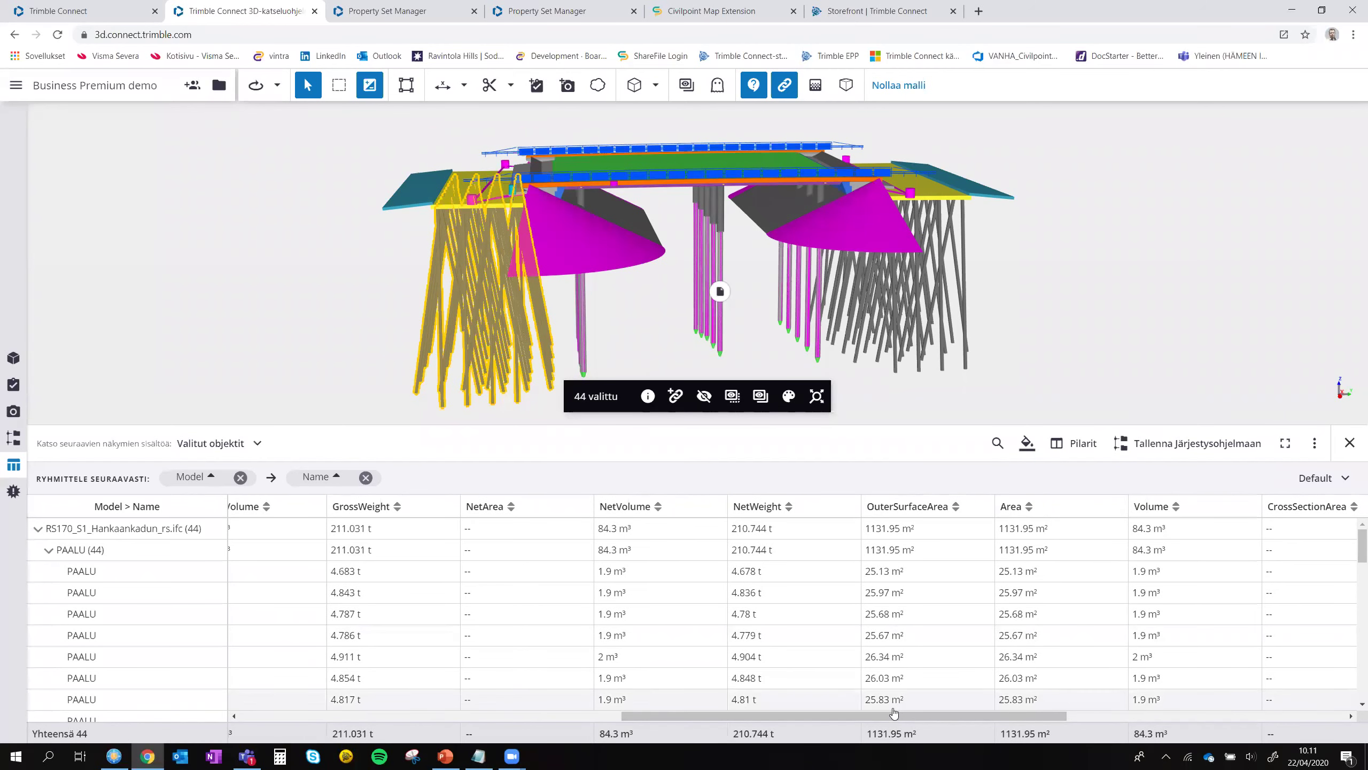
pyautogui.moveTo(904, 716); pyautogui.dragTo(905, 718)
pyautogui.hscroll(10, 905, 717)
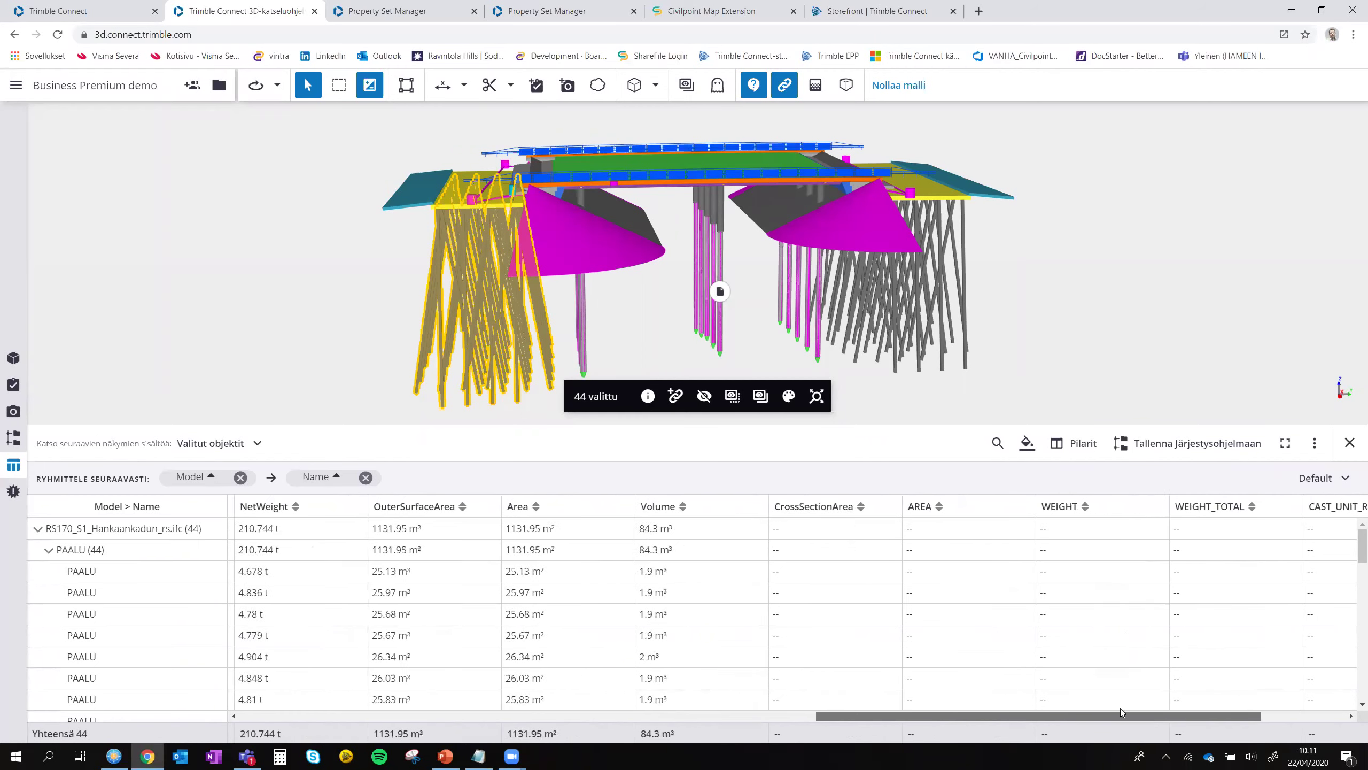
pyautogui.hscroll(-20, 874, 717)
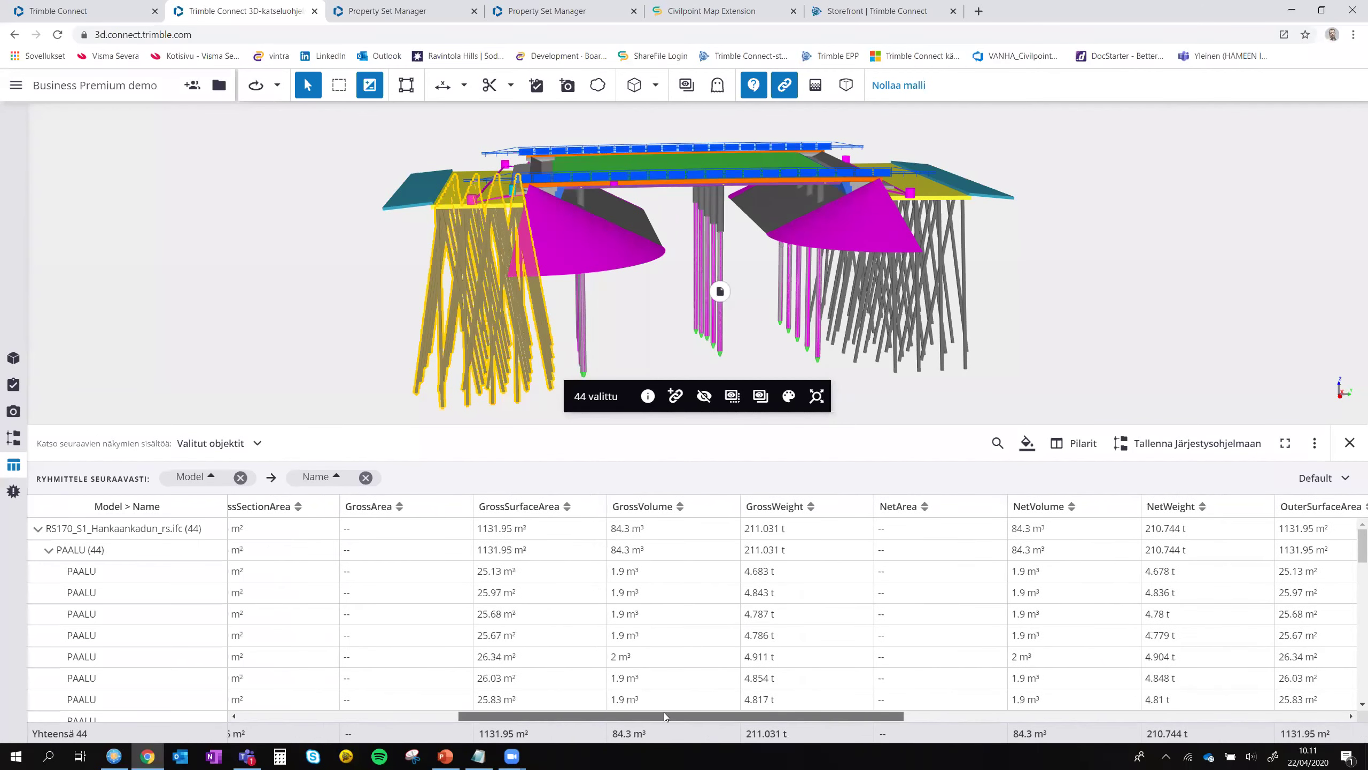
pyautogui.hscroll(-1, 589, 717)
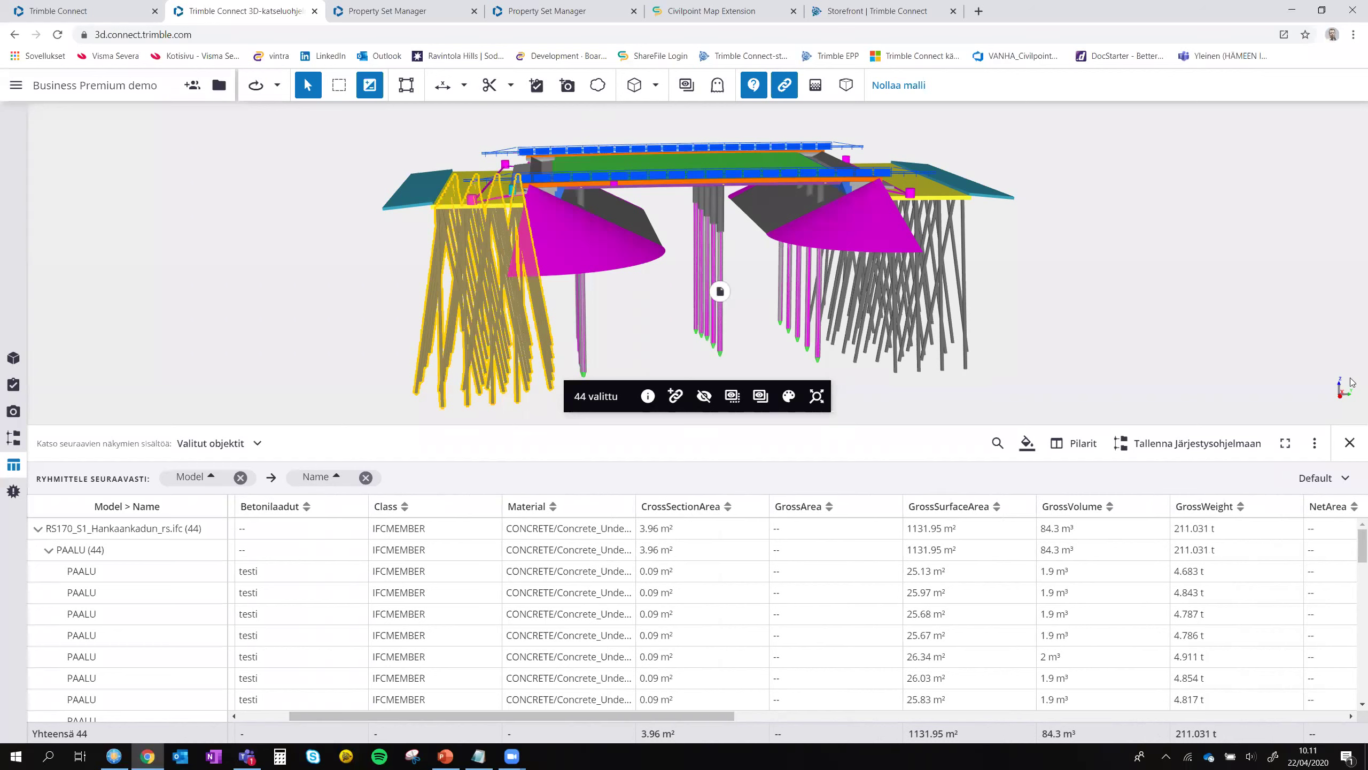
pyautogui.click(1314, 443)
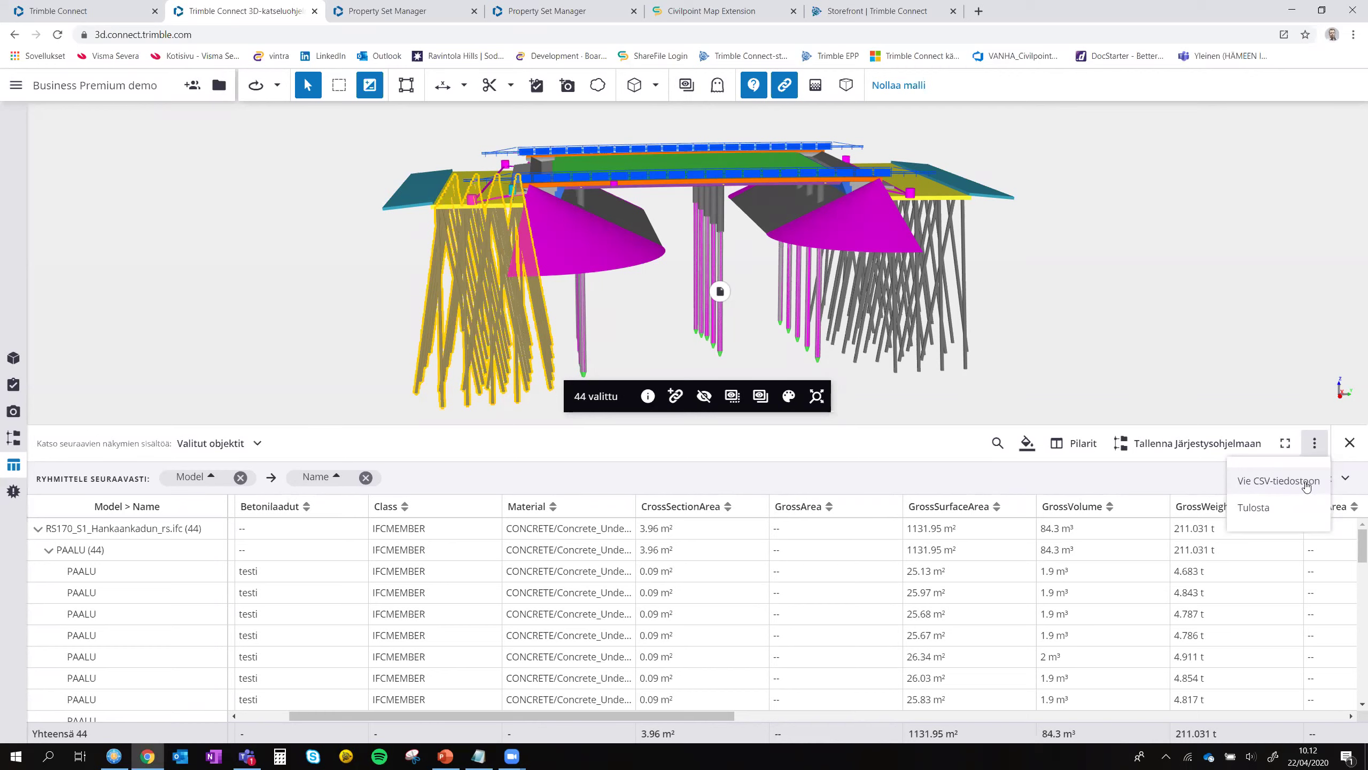
pyautogui.click(1317, 443)
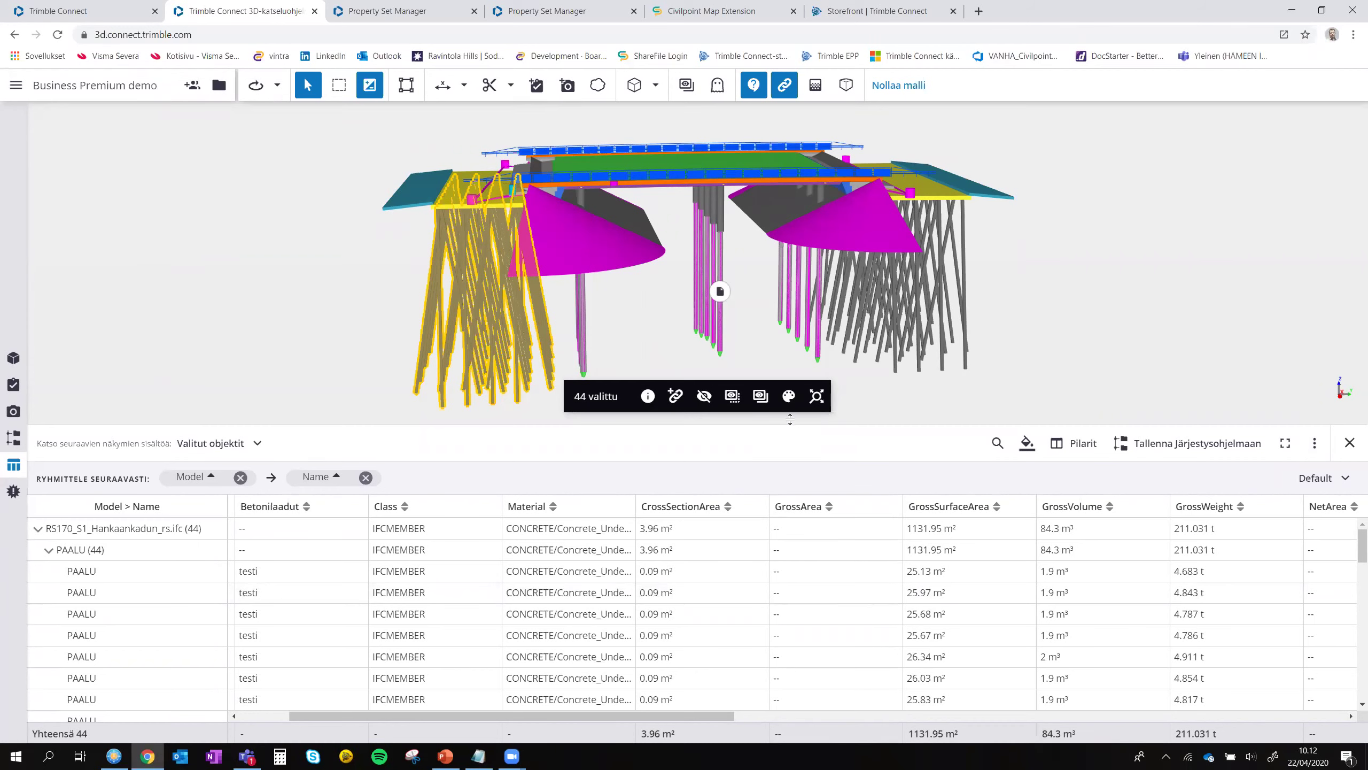
# Step: Look at the object groups in the Hallintatyökalu organizer, and return to the data table with the selected piles' properties shown
pyautogui.click(15, 439)
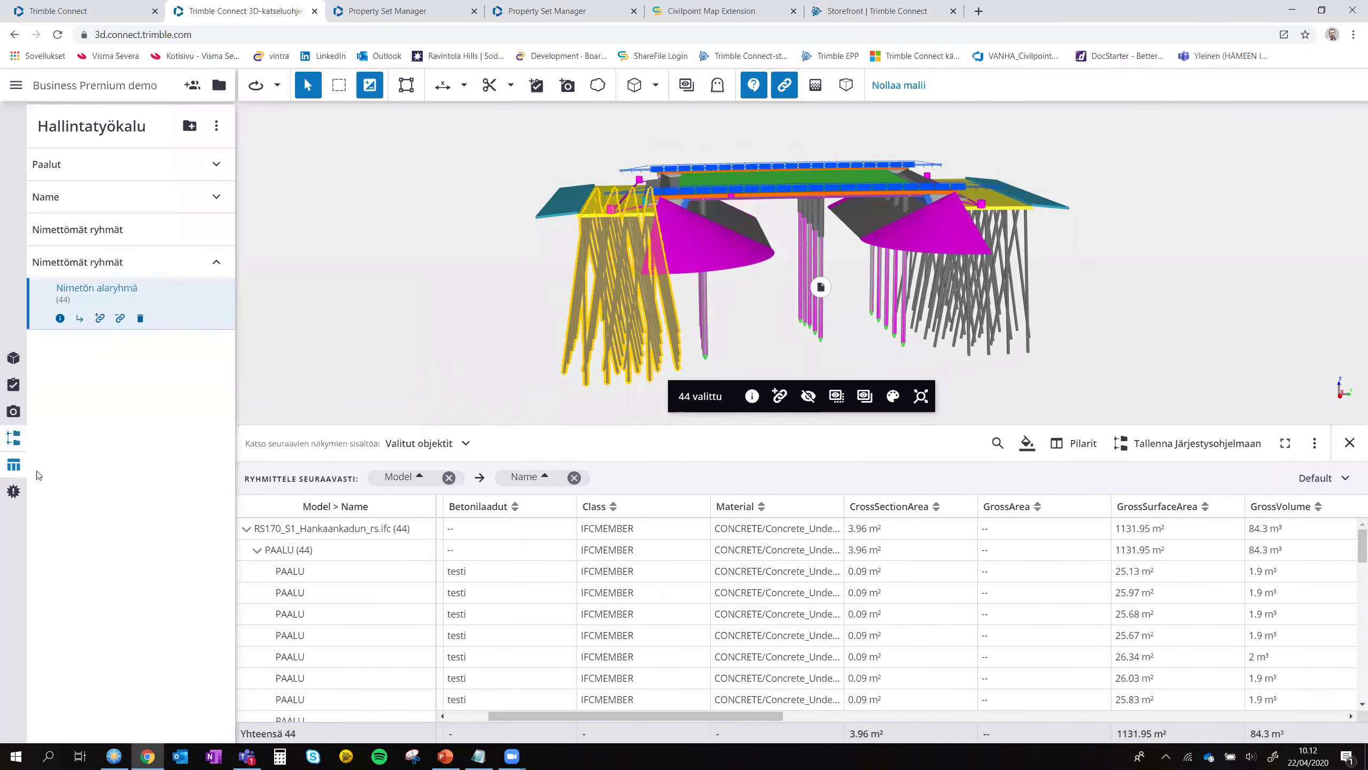
pyautogui.click(15, 467)
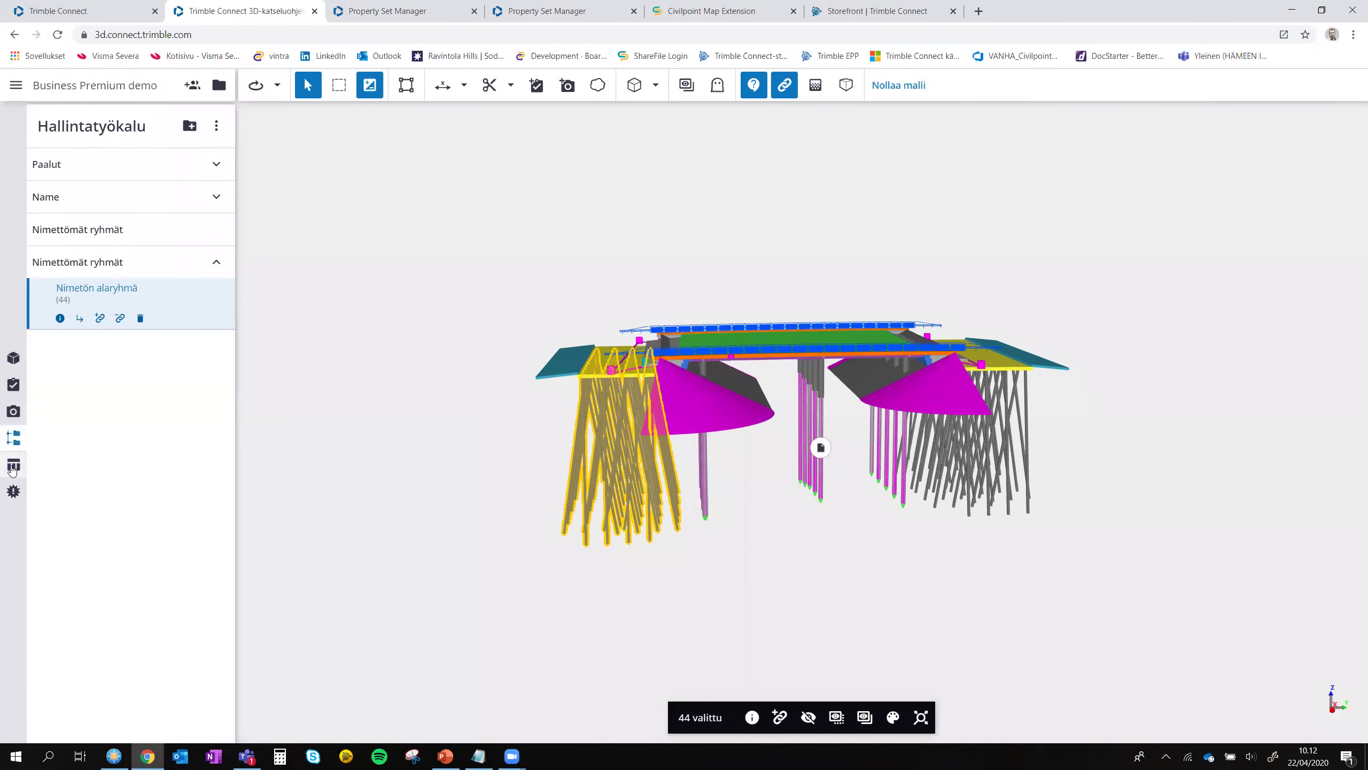
pyautogui.click(13, 465)
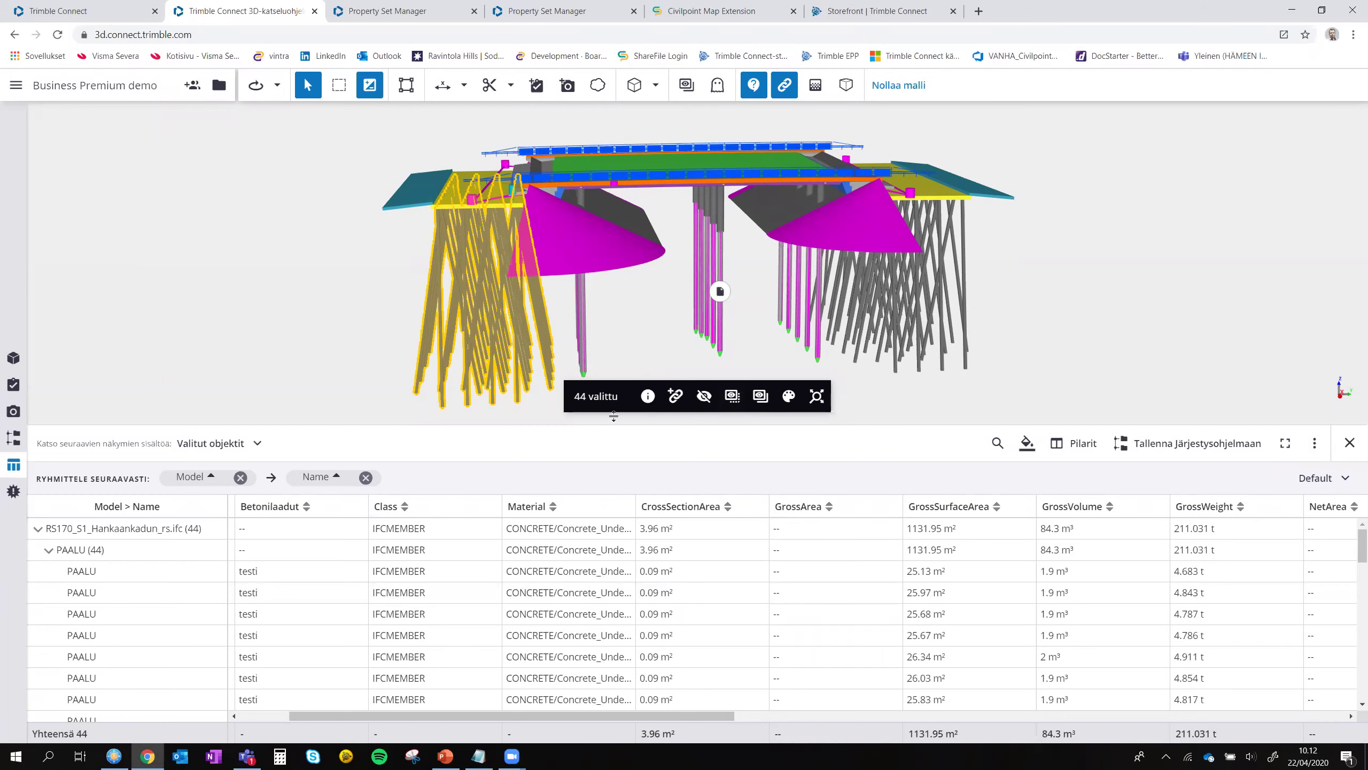
pyautogui.click(648, 397)
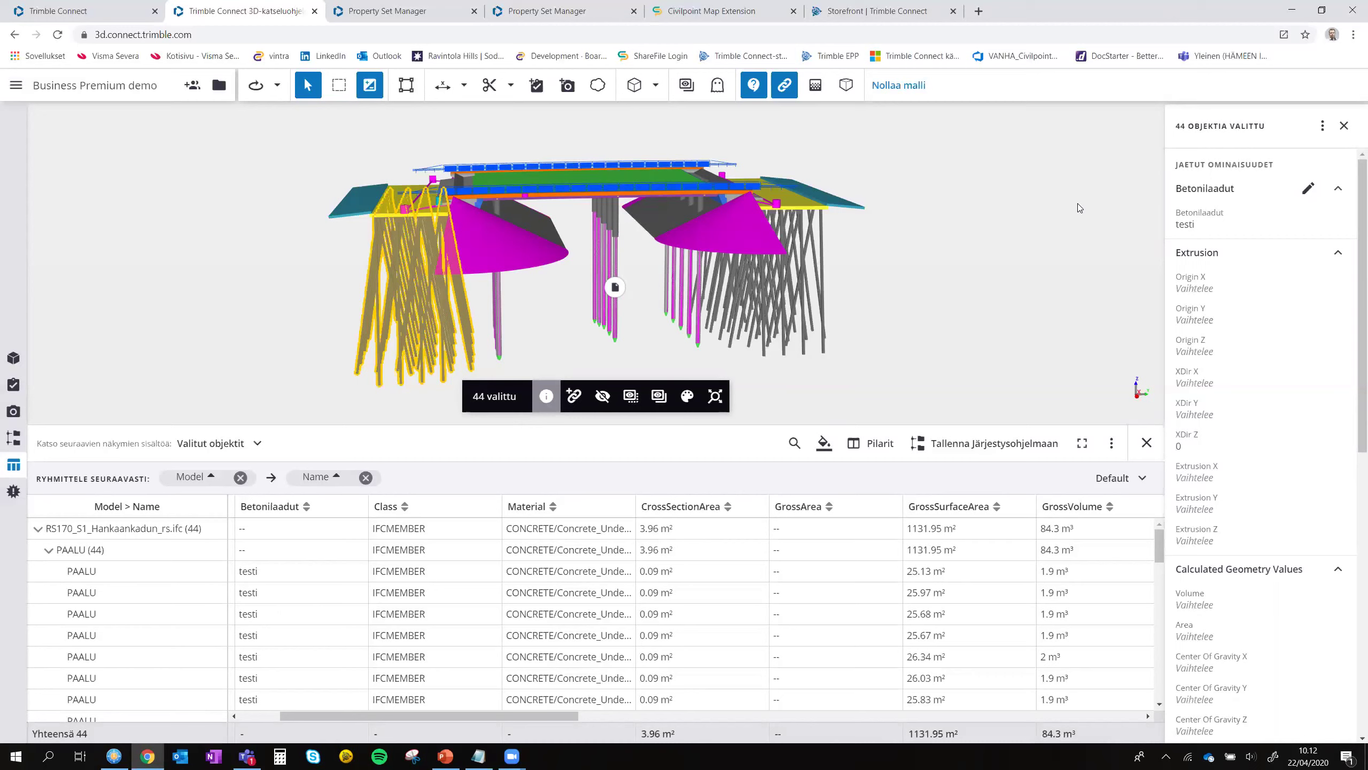
# Step: Compare the Personal, Business and Business Premium plans on the Trimble Connect Storefront page and return to the 3D viewer
pyautogui.click(884, 10)
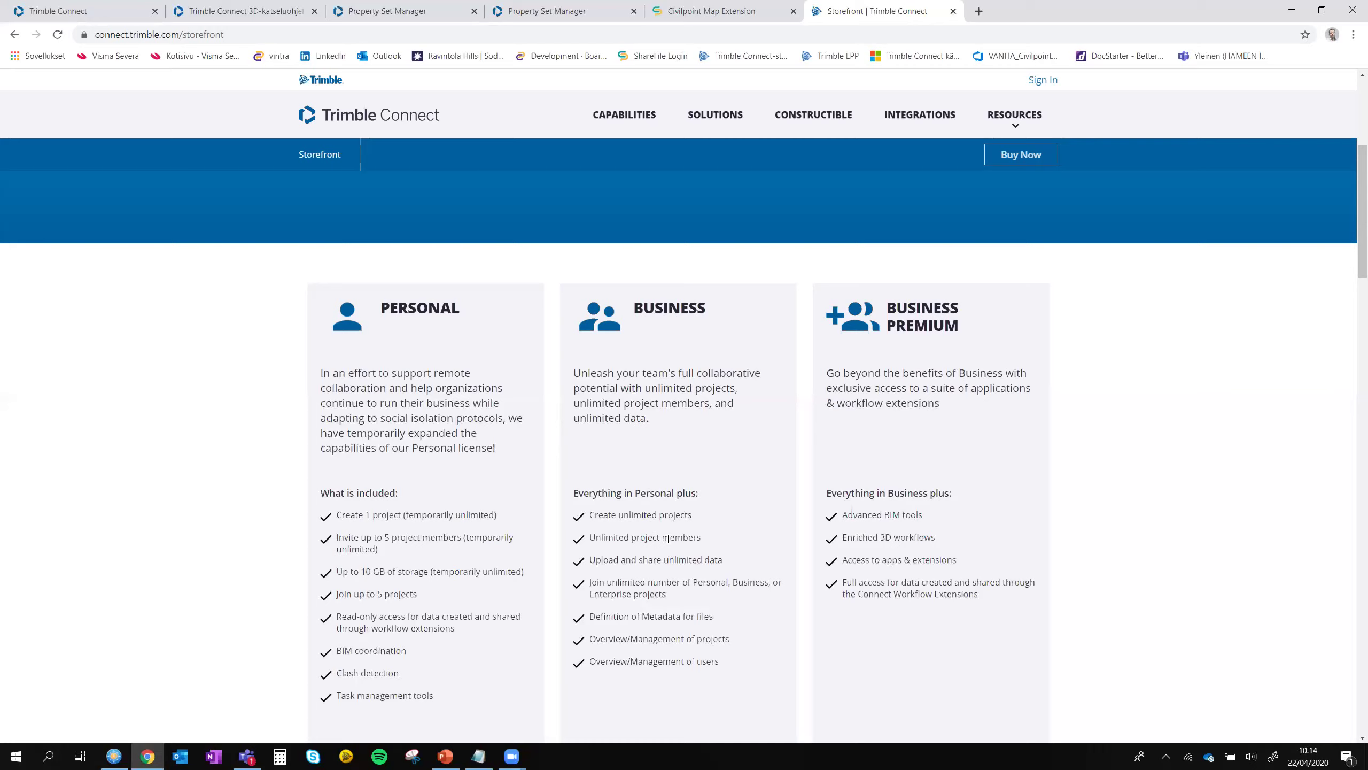
pyautogui.click(235, 20)
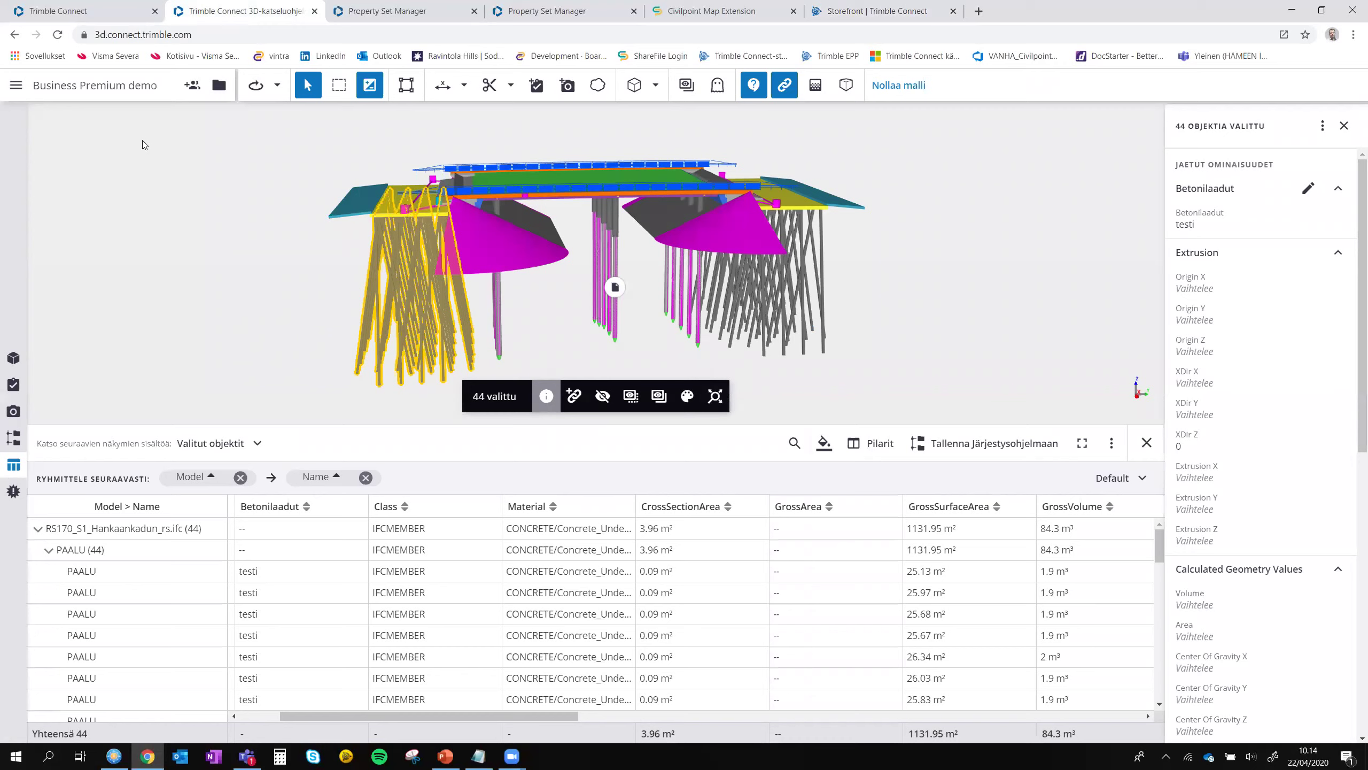
# Step: In the project's 01_Väyläpinnat folder, show the TILA column instead of Tagit and select M1_ayp.xml to view its details
pyautogui.click(46, 15)
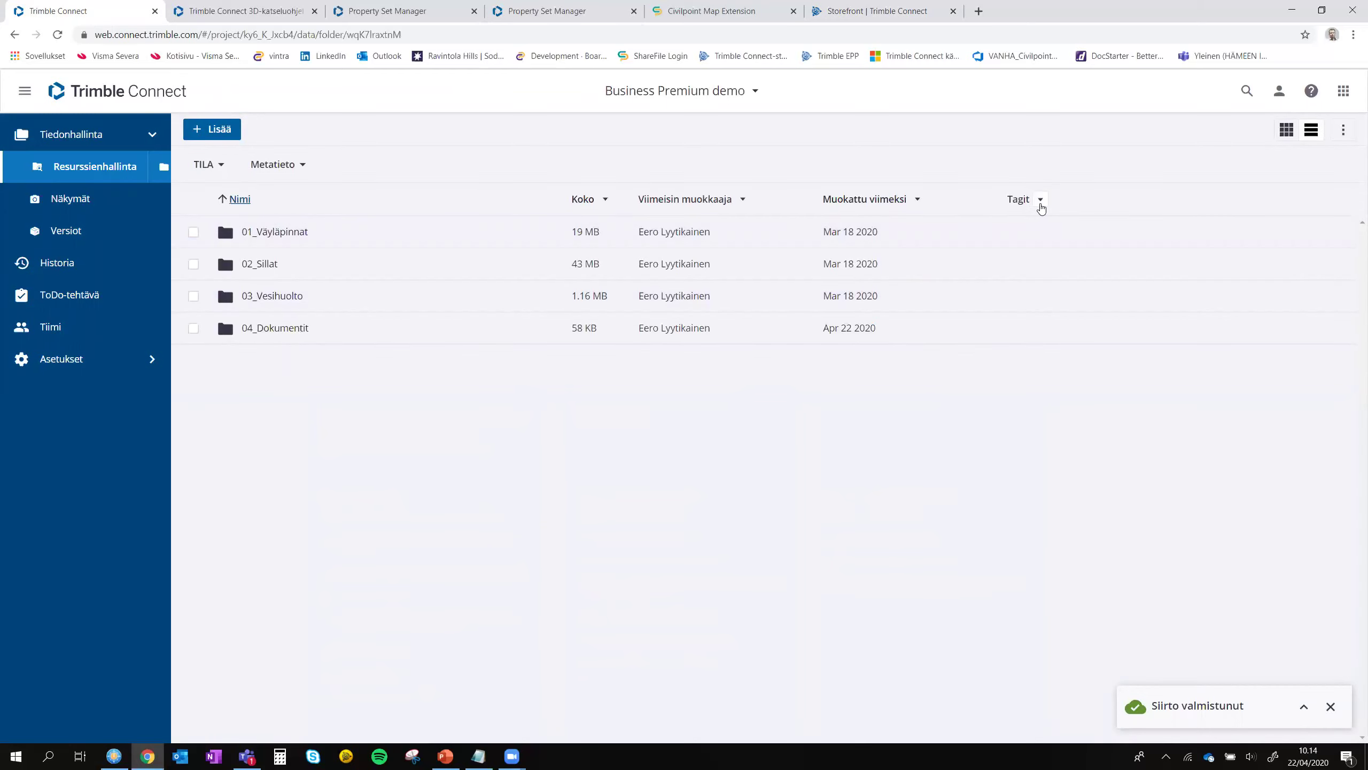
pyautogui.click(290, 238)
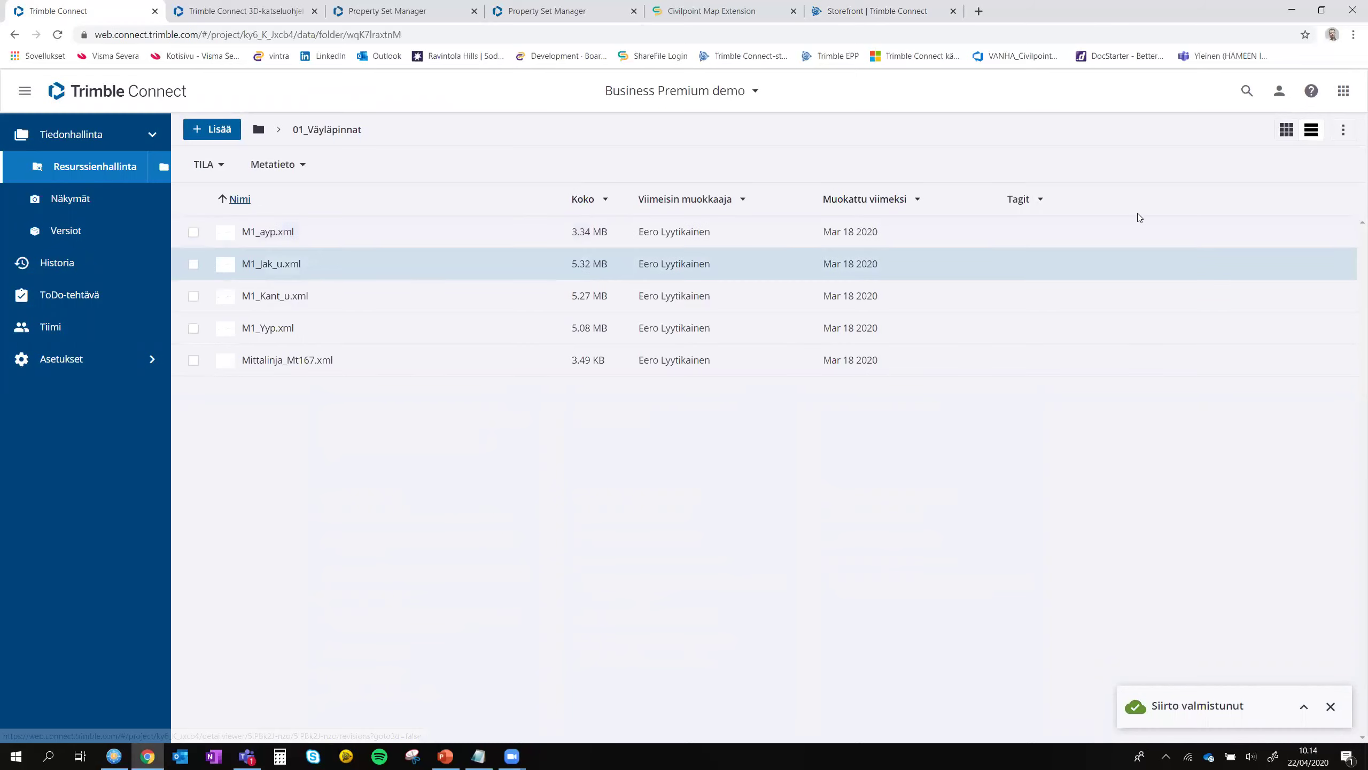
pyautogui.click(1040, 201)
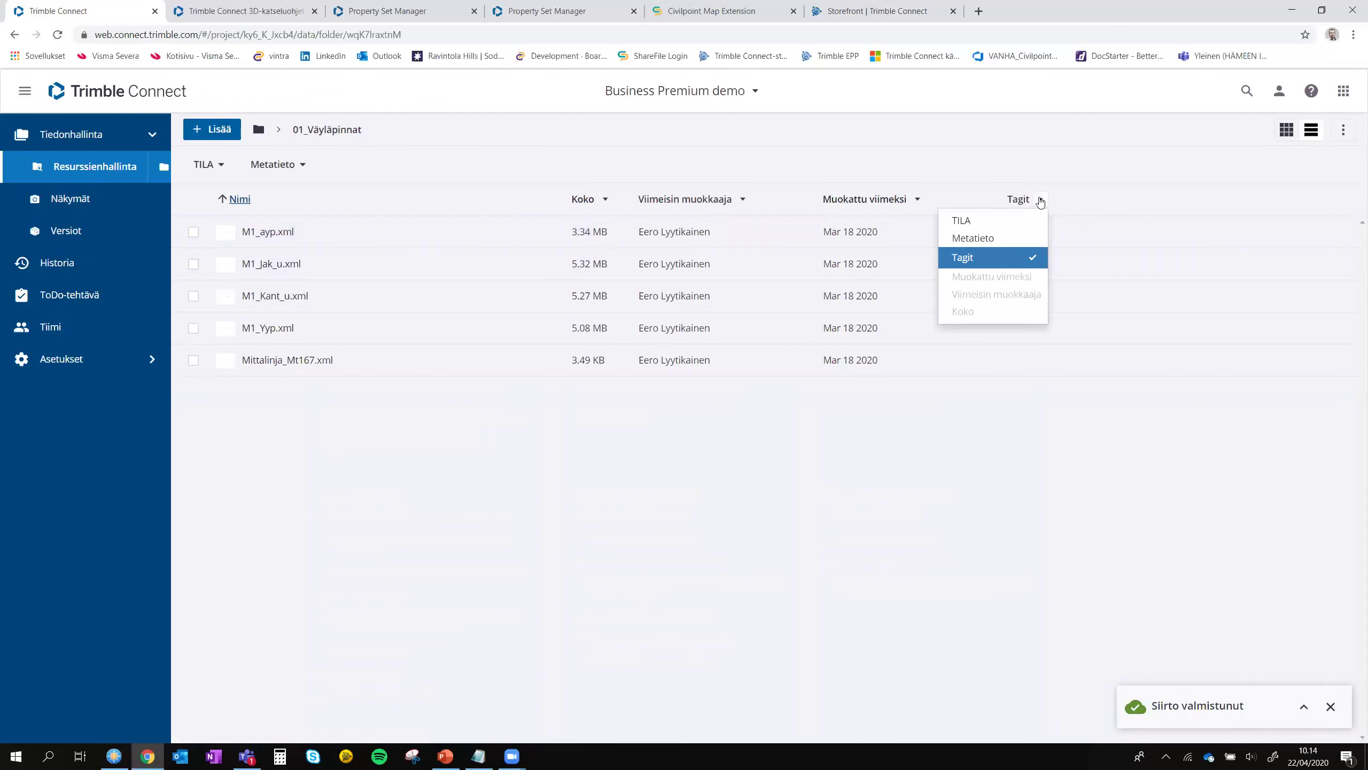
pyautogui.click(1015, 220)
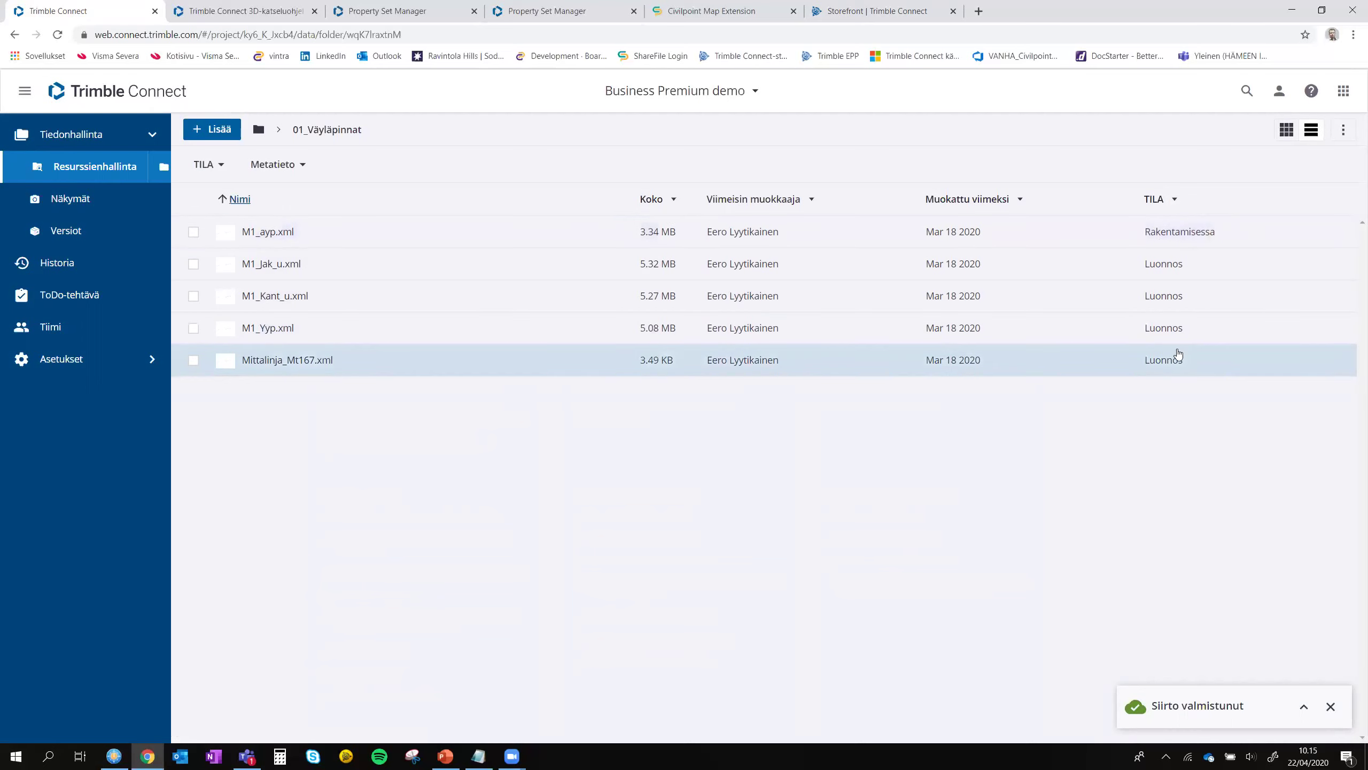
pyautogui.click(194, 233)
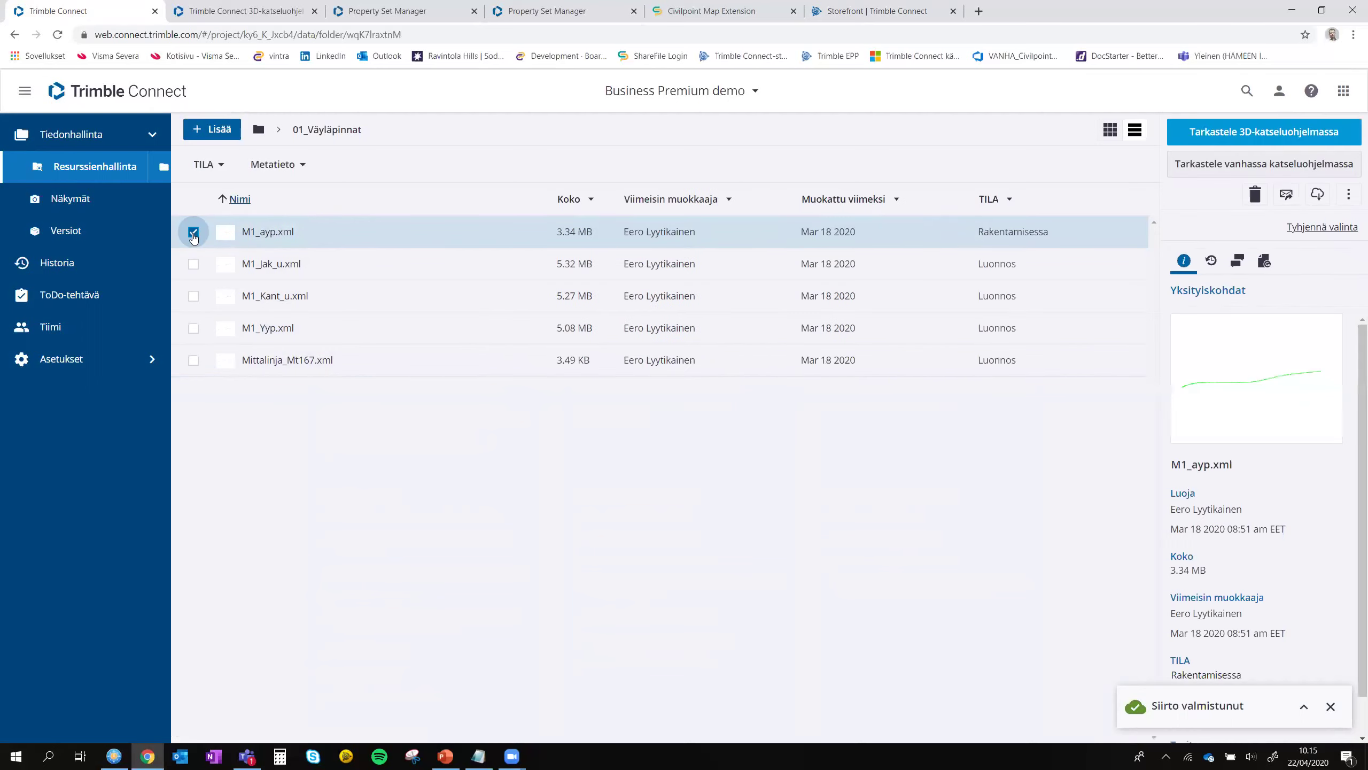
# Step: Examine the TILA status options and the editable Metatieto field in M1_ayp.xml's details without changing either value
pyautogui.scroll(-1, 1285, 518)
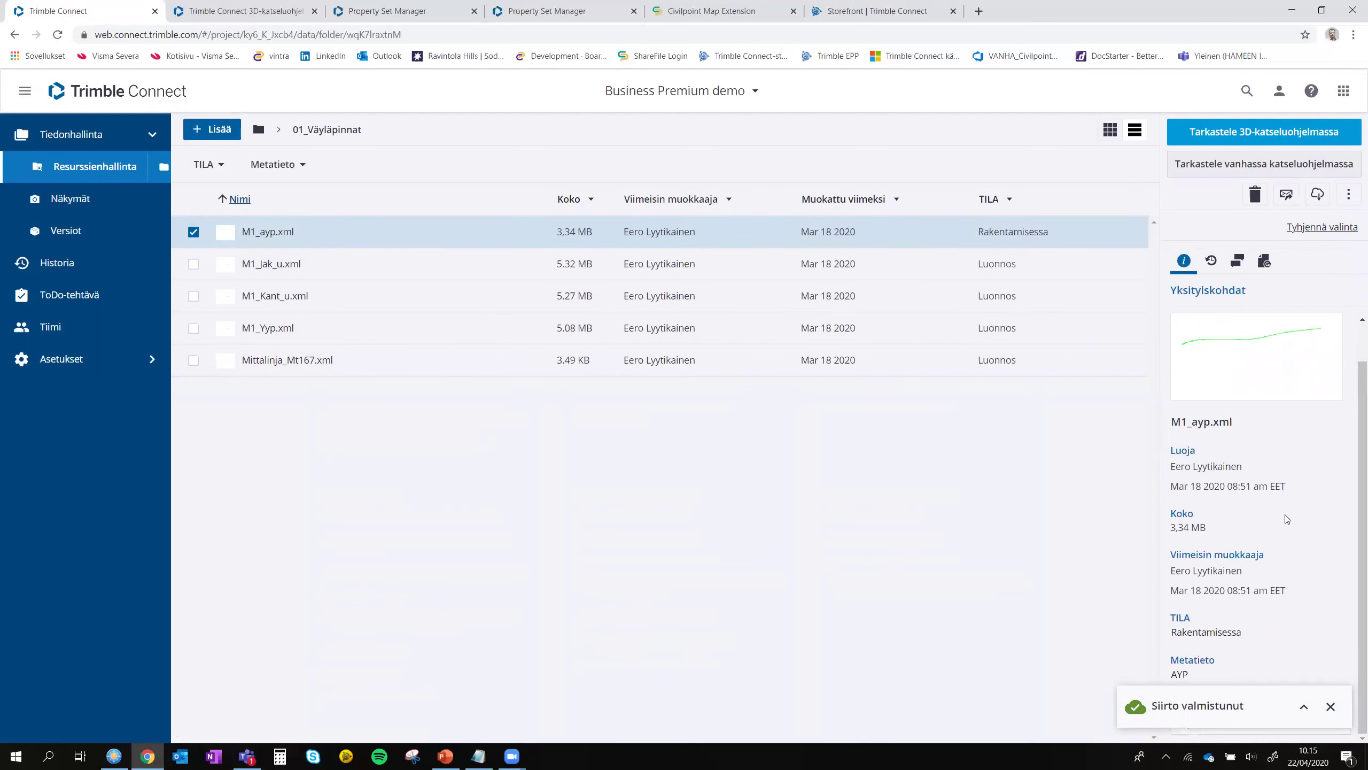
pyautogui.click(1330, 706)
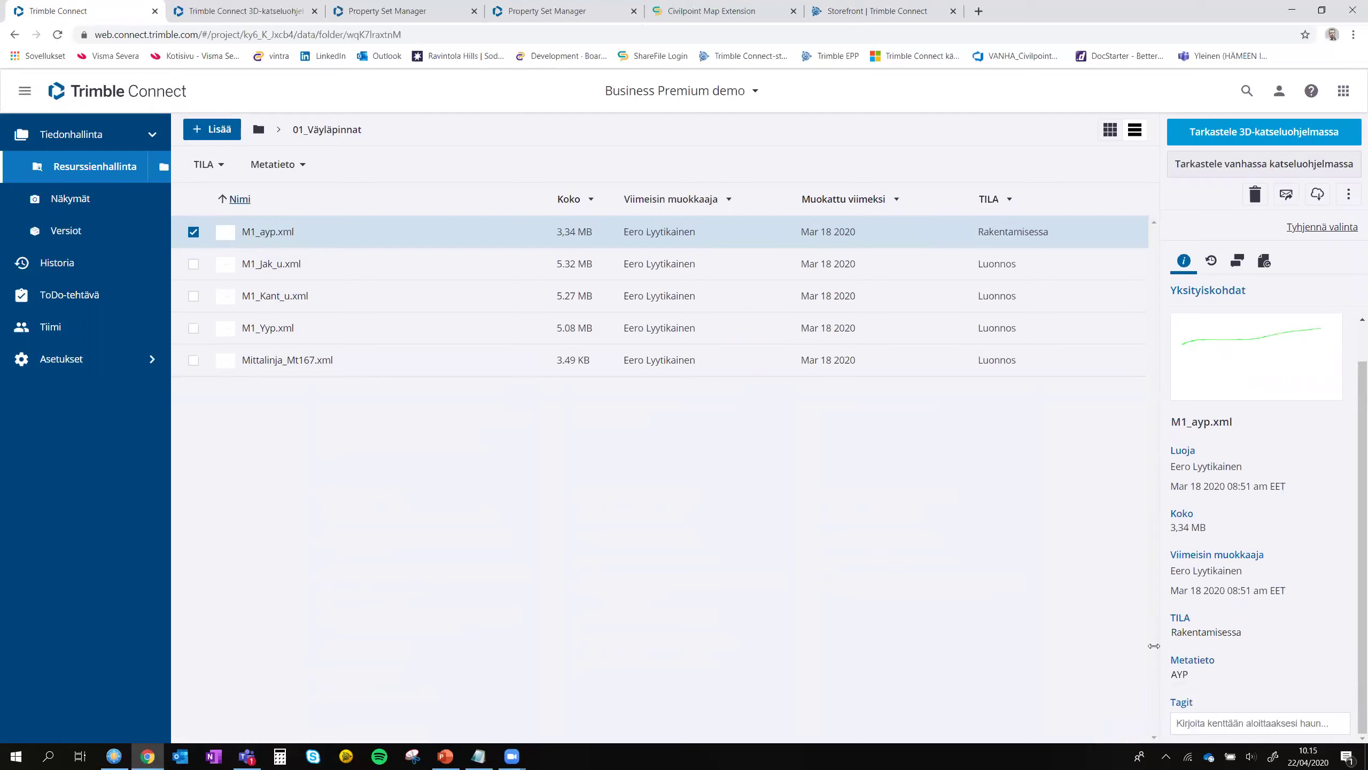
pyautogui.click(1209, 633)
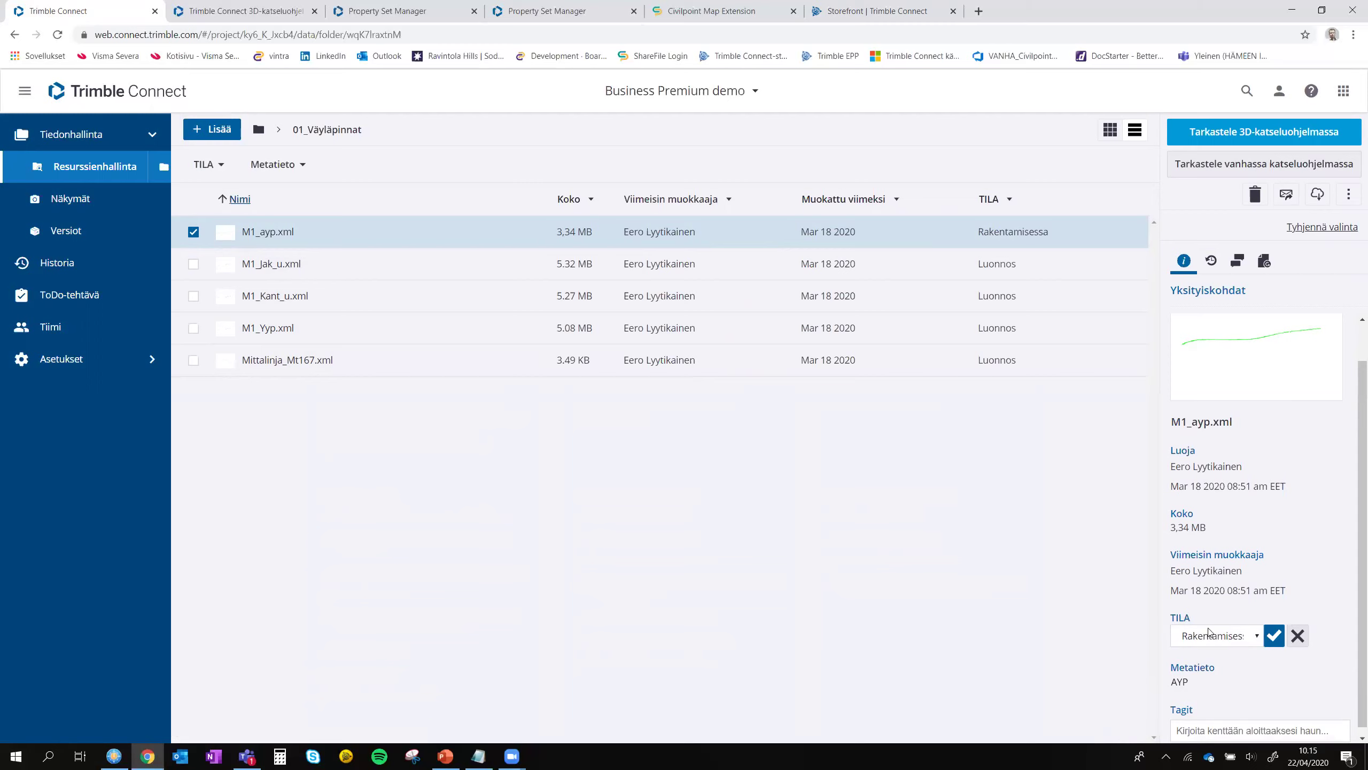
pyautogui.click(1256, 637)
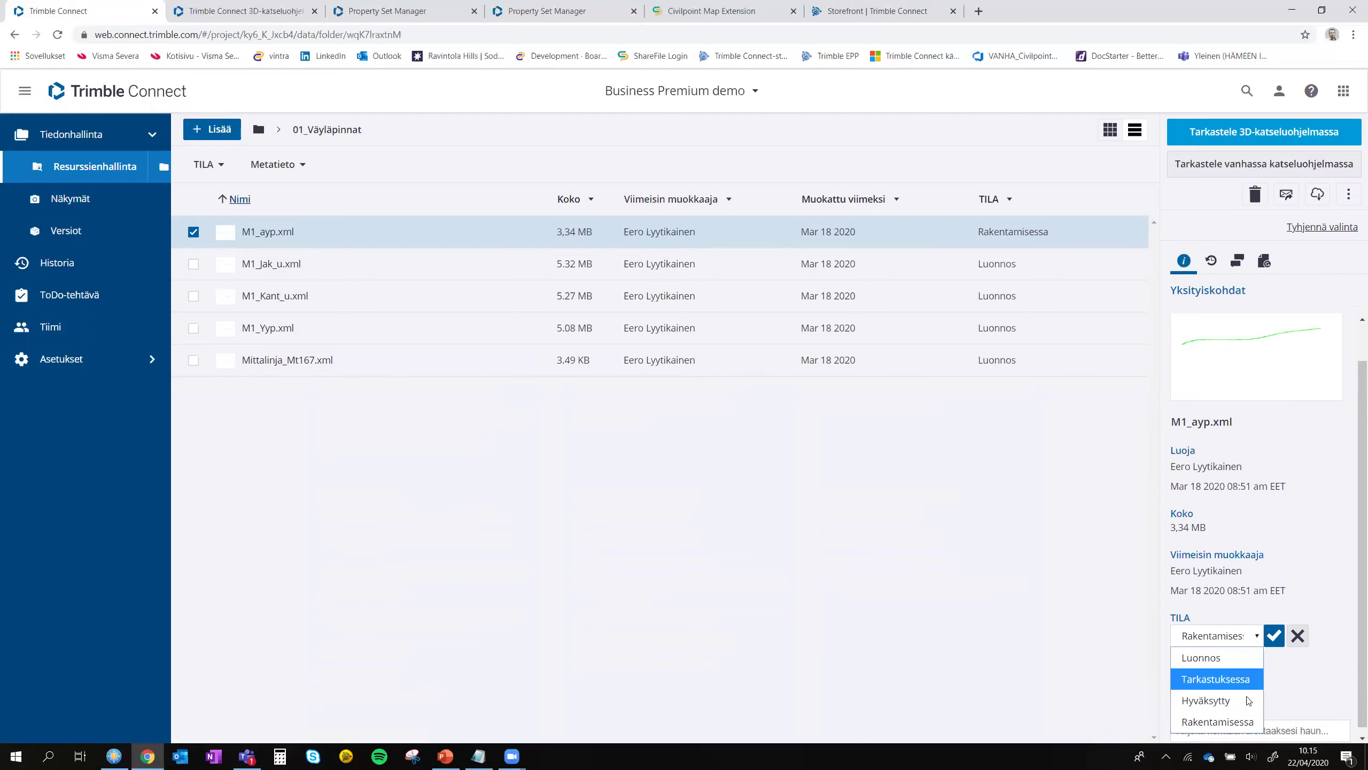
pyautogui.click(1255, 644)
pyautogui.click(1212, 684)
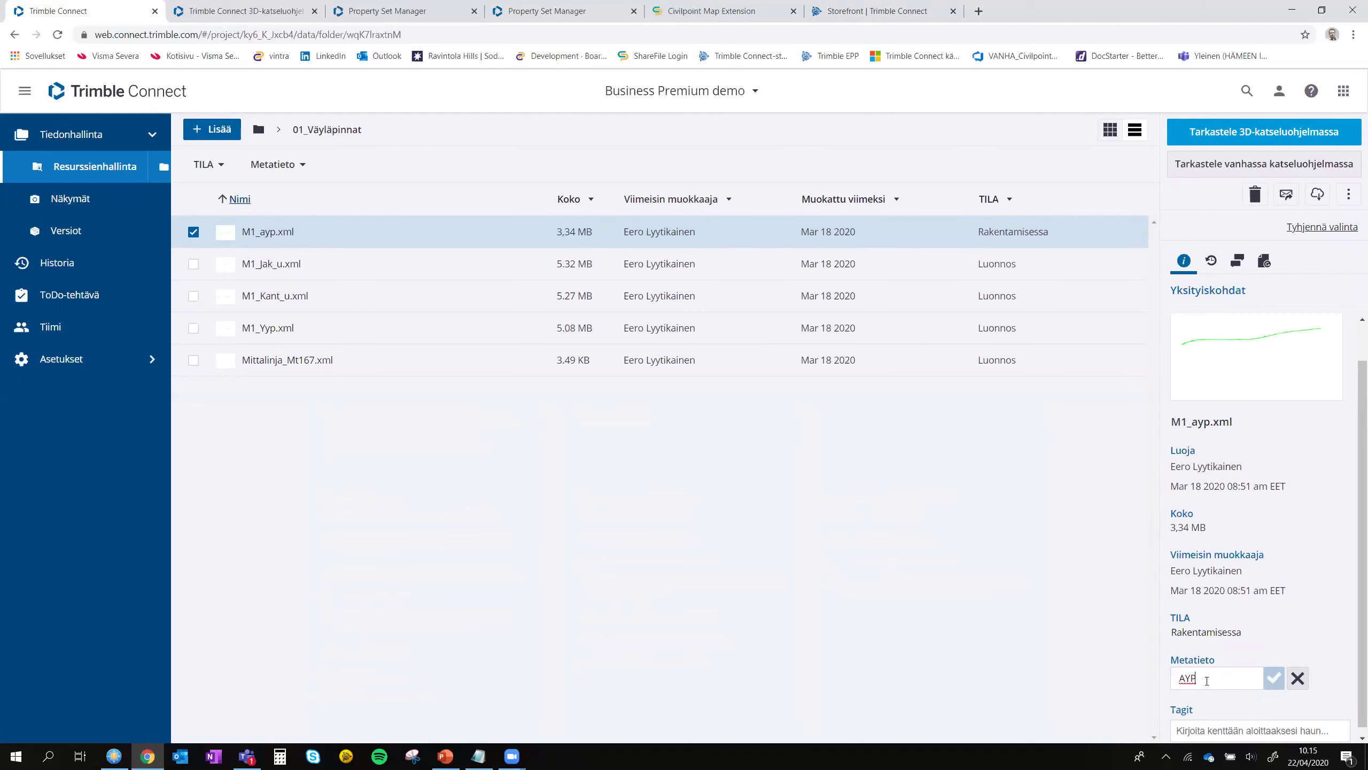
pyautogui.click(1299, 679)
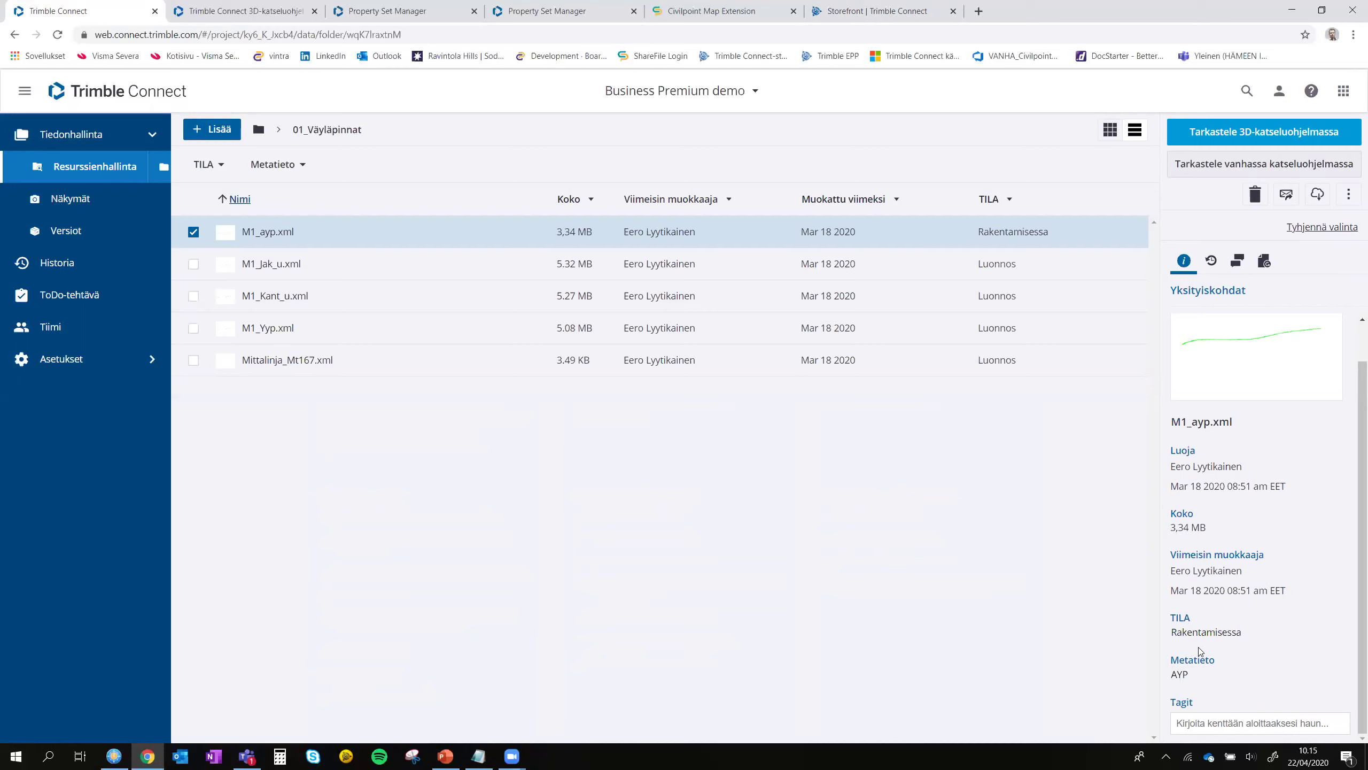
# Step: Open the TEST metadata template from the template library in the company administration
pyautogui.click(1280, 93)
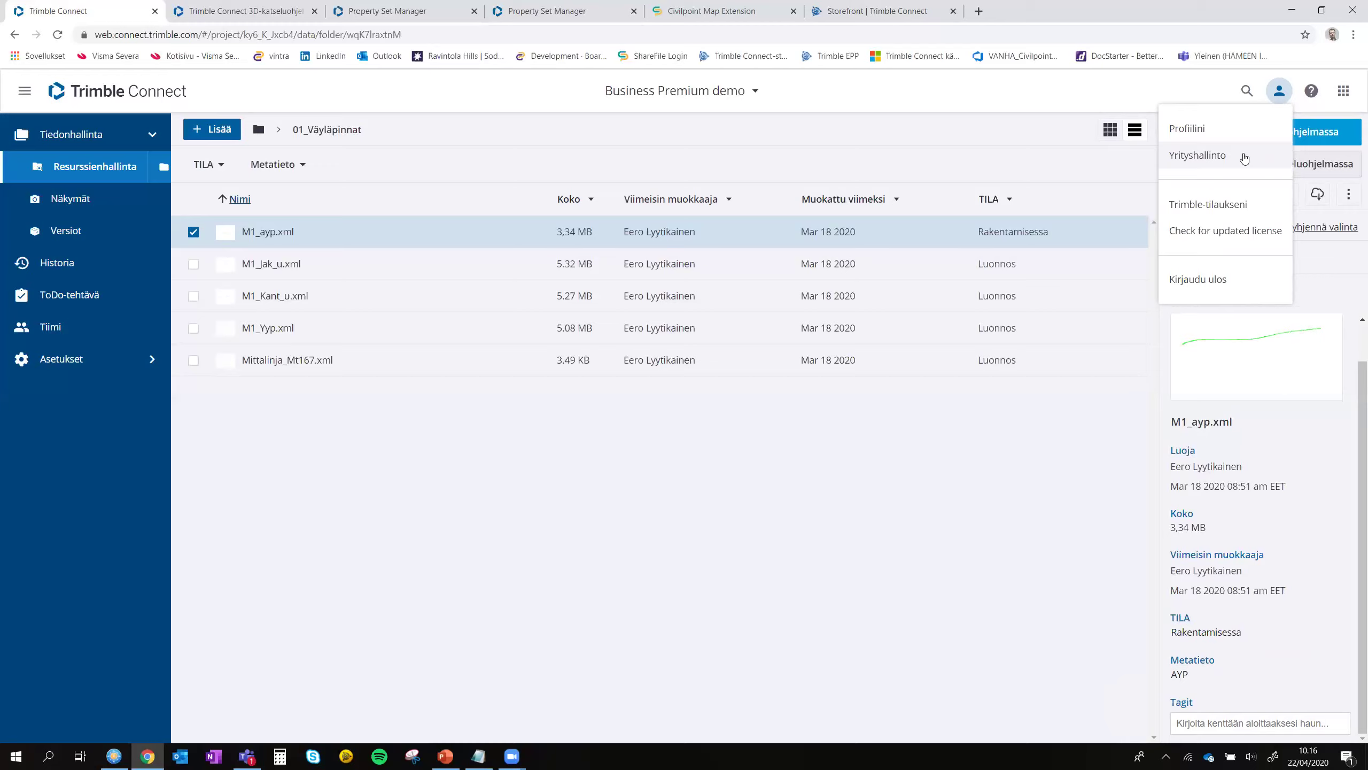
pyautogui.click(1196, 162)
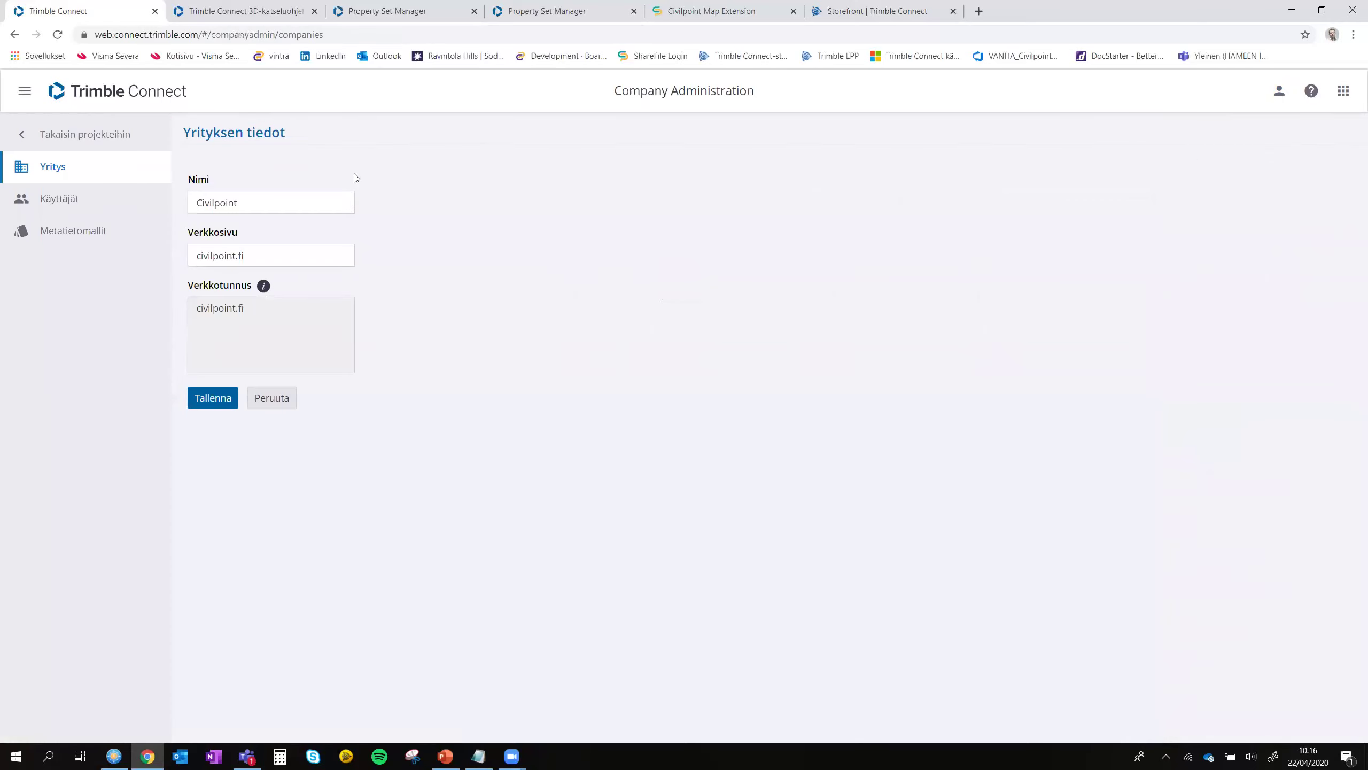
pyautogui.click(64, 237)
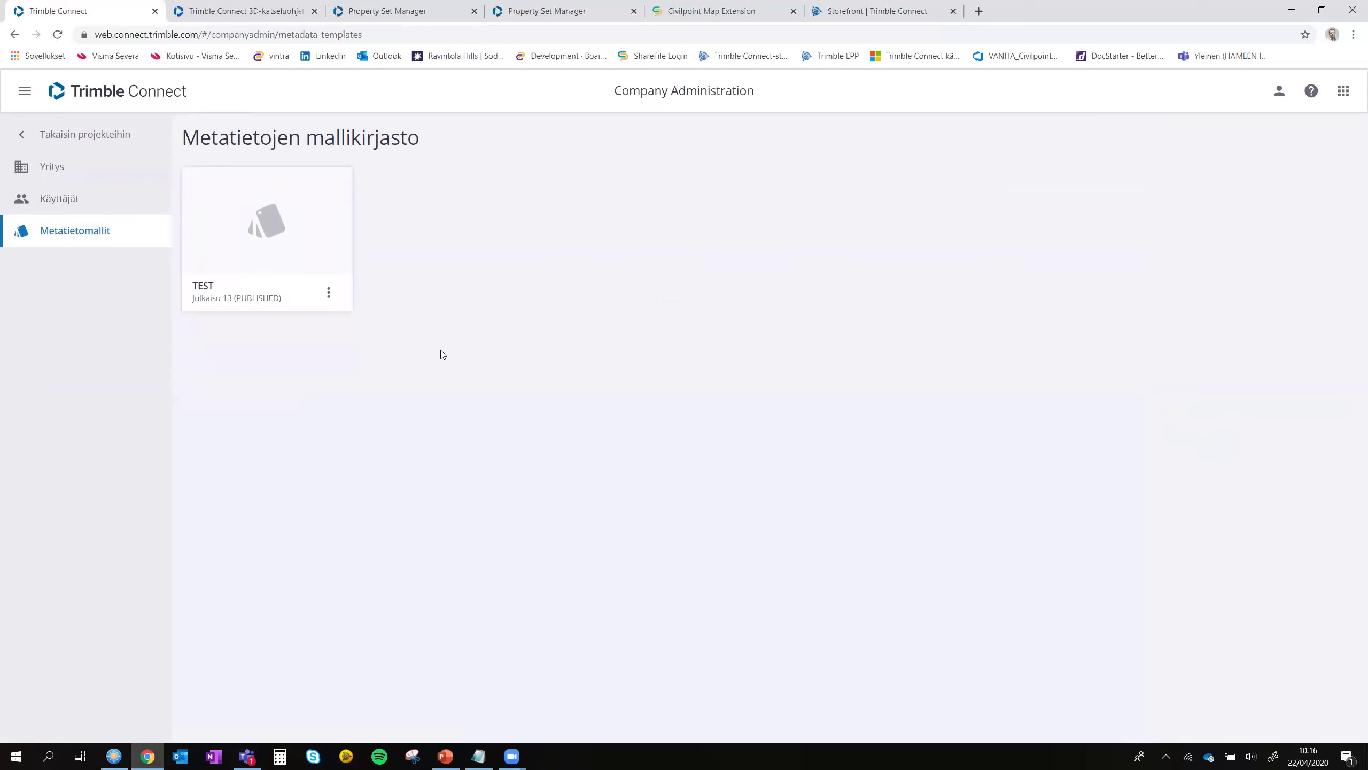
pyautogui.click(302, 254)
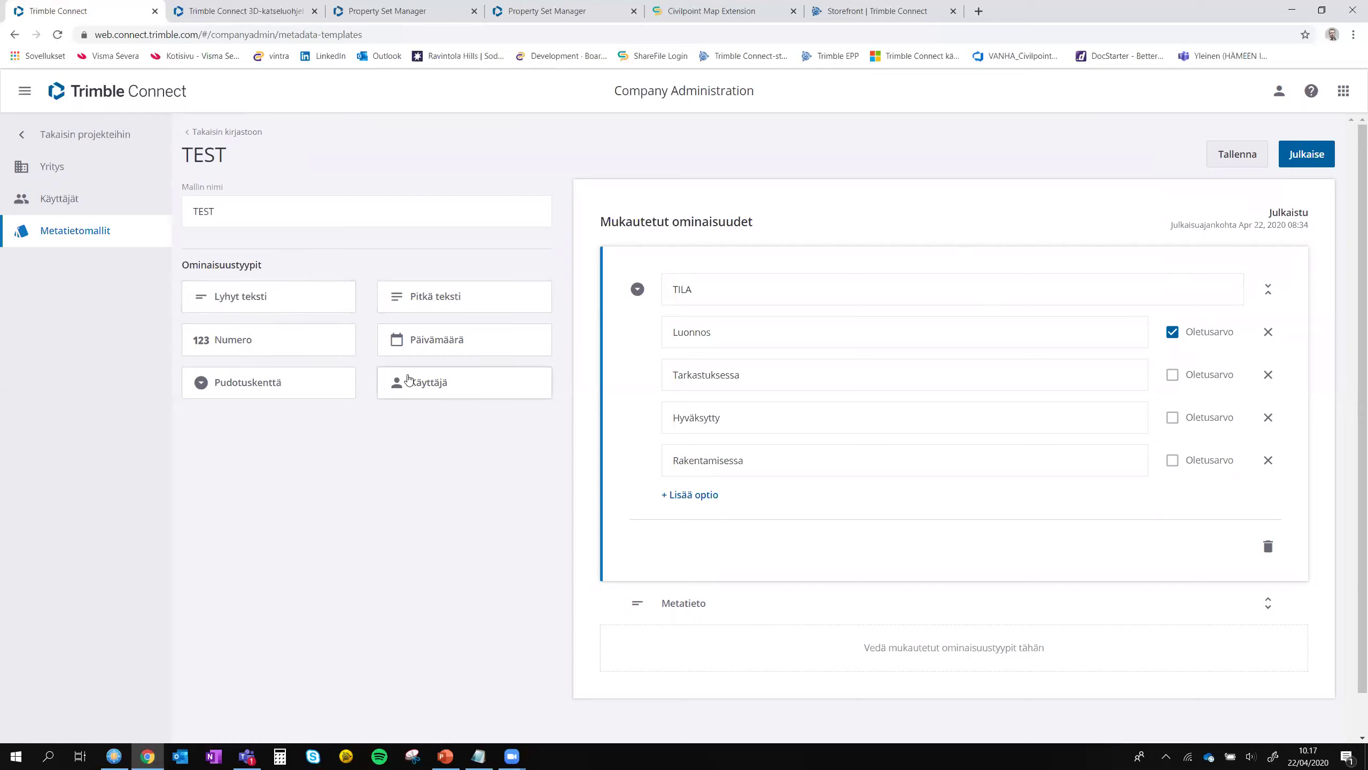
# Step: Add a dropdown property below Metatieto in the TEST template and title it Tila2
pyautogui.moveTo(264, 395); pyautogui.dragTo(921, 650)
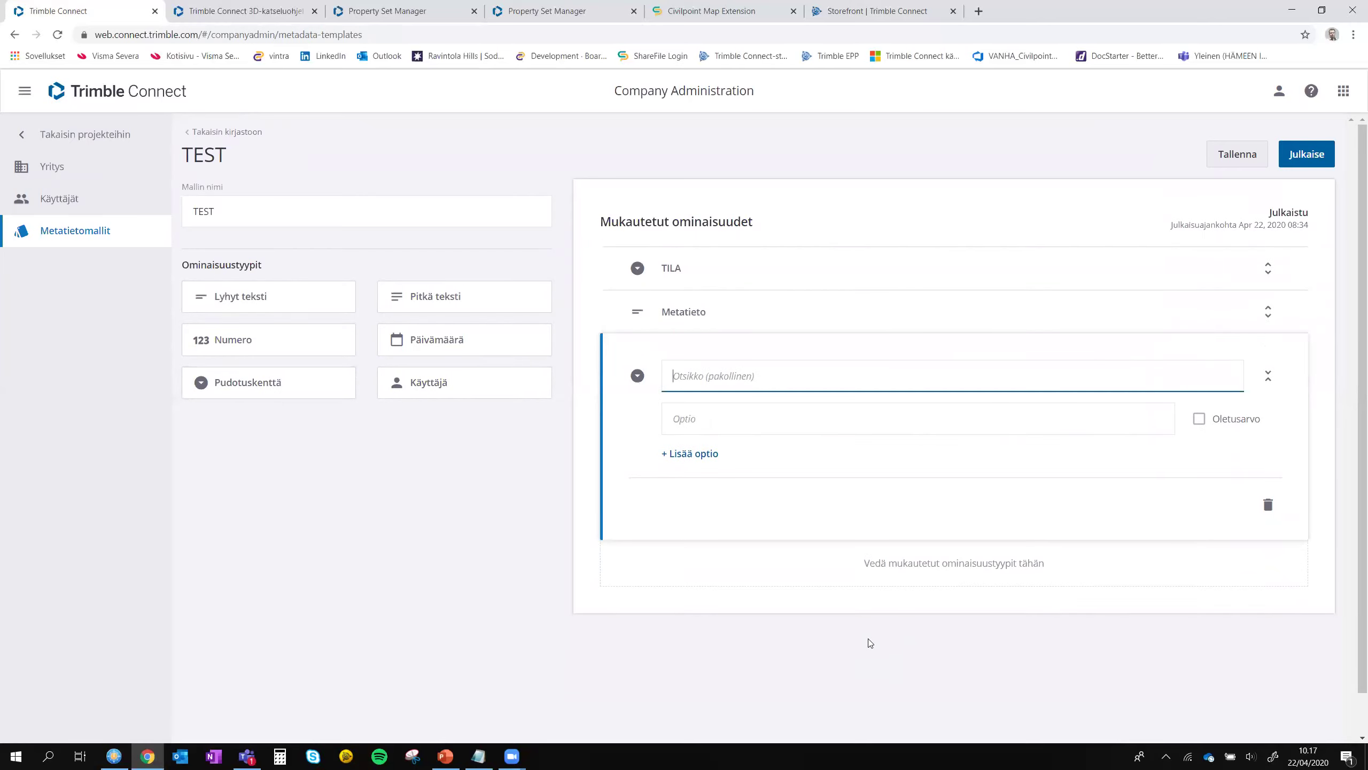
pyautogui.write('Tila')
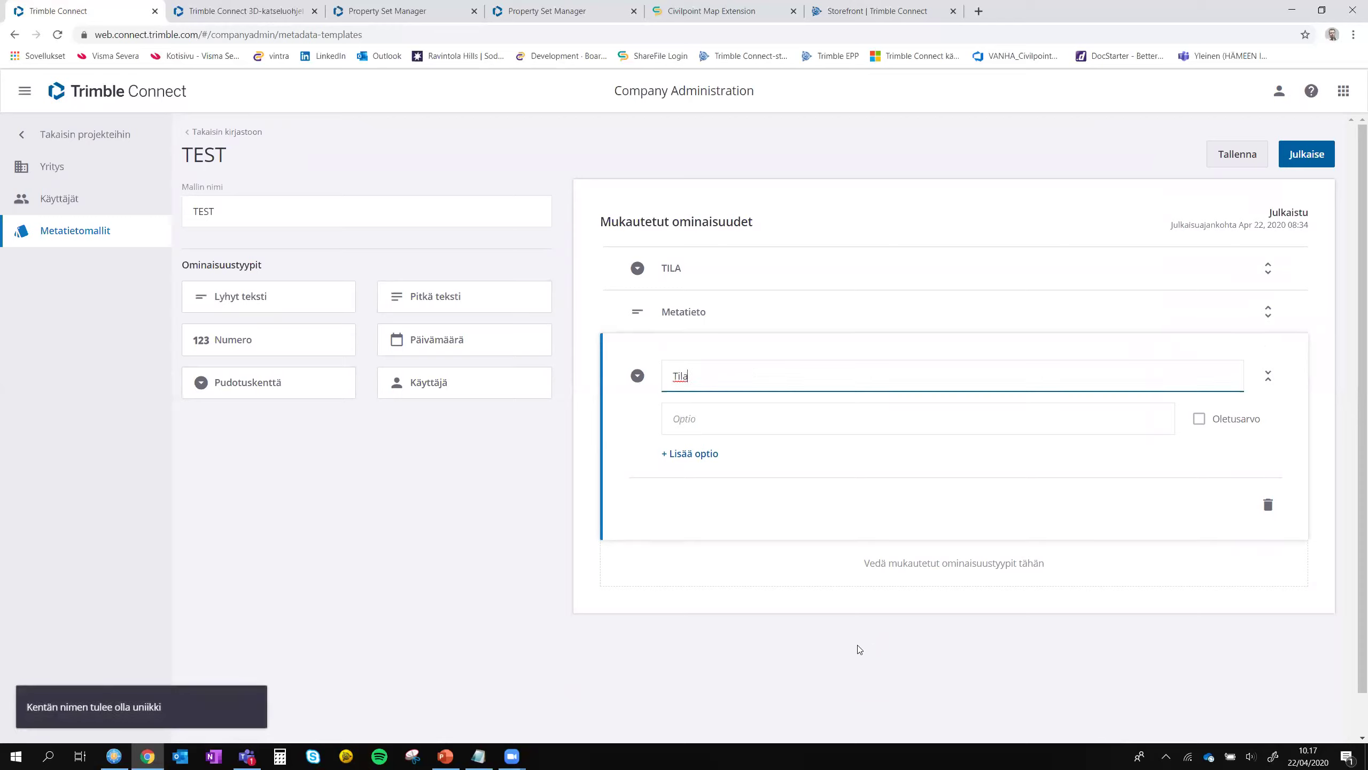
pyautogui.write('2')
pyautogui.click(793, 639)
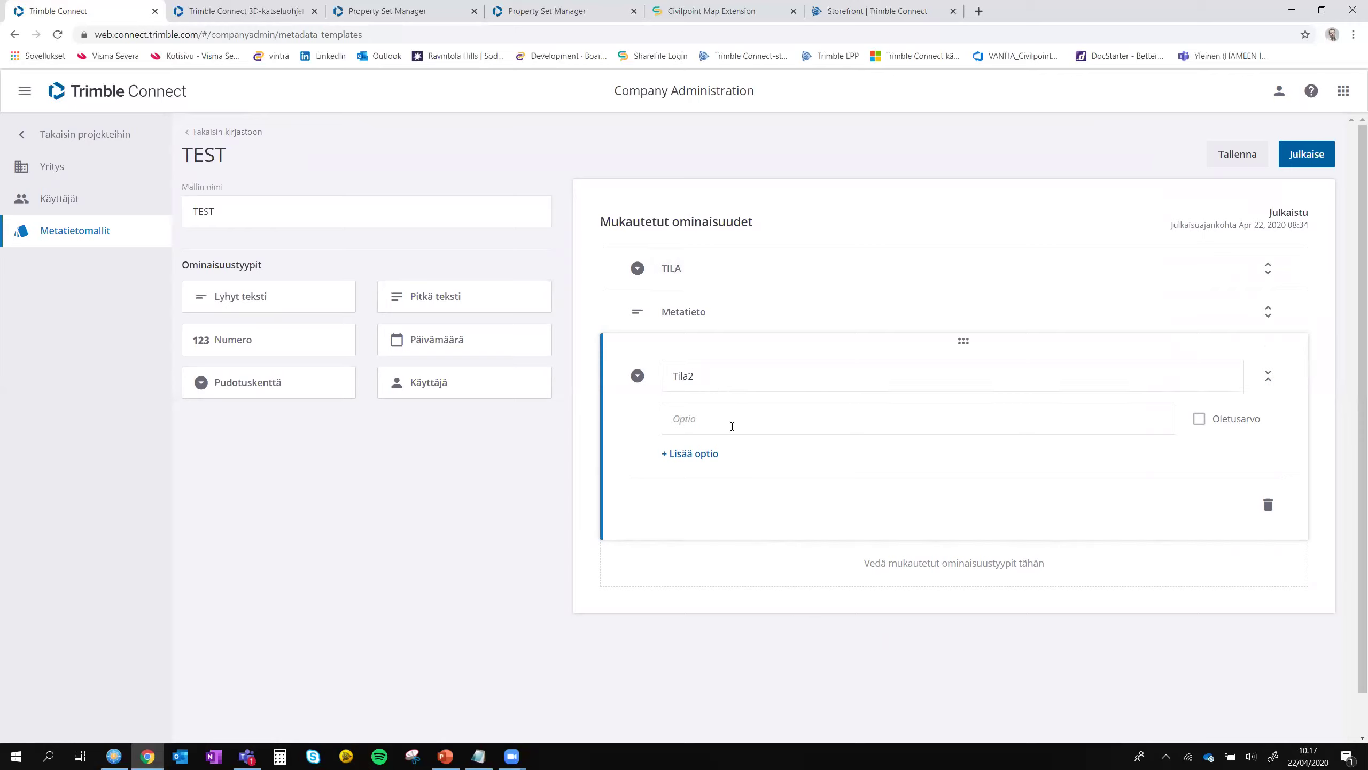
# Step: Give the Tila2 dropdown property three options: 1, 2 and 3
pyautogui.click(769, 414)
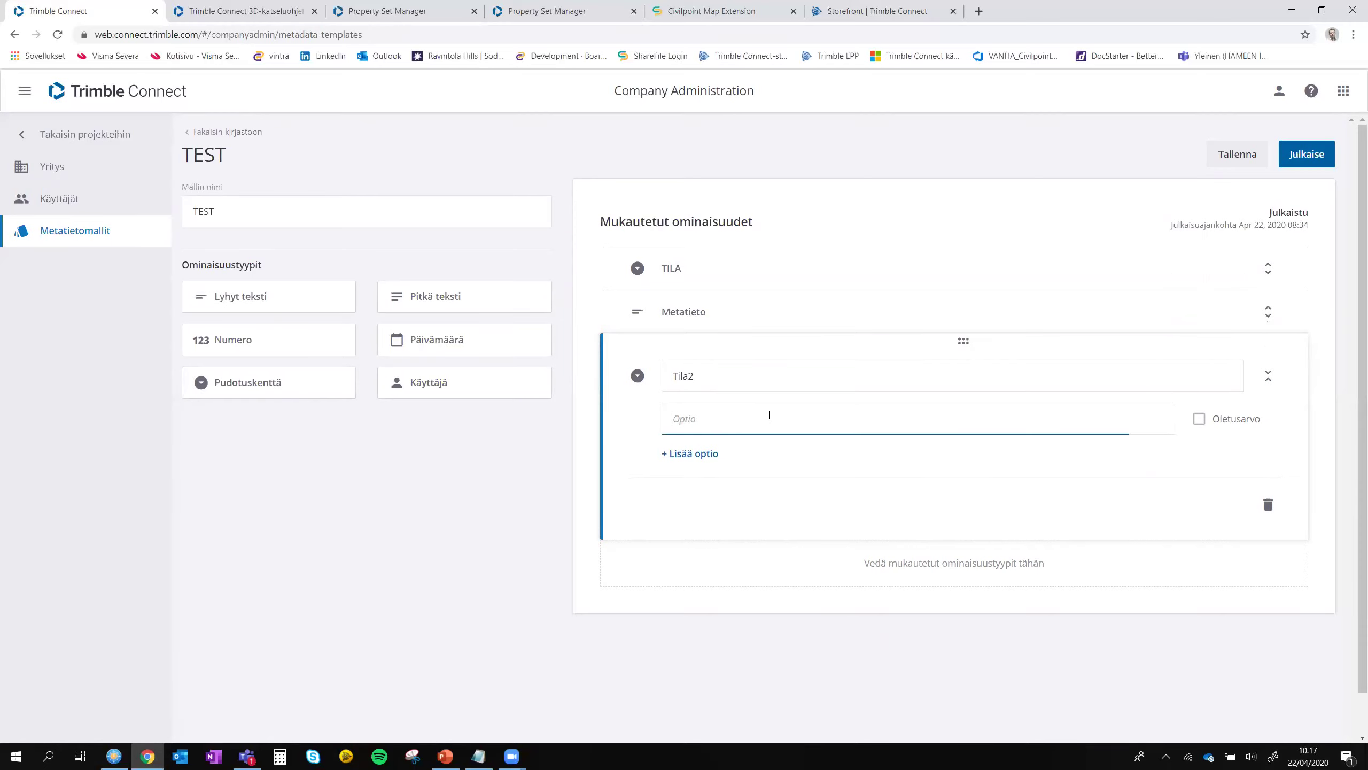
pyautogui.write('1')
pyautogui.click(700, 454)
pyautogui.write('2')
pyautogui.click(703, 496)
pyautogui.write('3')
# Step: Save and publish the updated TEST metadata template
pyautogui.click(716, 683)
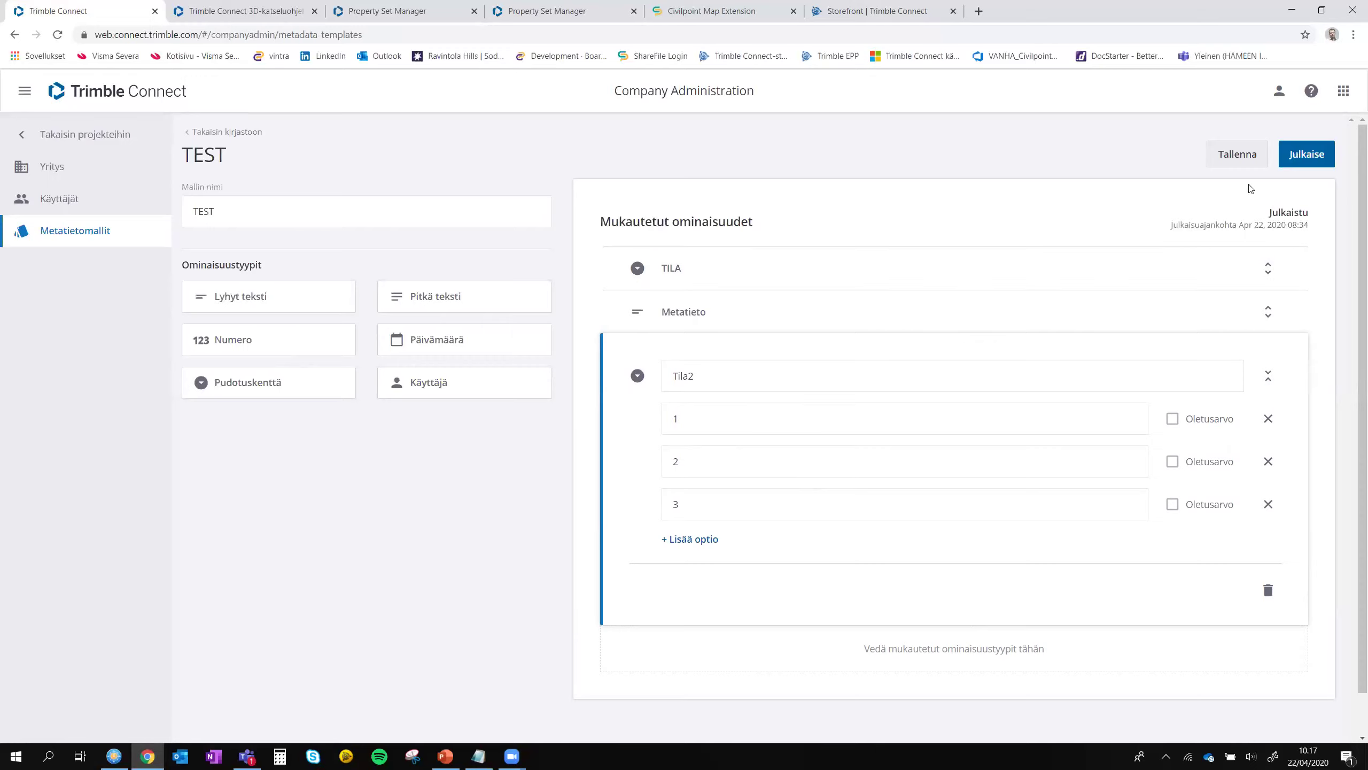
pyautogui.click(1239, 156)
pyautogui.click(1316, 160)
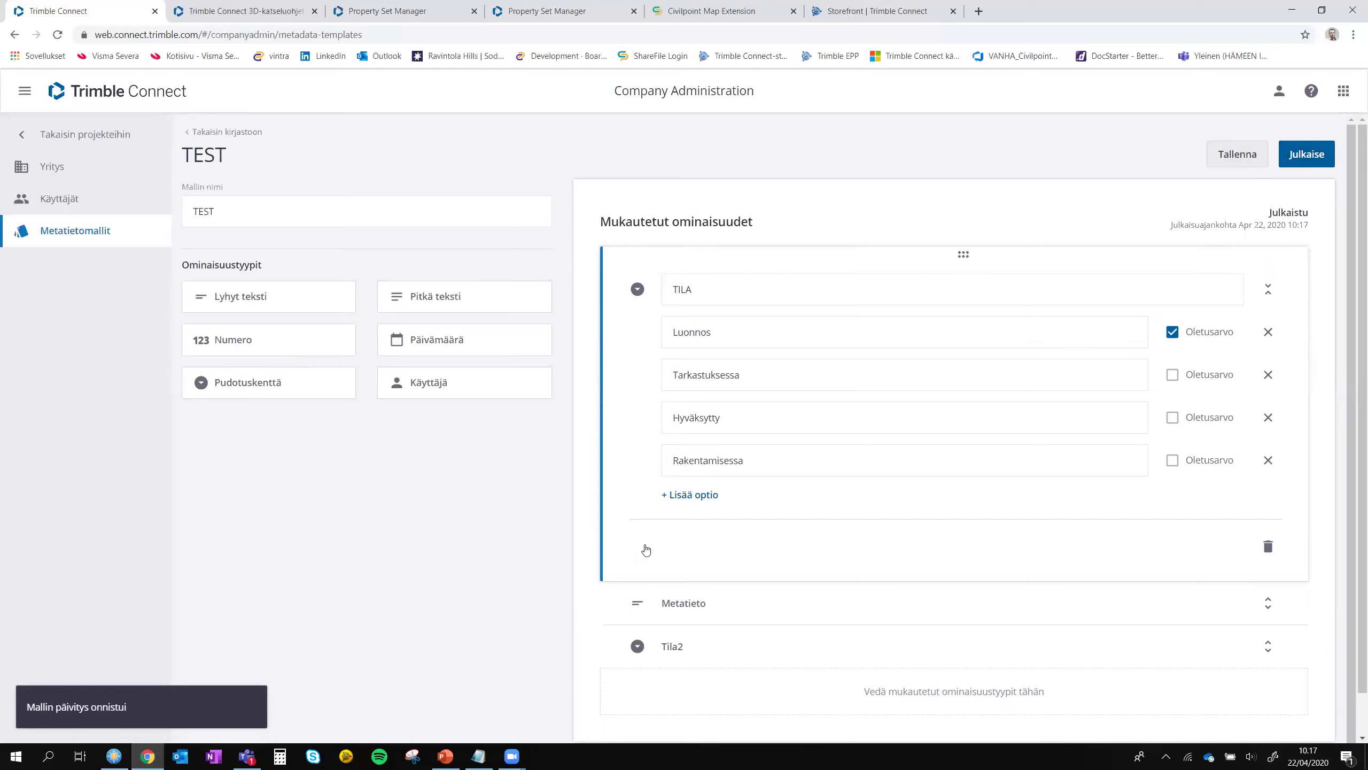
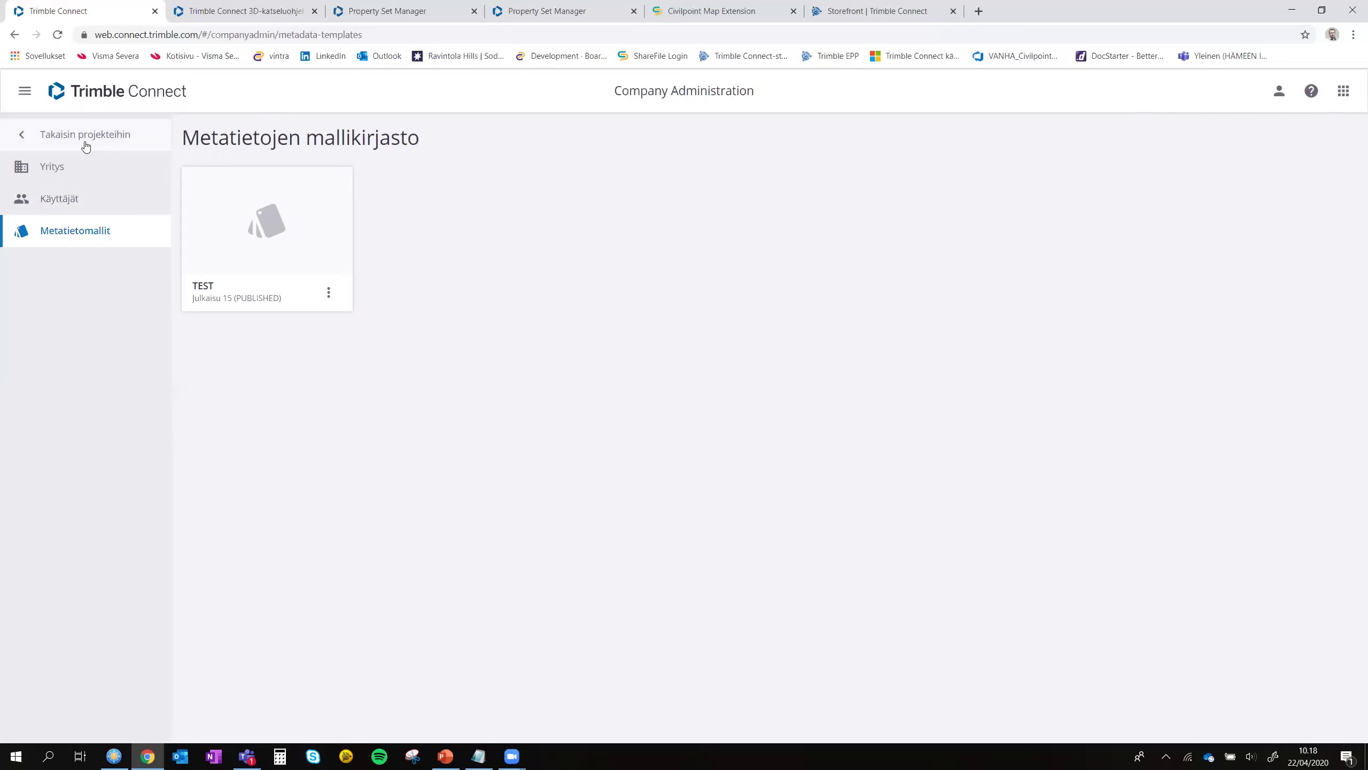
# Step: Return to the project list and open the 01_Väyläpinnat folder in the Business Premium demo project
pyautogui.click(84, 143)
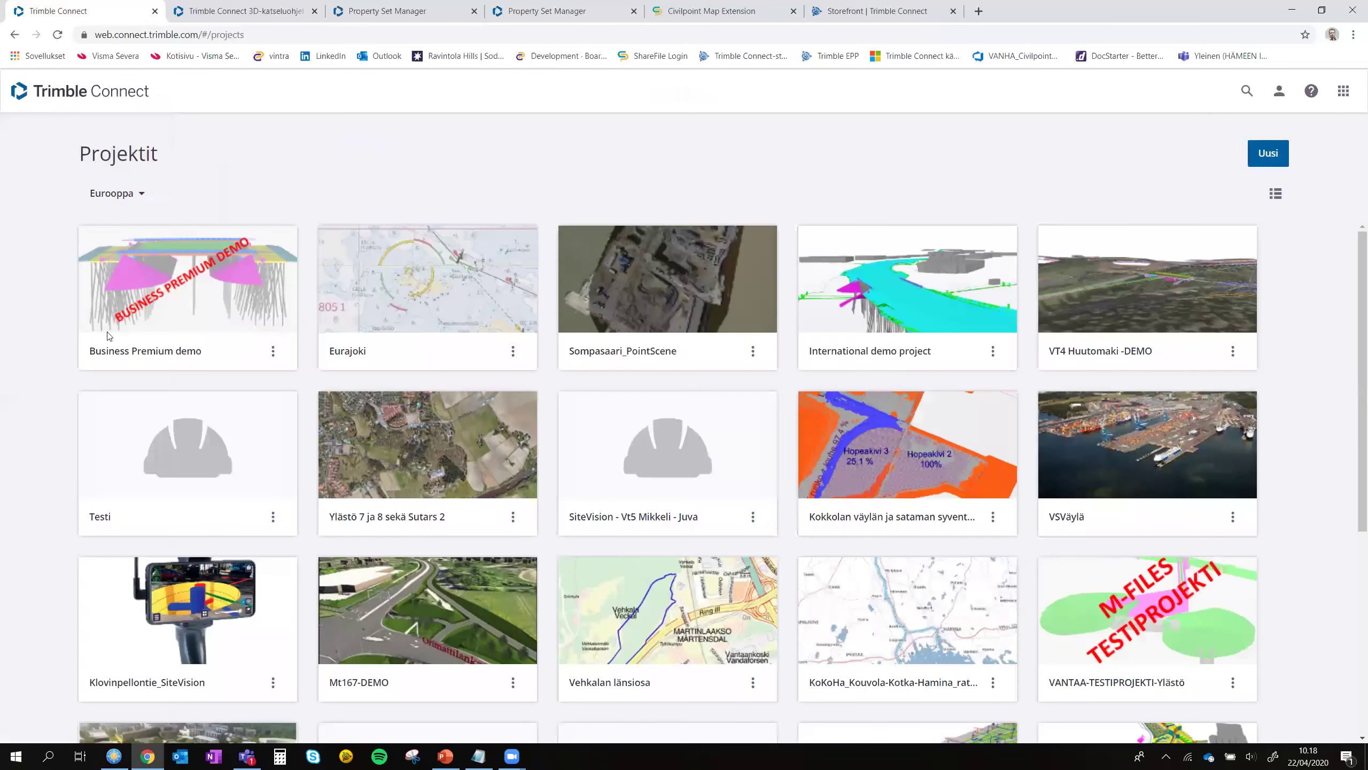
pyautogui.click(189, 284)
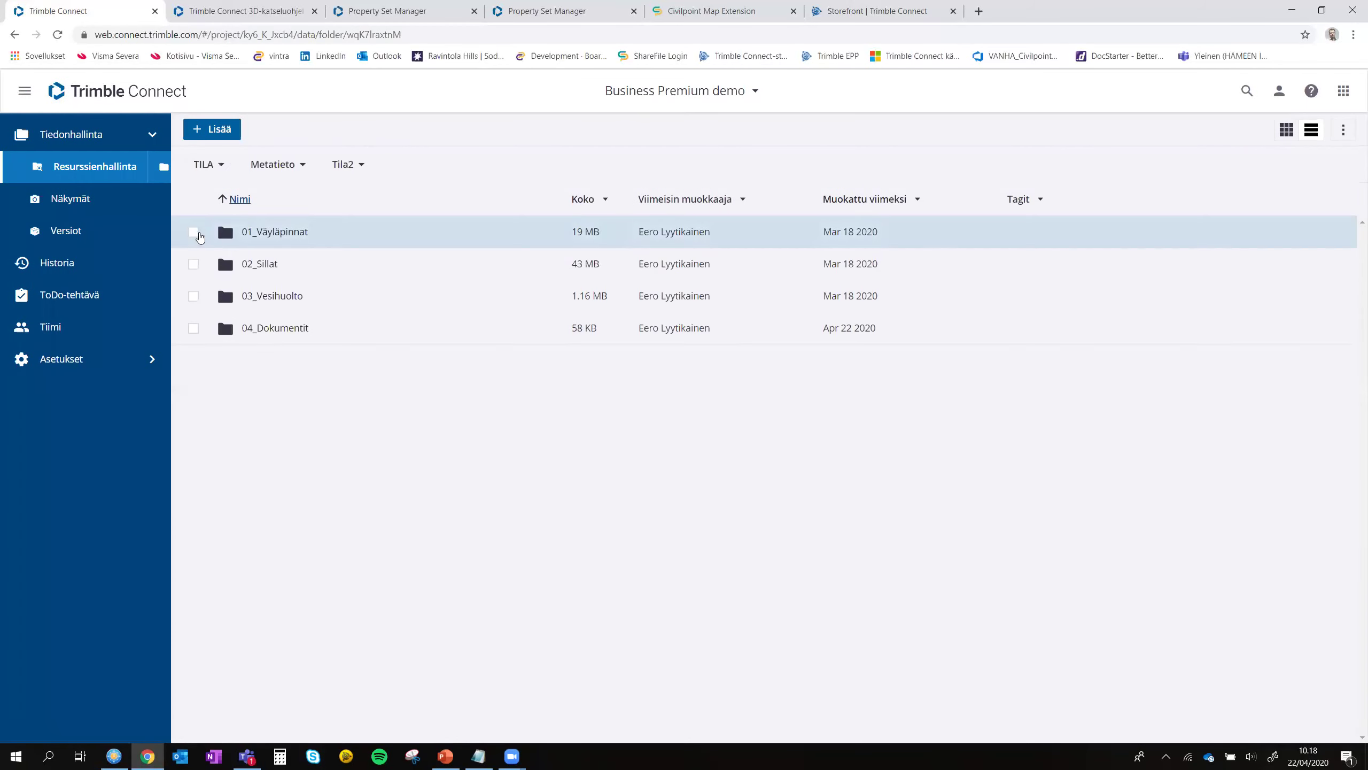
pyautogui.click(268, 232)
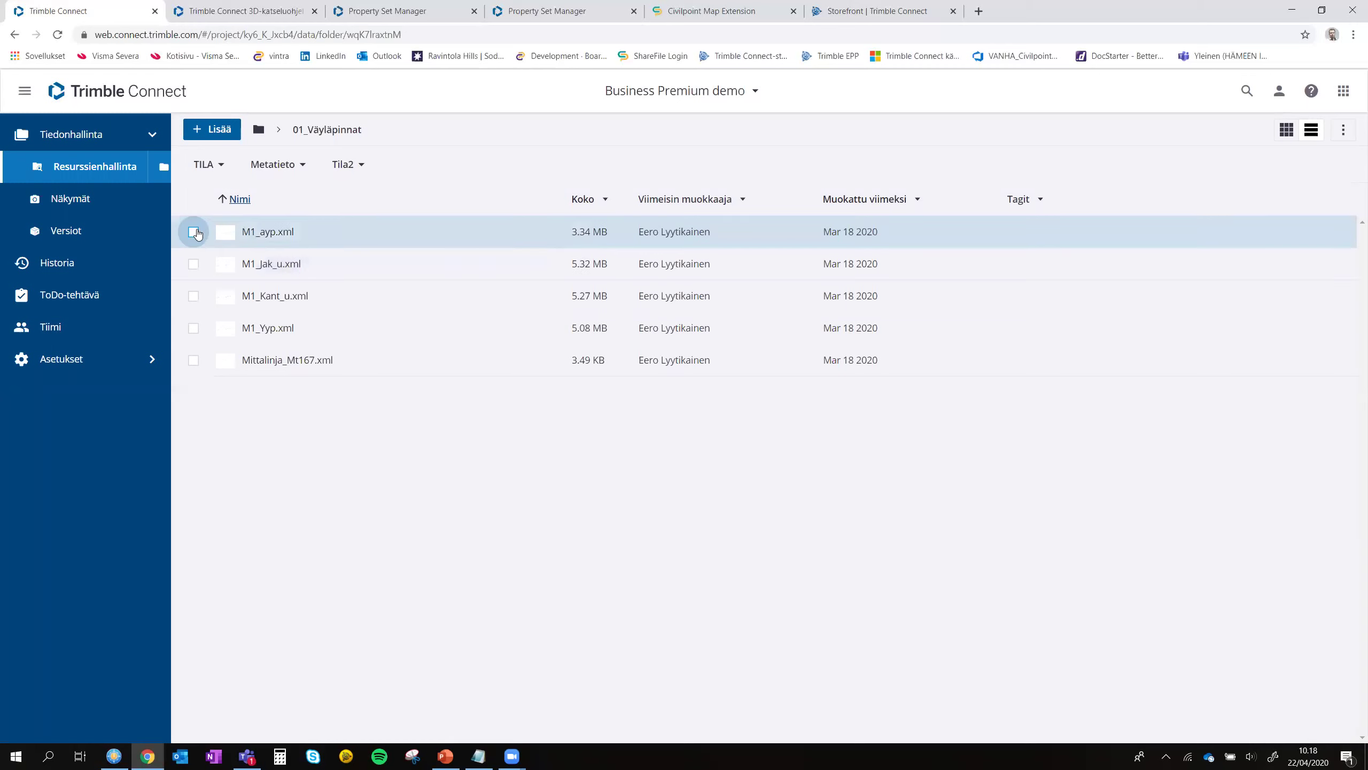
# Step: Select M1_ayp.xml and set its Tila2 property to 1 in the file details
pyautogui.click(193, 232)
pyautogui.scroll(-1, 1330, 620)
pyautogui.scroll(-1, 1331, 620)
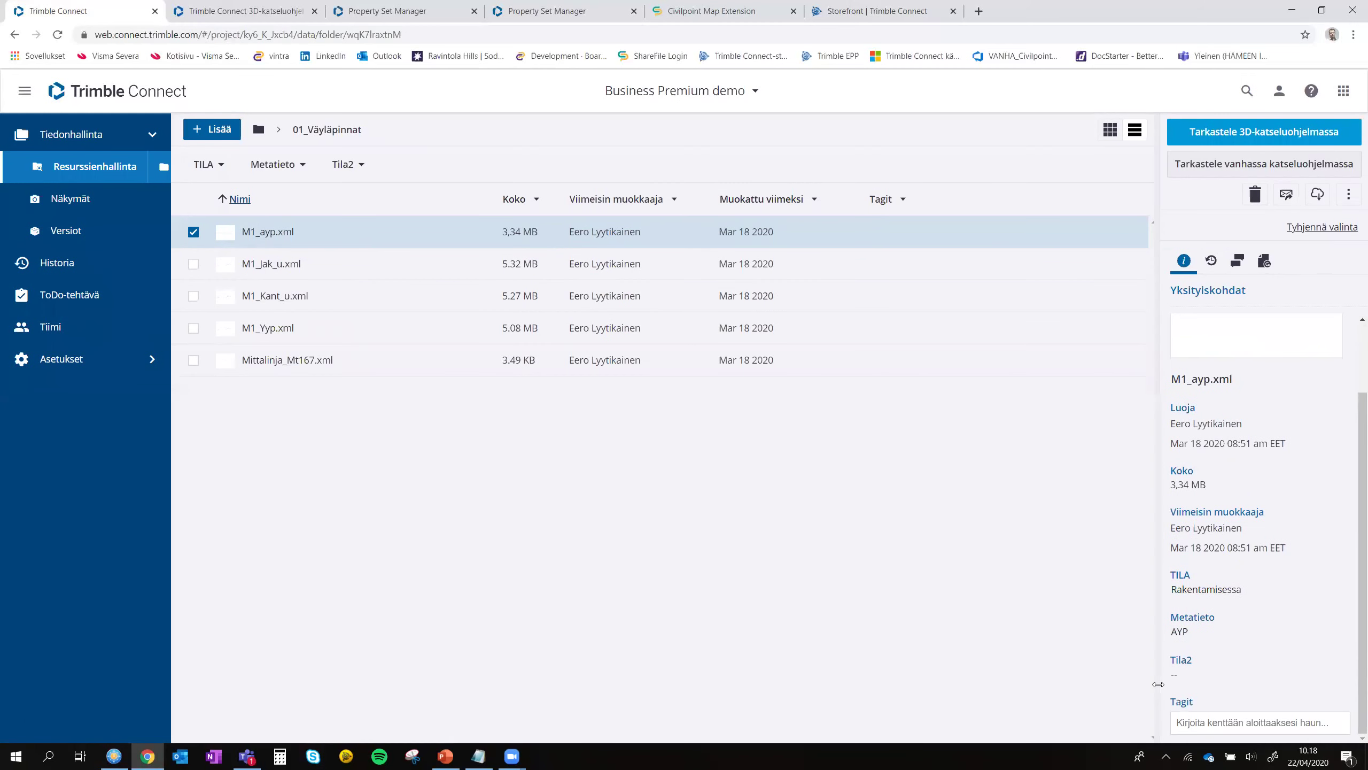
pyautogui.click(1182, 681)
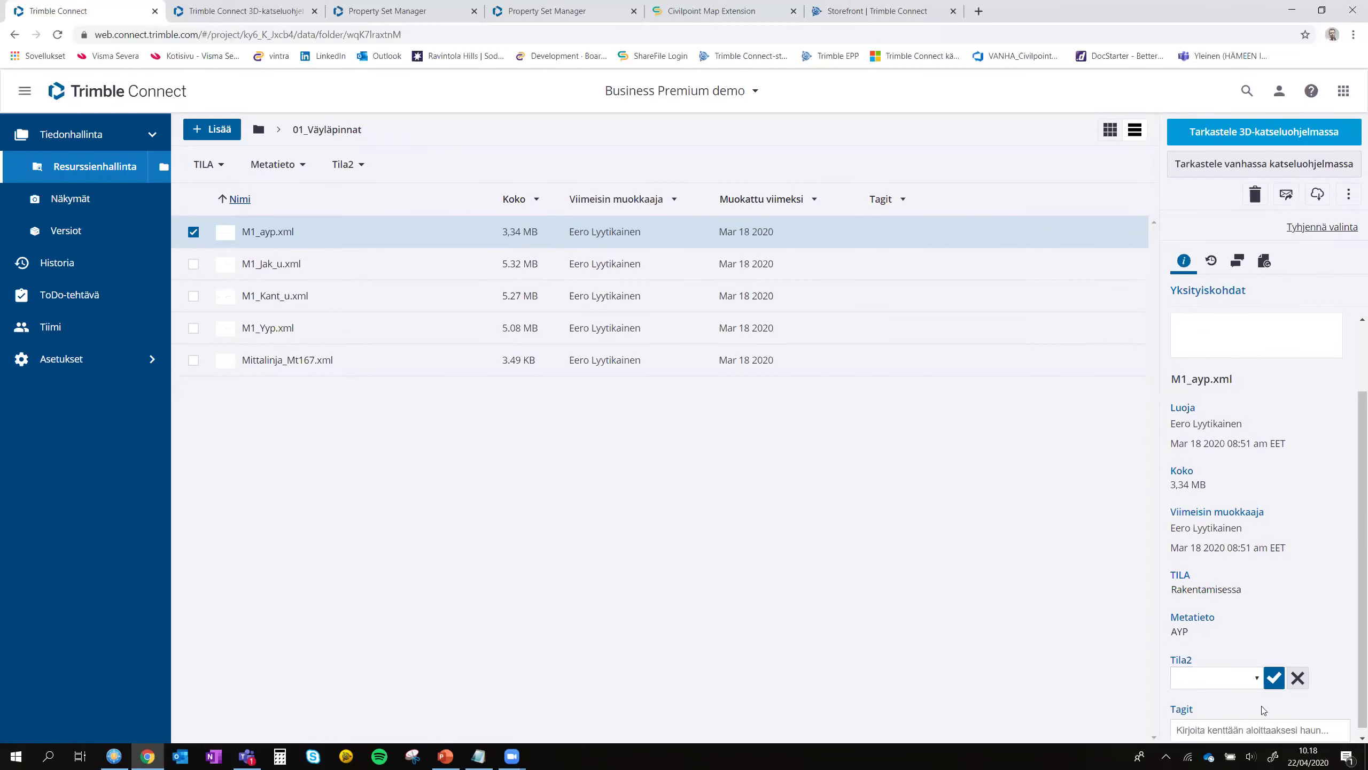
pyautogui.click(1245, 678)
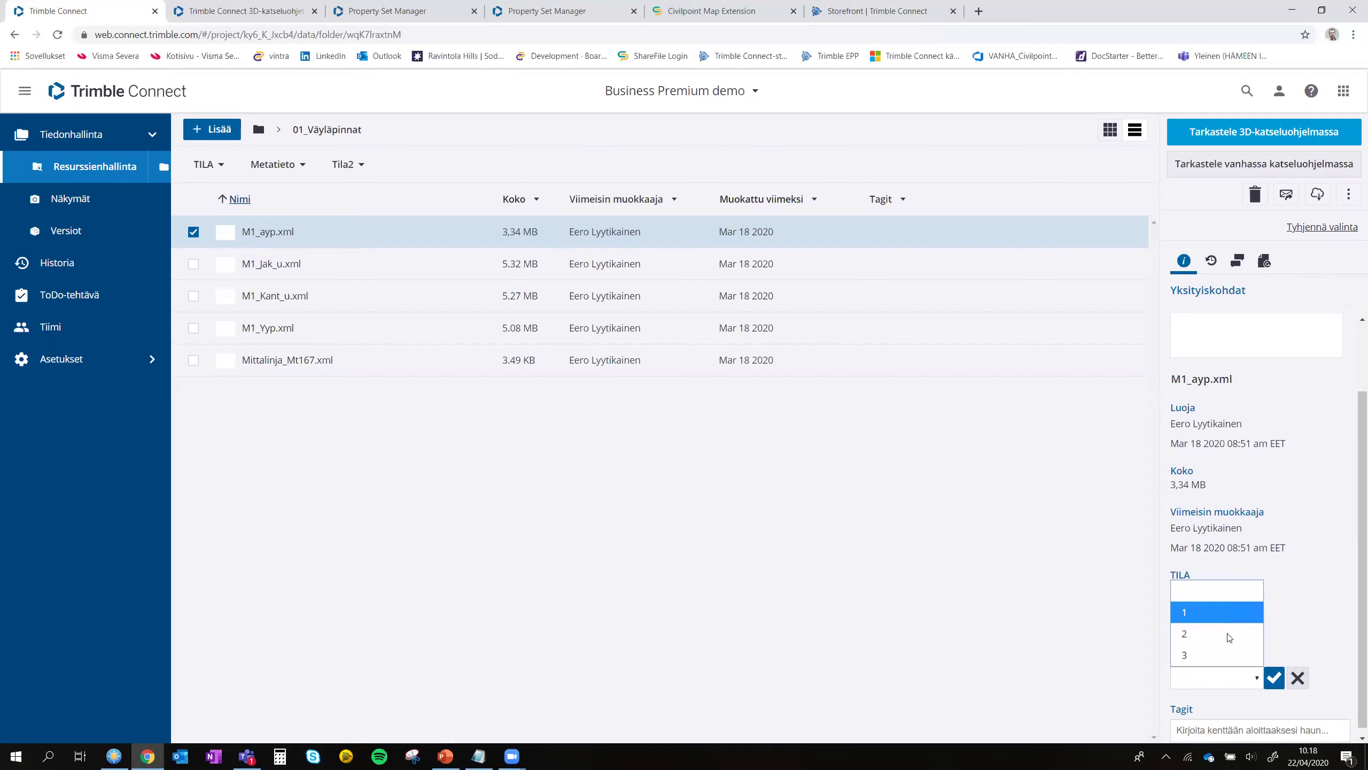
pyautogui.click(1214, 617)
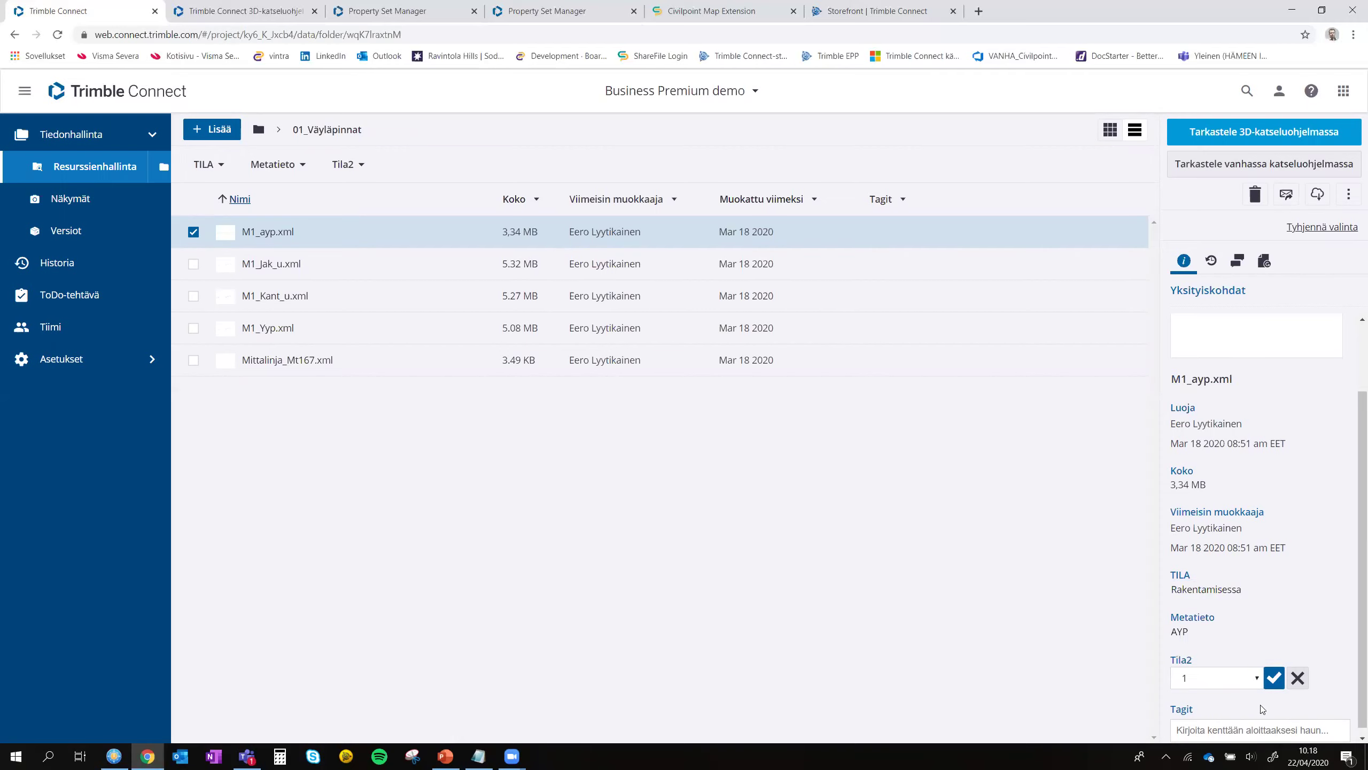
pyautogui.click(1274, 678)
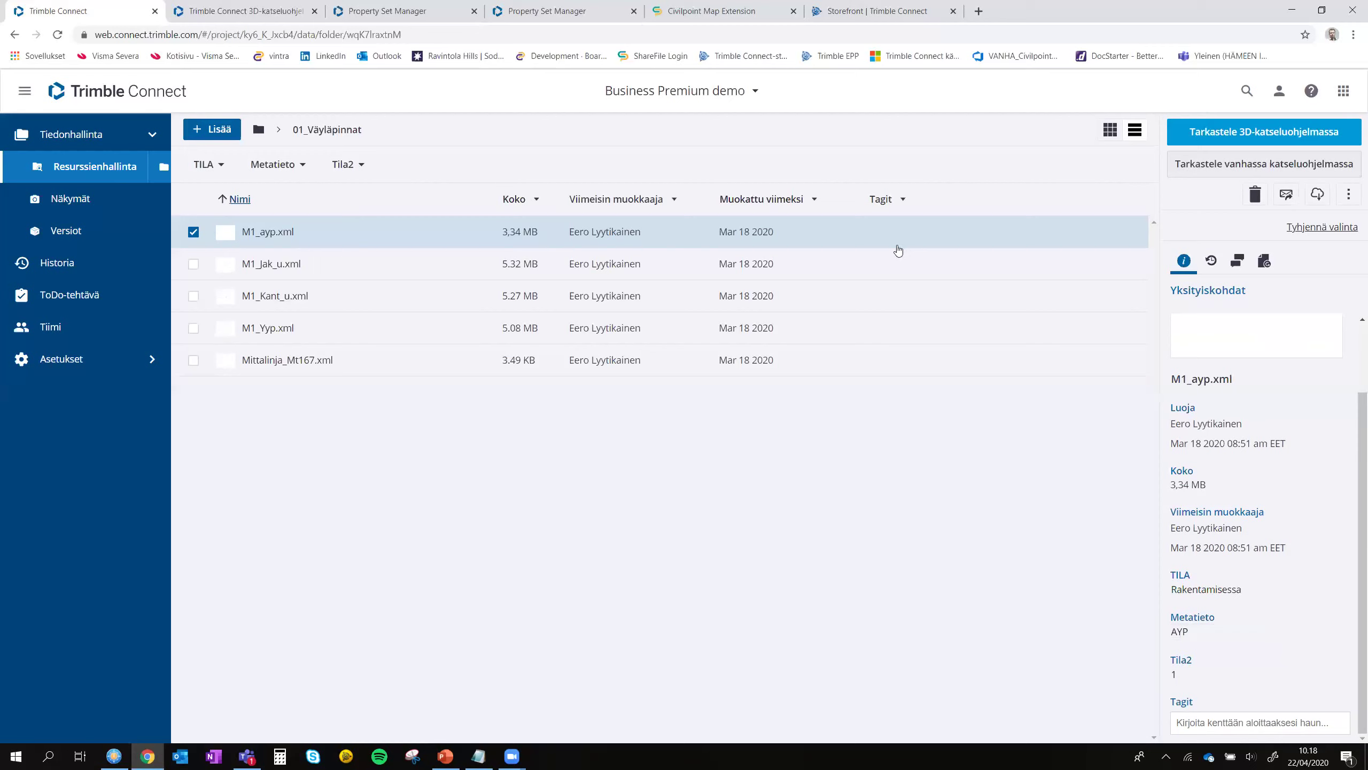
# Step: Show the TILA column instead of Tagit in the file list, trying the switch back to Tagit once
pyautogui.click(903, 200)
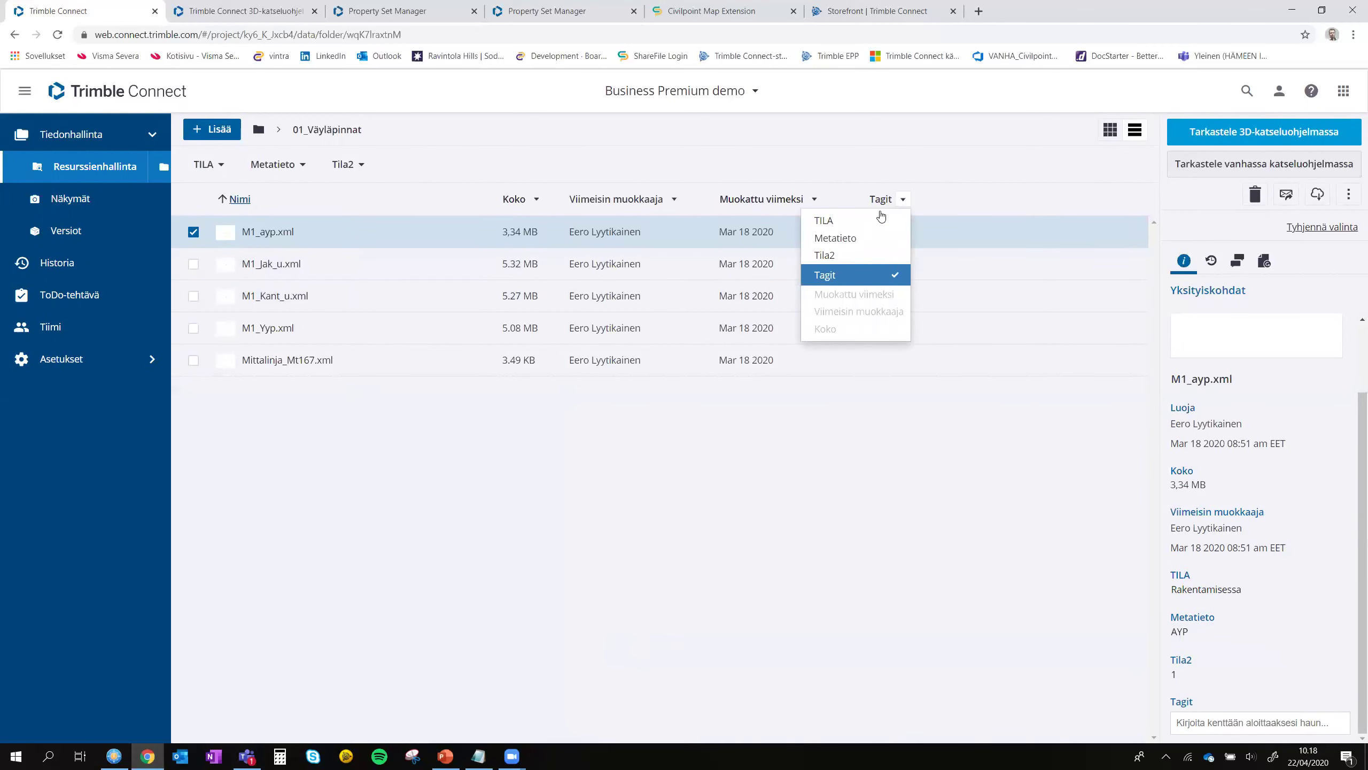
pyautogui.click(864, 221)
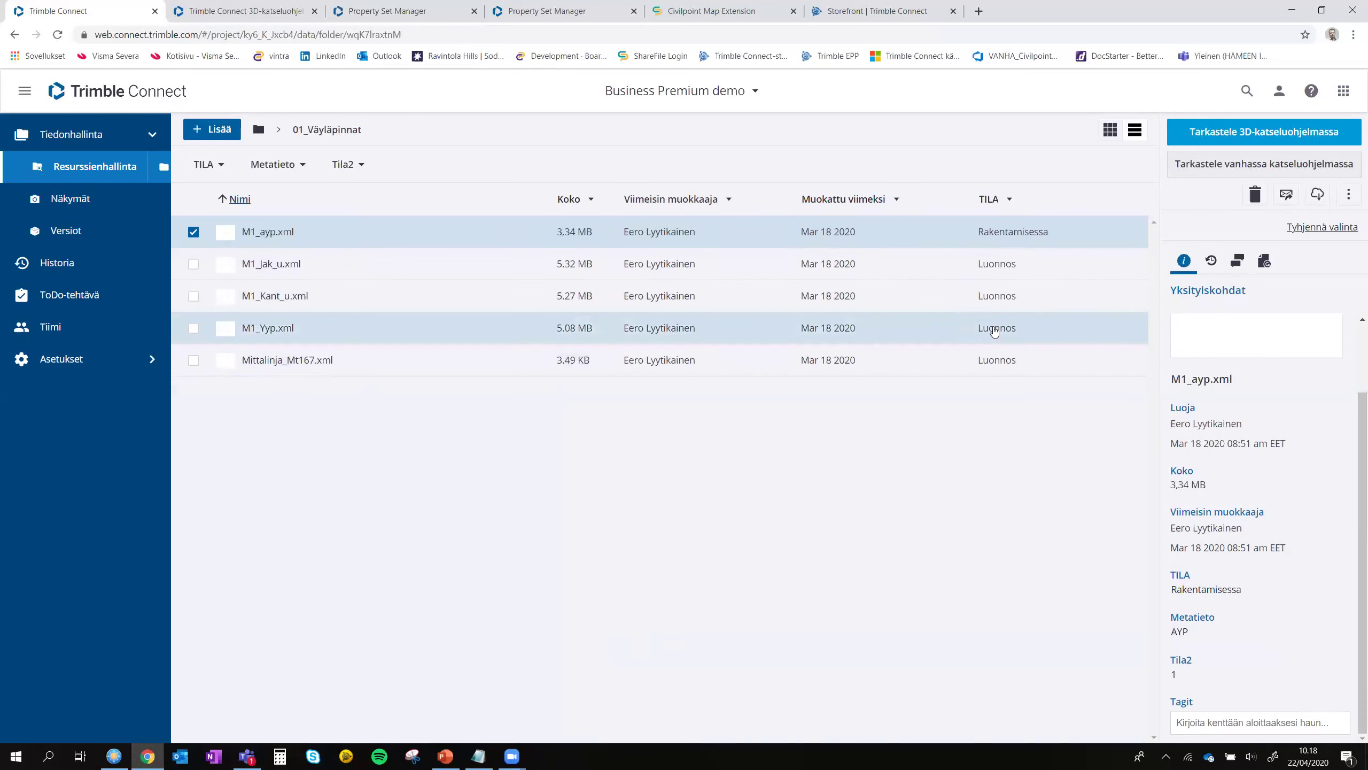
pyautogui.click(1009, 199)
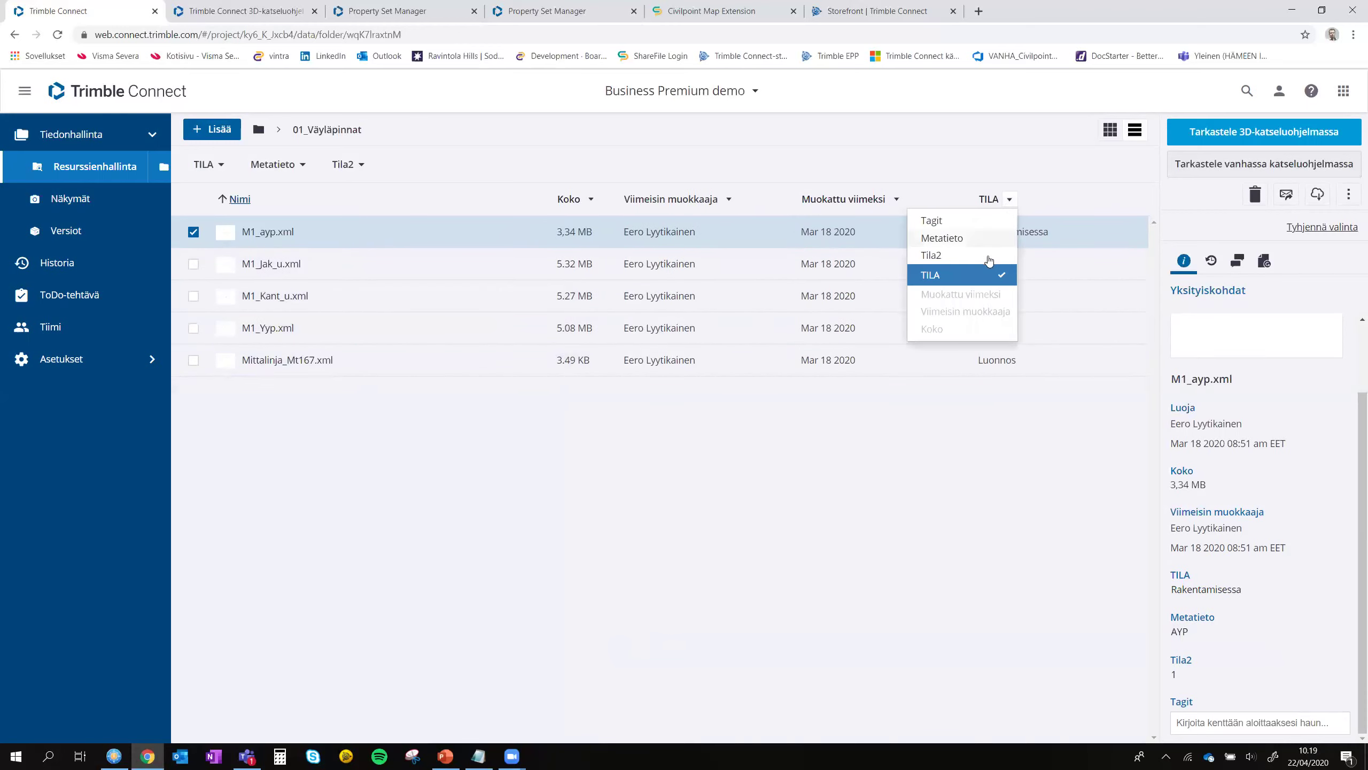
pyautogui.click(962, 222)
pyautogui.click(903, 199)
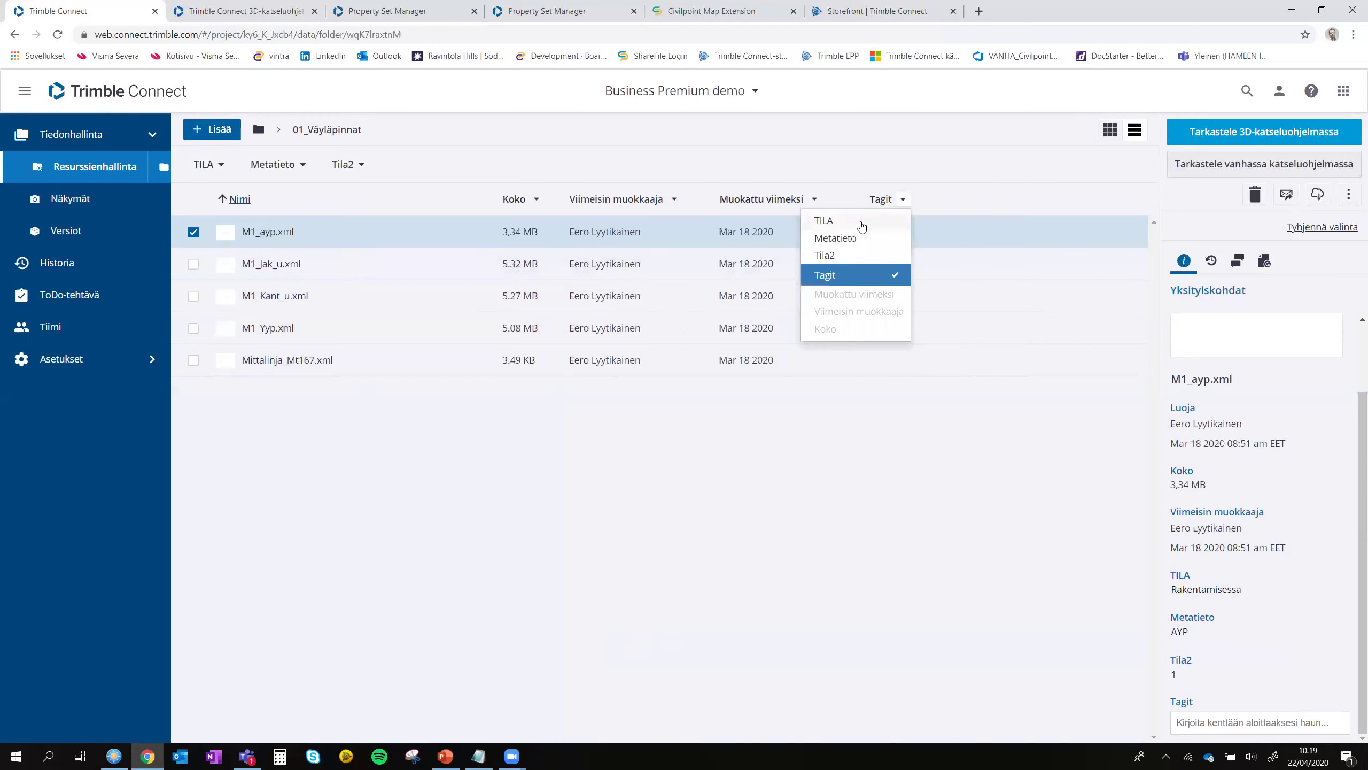
pyautogui.click(862, 221)
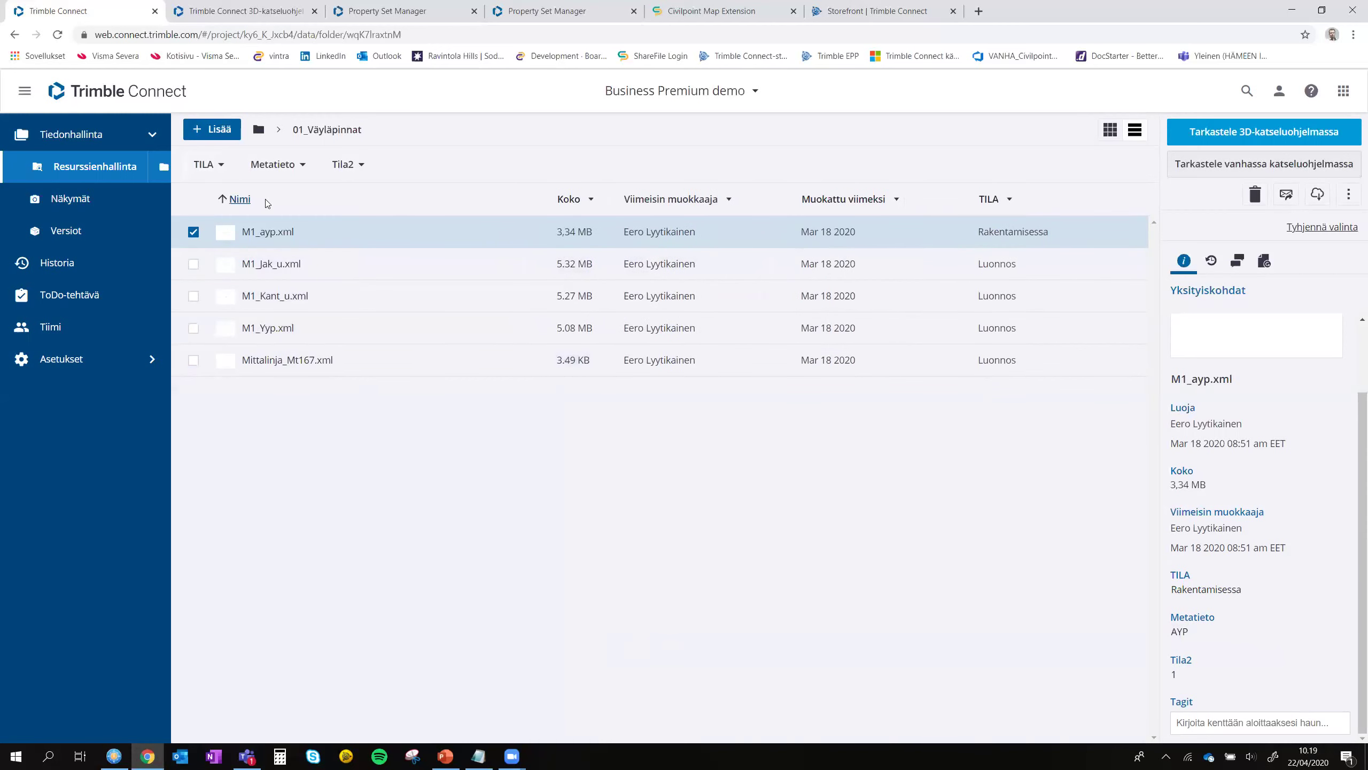
# Step: Look at the Metatieto and Tila2 filters above the file list
pyautogui.click(299, 168)
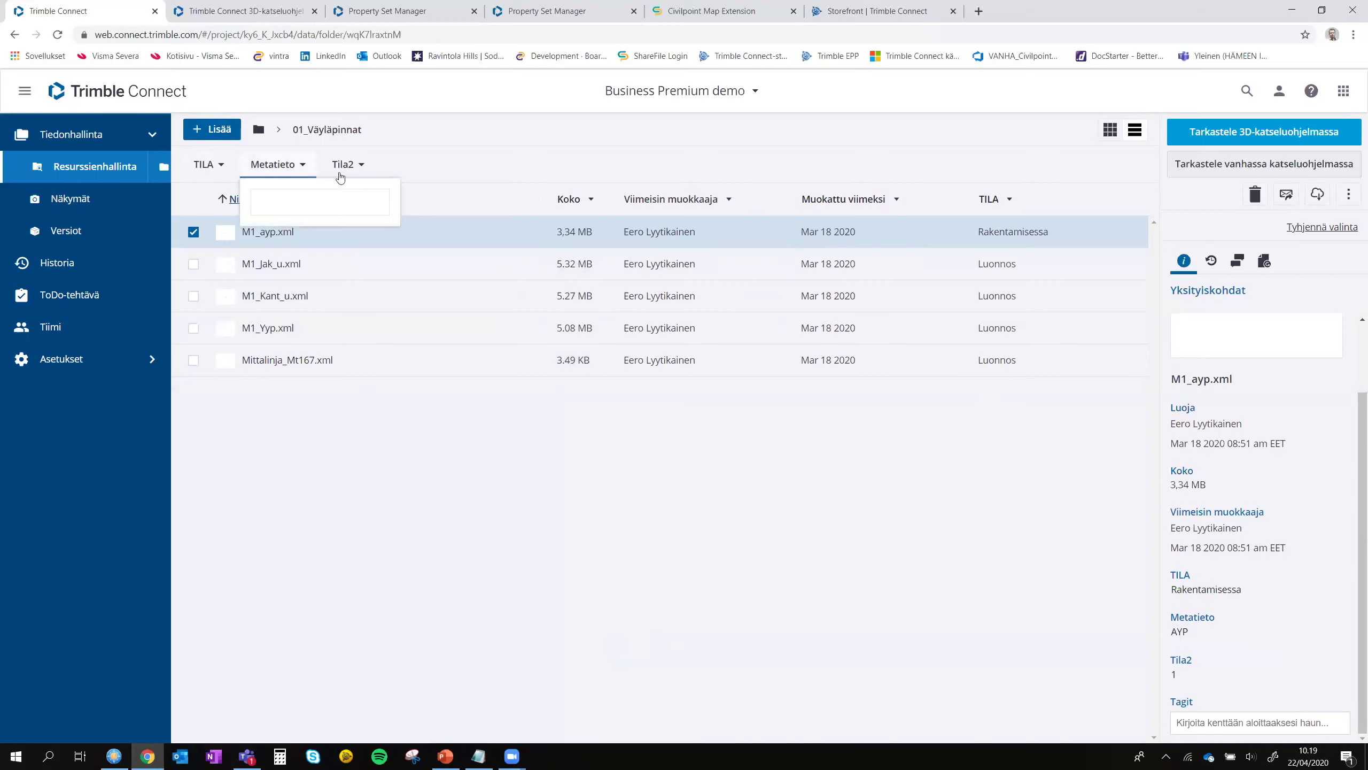
pyautogui.click(363, 168)
pyautogui.click(364, 168)
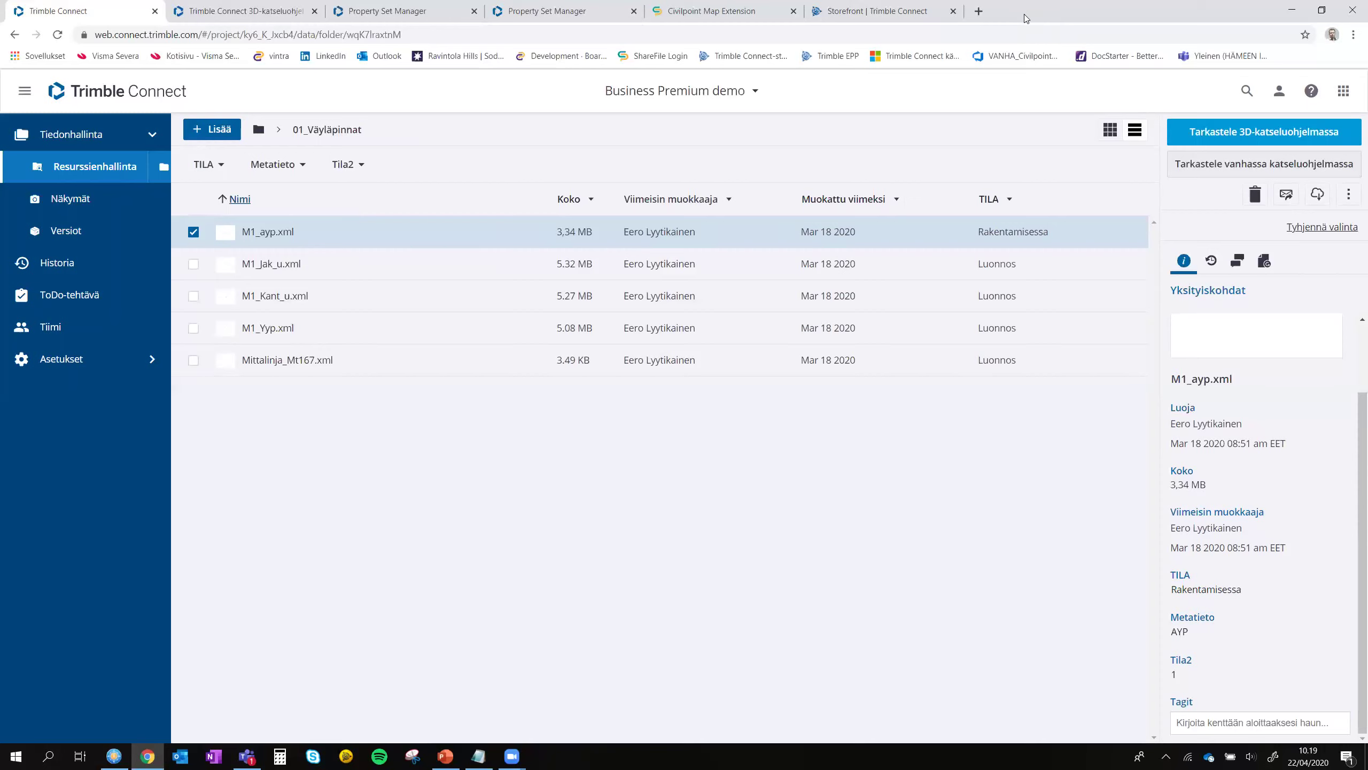
# Step: Switch to the Civilpoint Map Extension, restore the browser to full screen, and open the map display settings
pyautogui.moveTo(1026, 19); pyautogui.dragTo(944, 110)
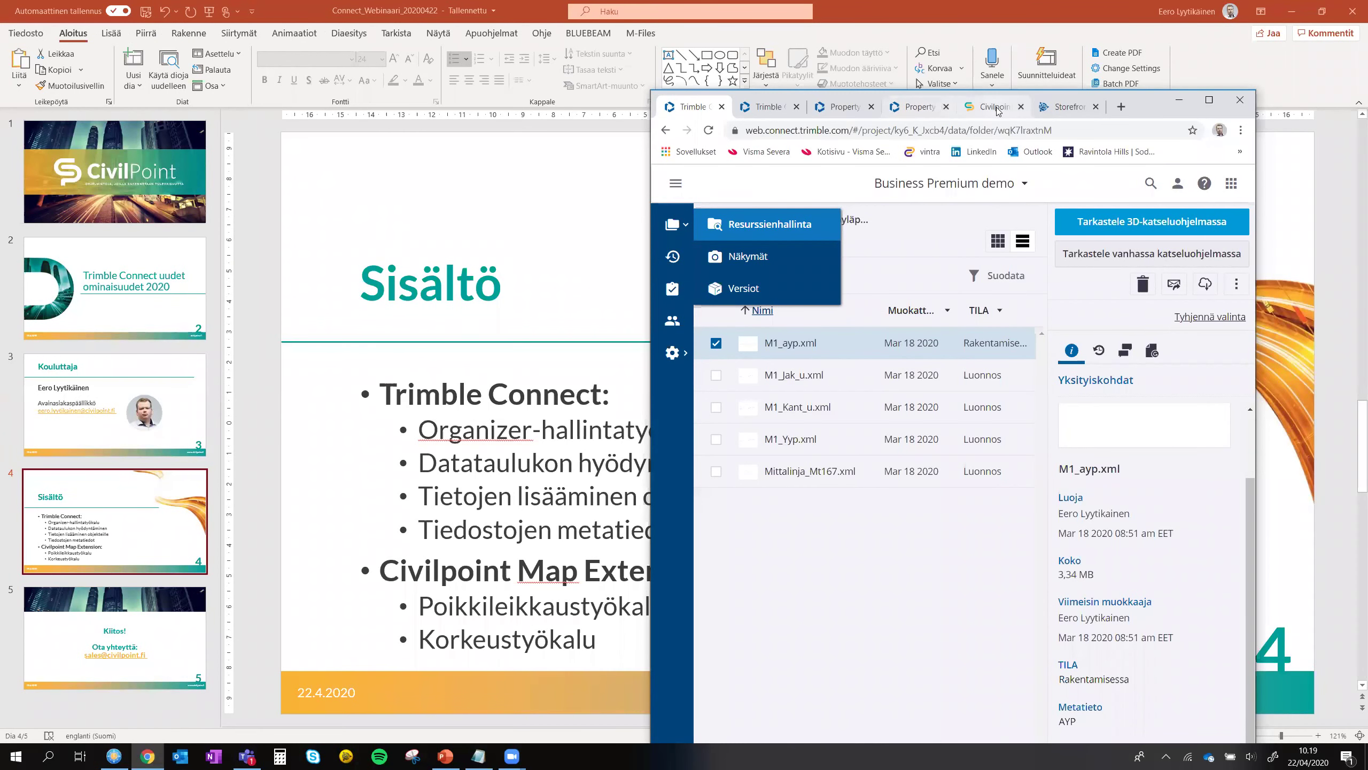
pyautogui.doubleClick(997, 111)
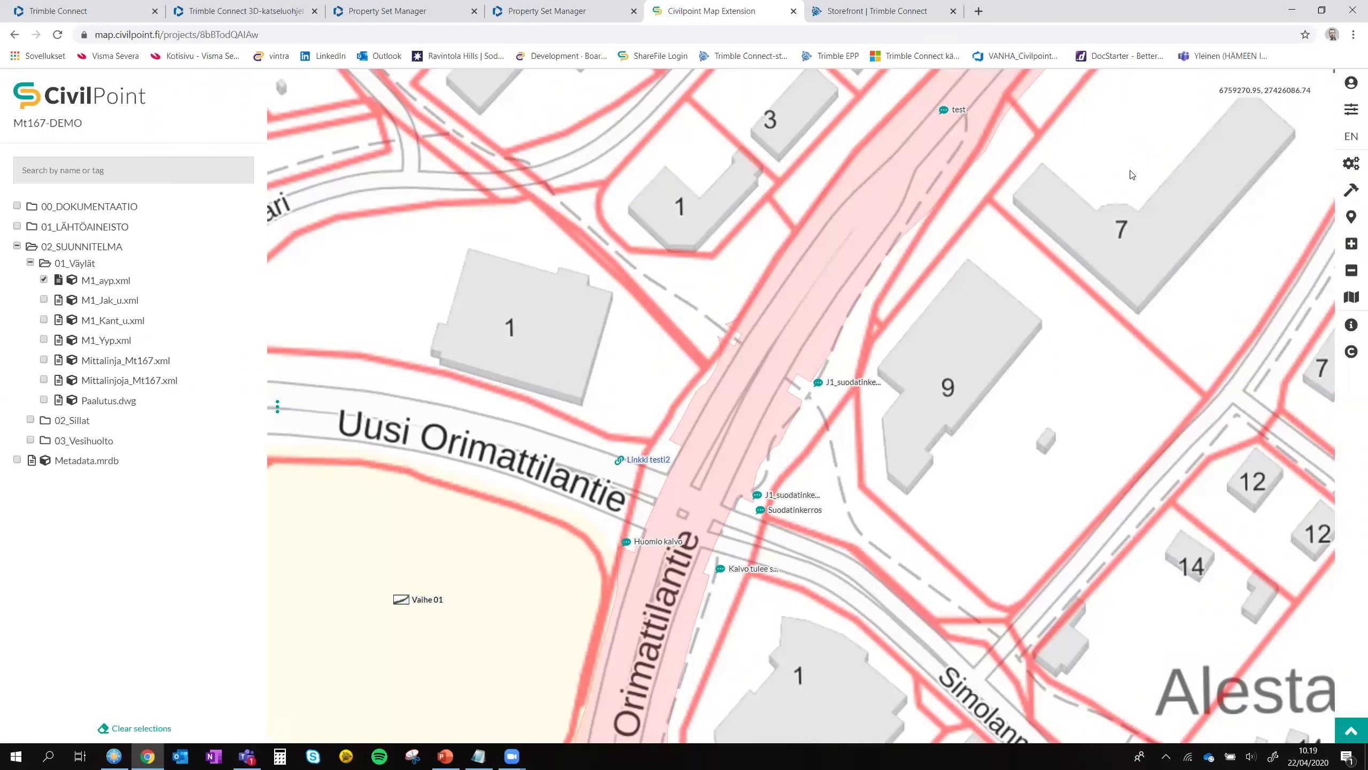
pyautogui.click(1350, 165)
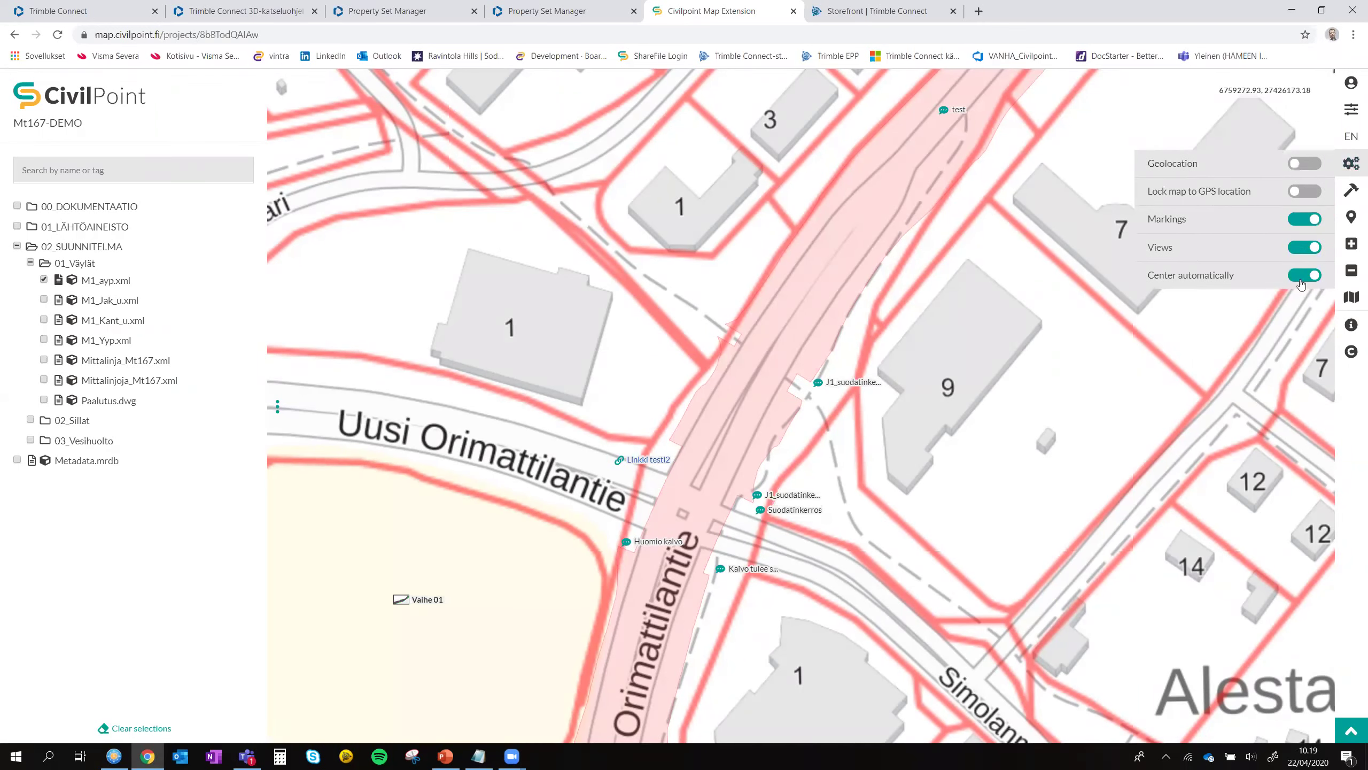
# Step: Display M1_Jak_u.xml, M1_Kant_u.xml, M1_Yyp.xml and the 03_Vesihuolto folder on the map along with M1_ayp.xml
pyautogui.click(44, 299)
pyautogui.click(44, 320)
pyautogui.click(44, 339)
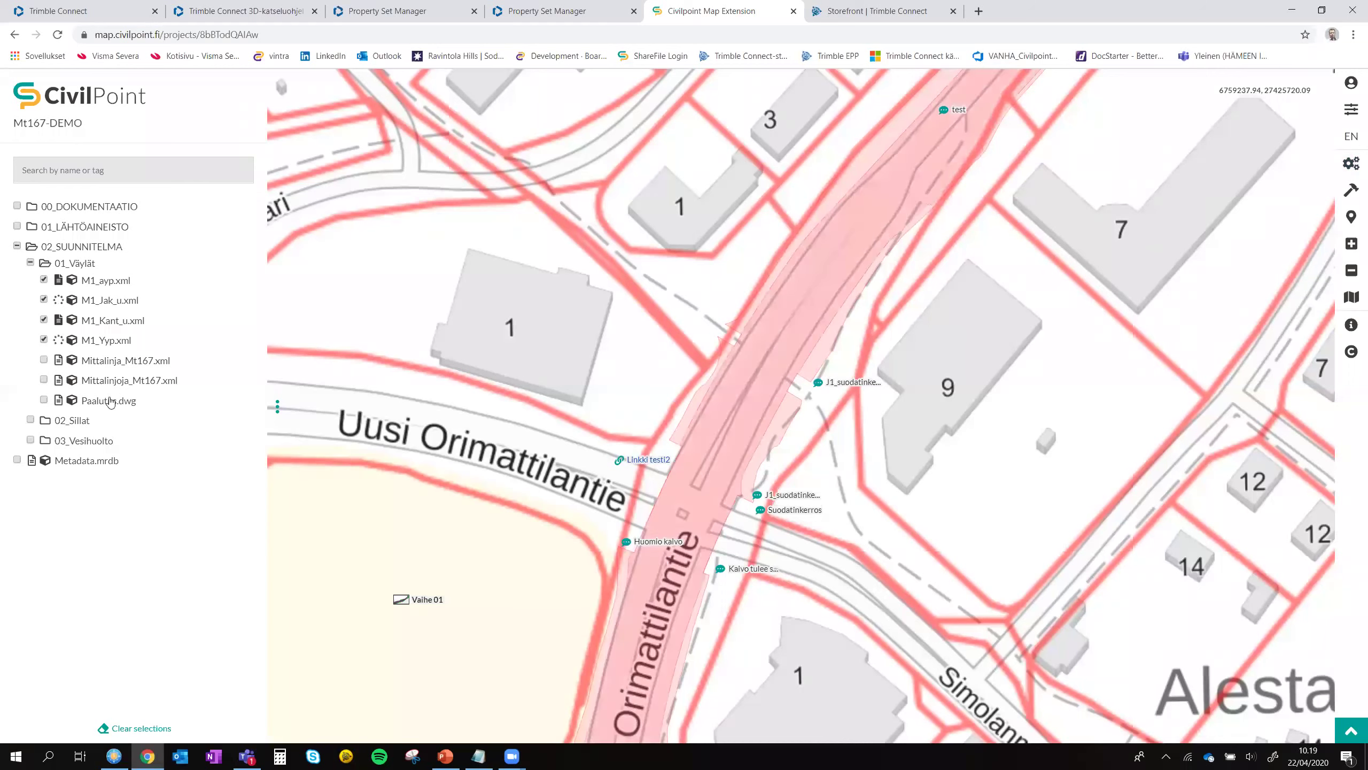
pyautogui.click(86, 444)
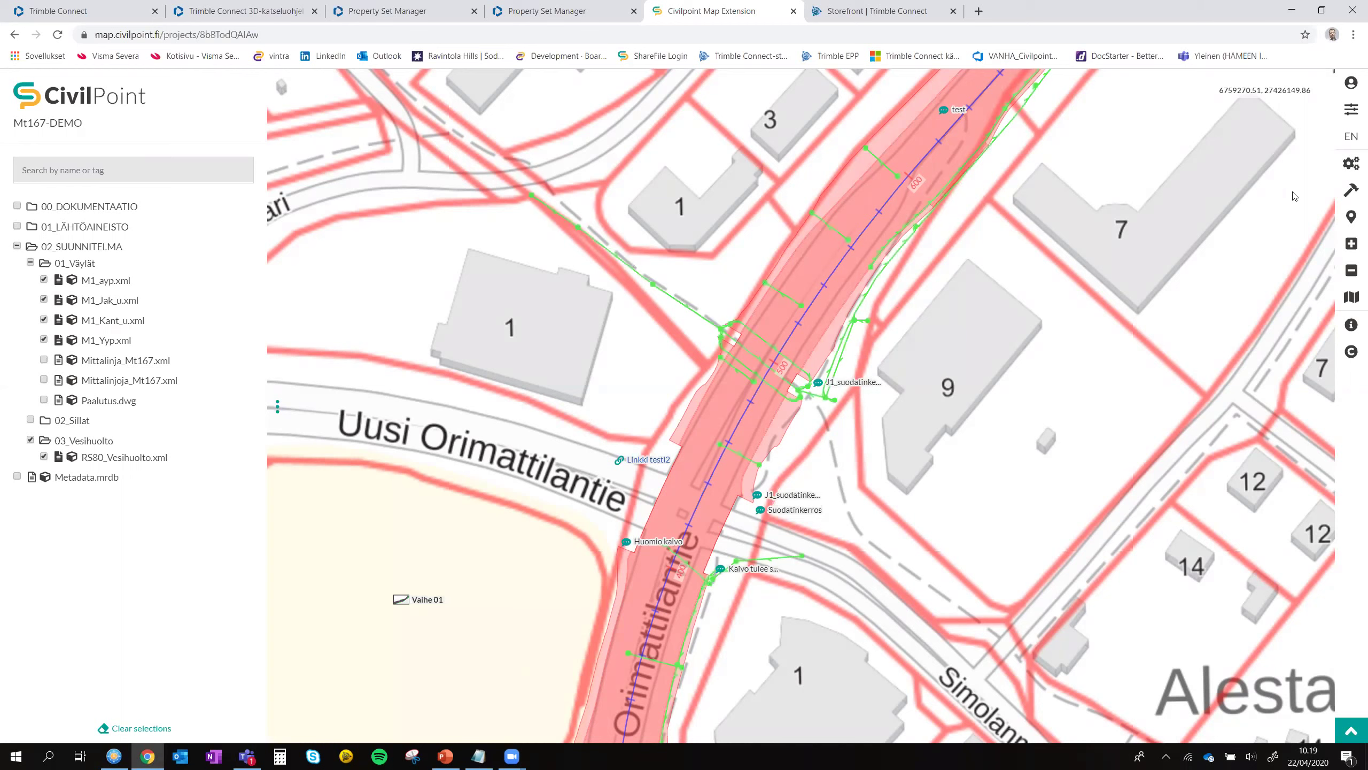
# Step: Use the Cross section tool to draw a section line across the road at the storm pipe crossing
pyautogui.click(1352, 190)
pyautogui.click(1298, 246)
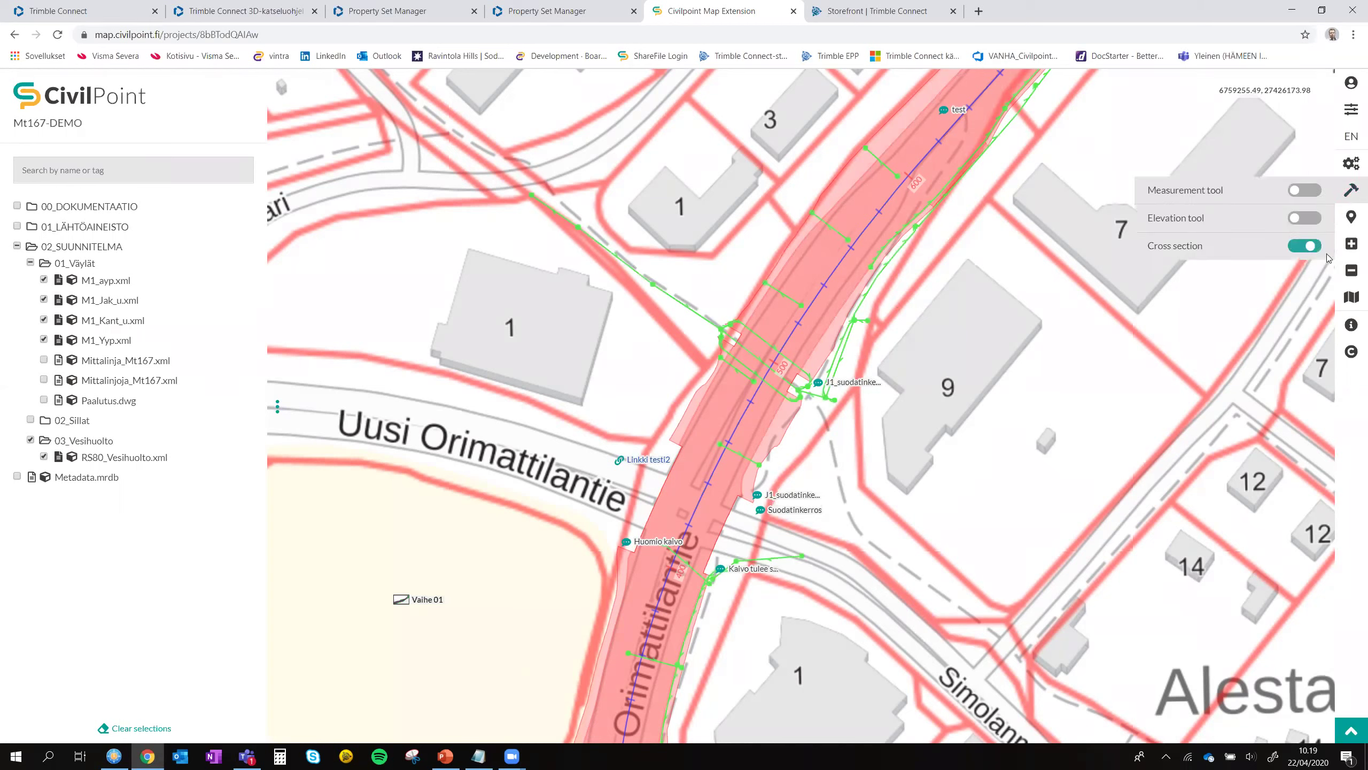
pyautogui.click(845, 396)
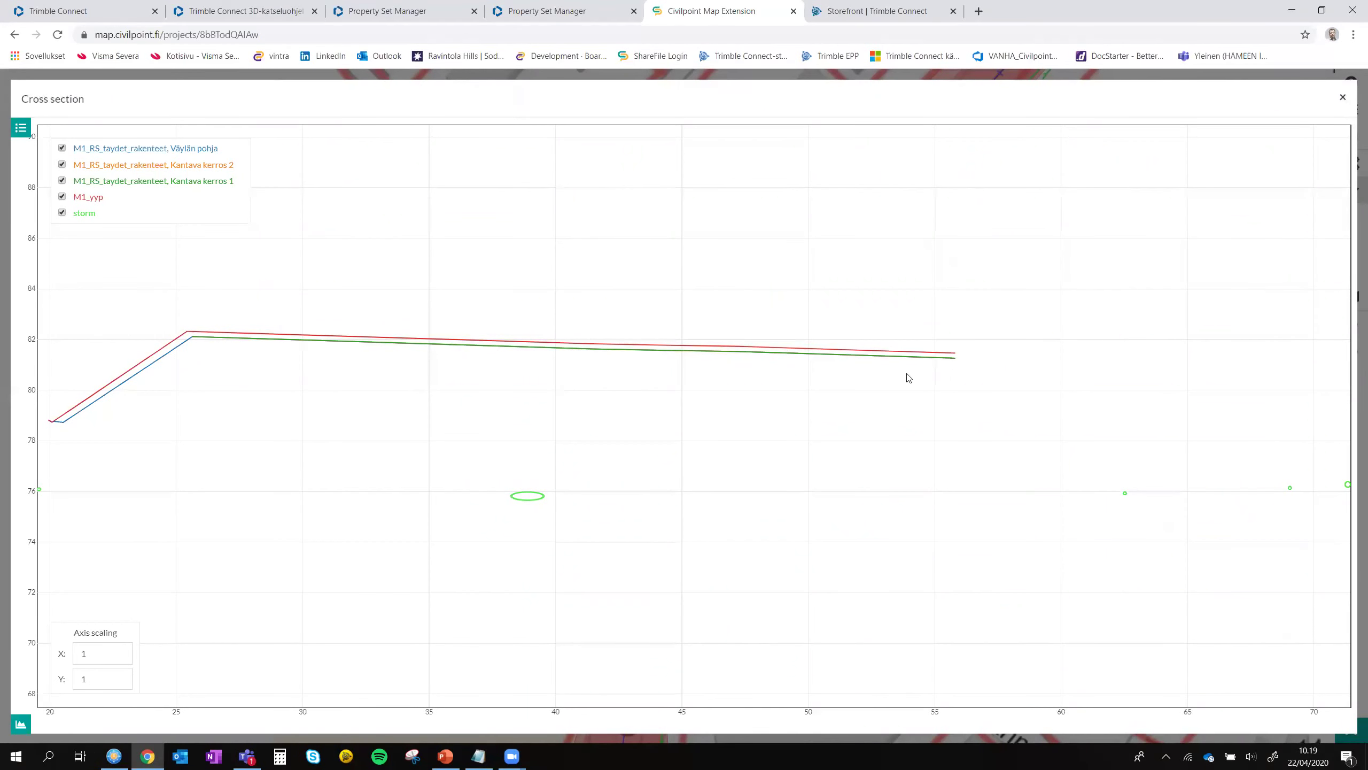
# Step: Examine the road surface lines and storm pipes in the cross section at different scales and positions
pyautogui.scroll(2, 986, 489)
pyautogui.scroll(2, 1252, 489)
pyautogui.scroll(1, 790, 455)
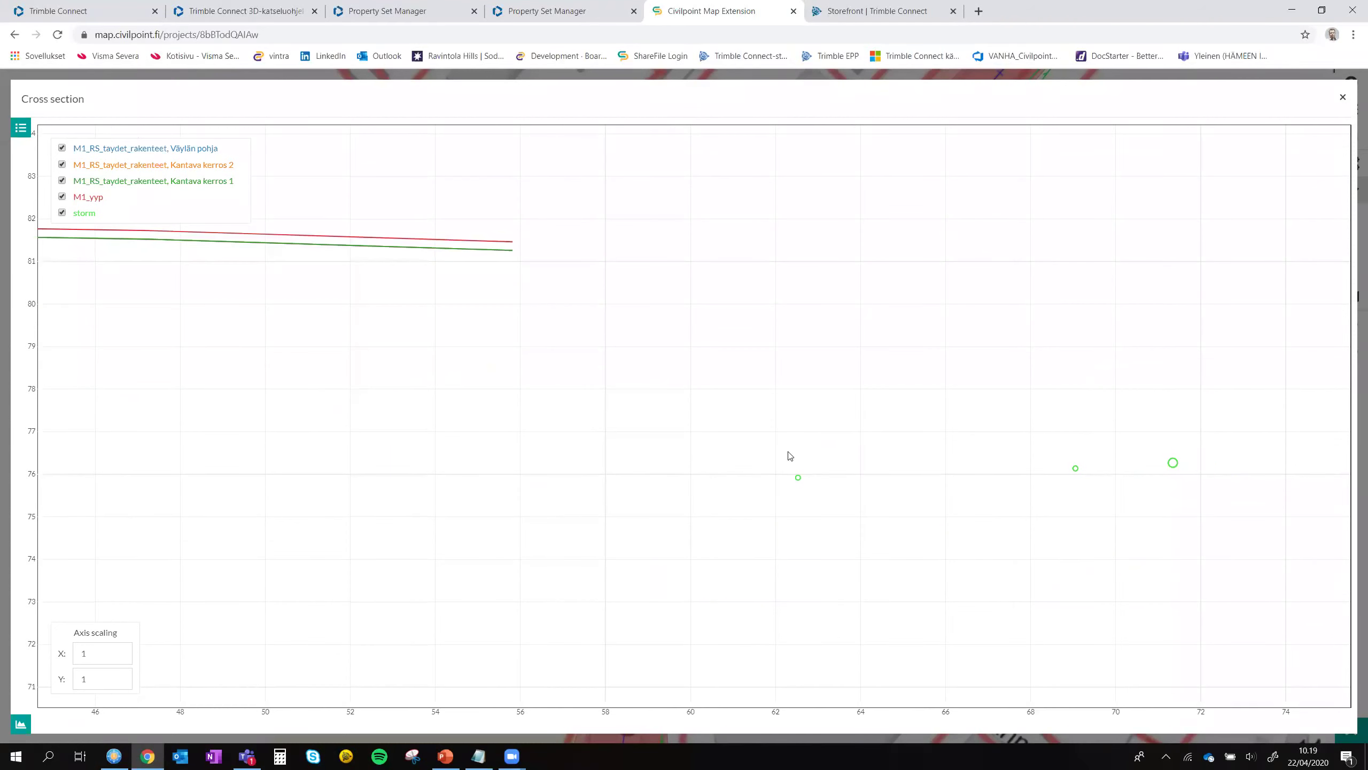
pyautogui.scroll(-1, 593, 398)
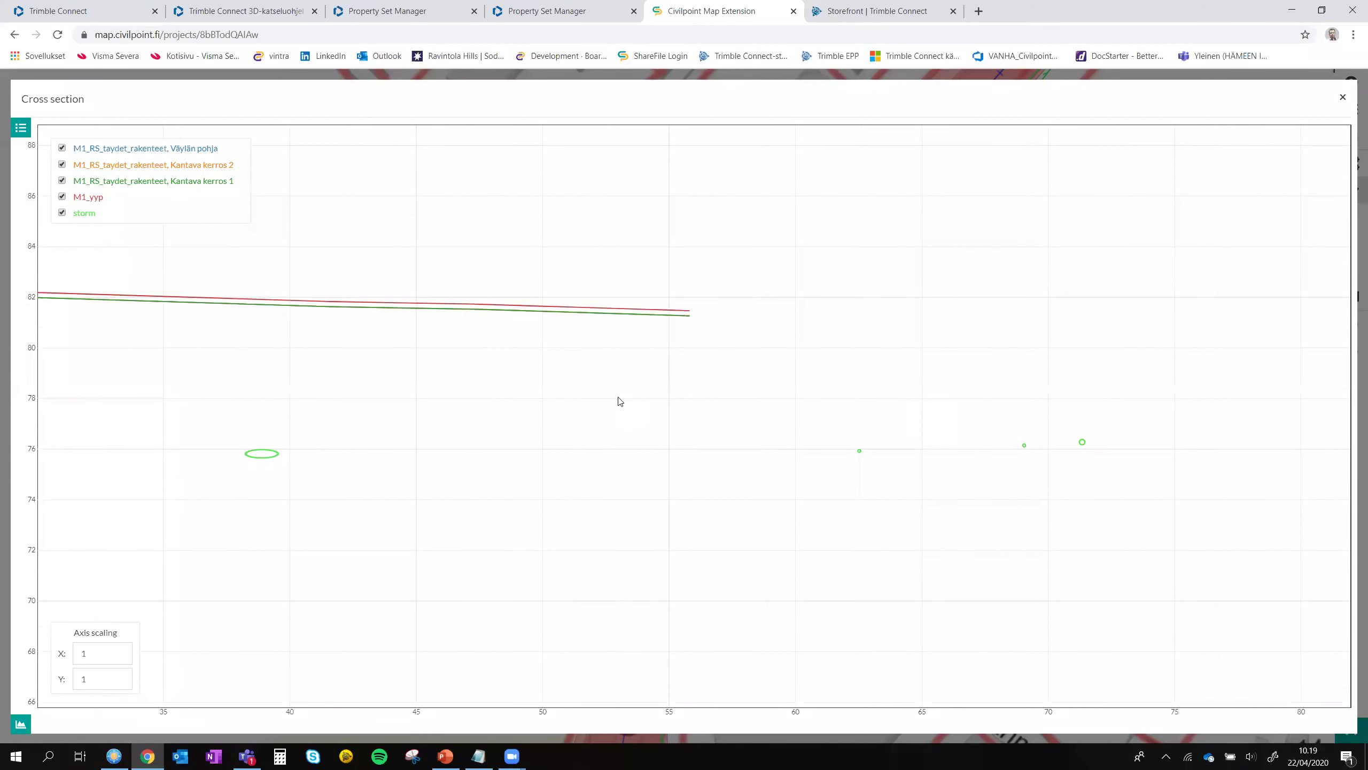
pyautogui.scroll(-2, 712, 456)
pyautogui.scroll(1, 358, 423)
pyautogui.scroll(1, 358, 423)
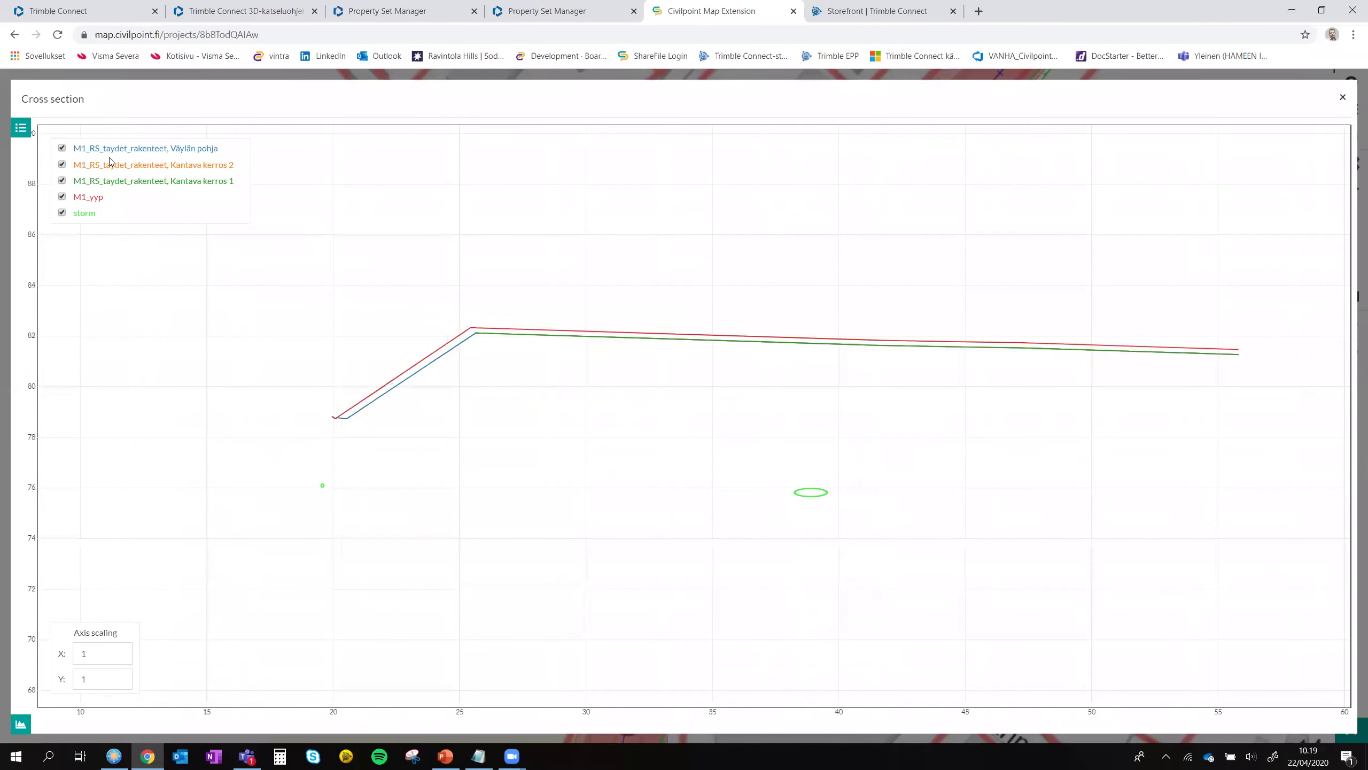
# Step: Hide and show again the M1_RS_taydet_rakenteet layers, M1_yyp and storm in the cross section
pyautogui.click(62, 147)
pyautogui.click(62, 165)
pyautogui.click(62, 180)
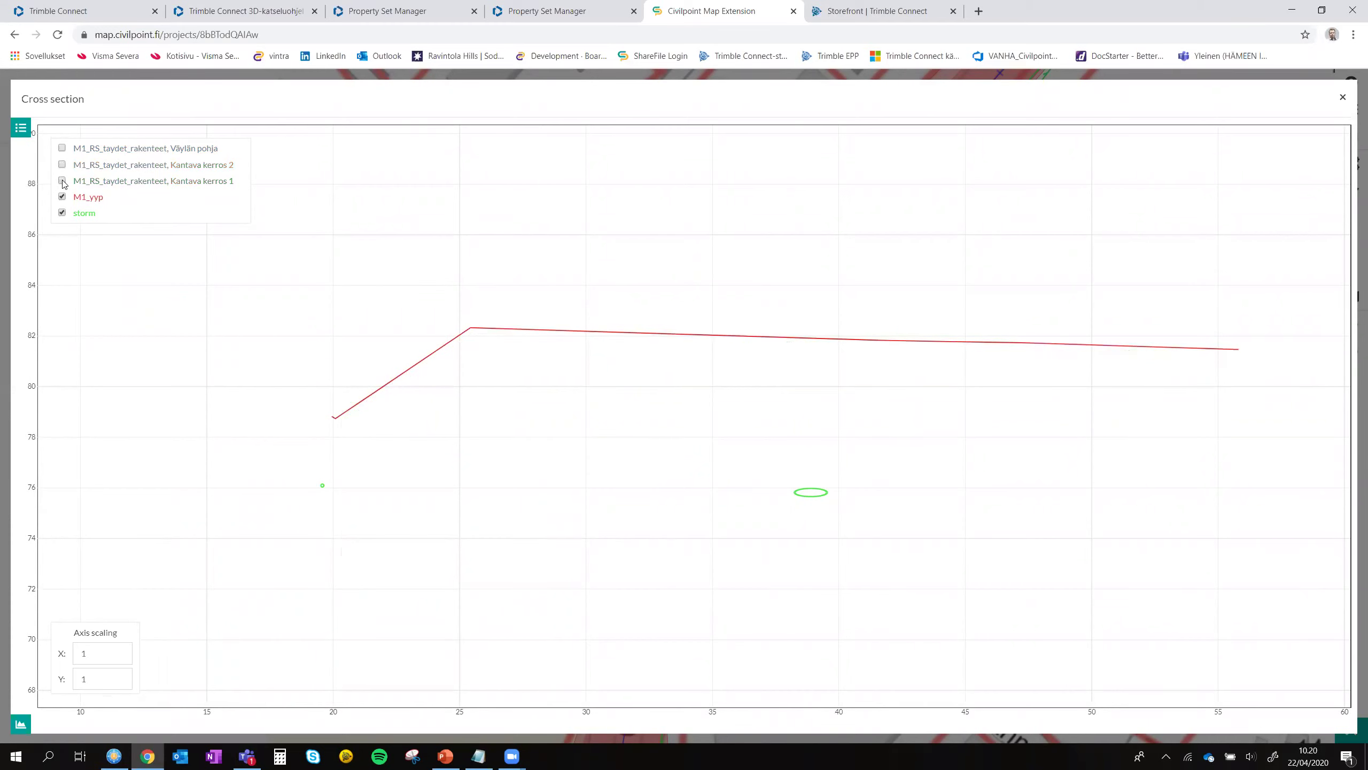
pyautogui.click(62, 197)
pyautogui.click(62, 196)
pyautogui.click(62, 181)
pyautogui.click(62, 165)
pyautogui.click(62, 147)
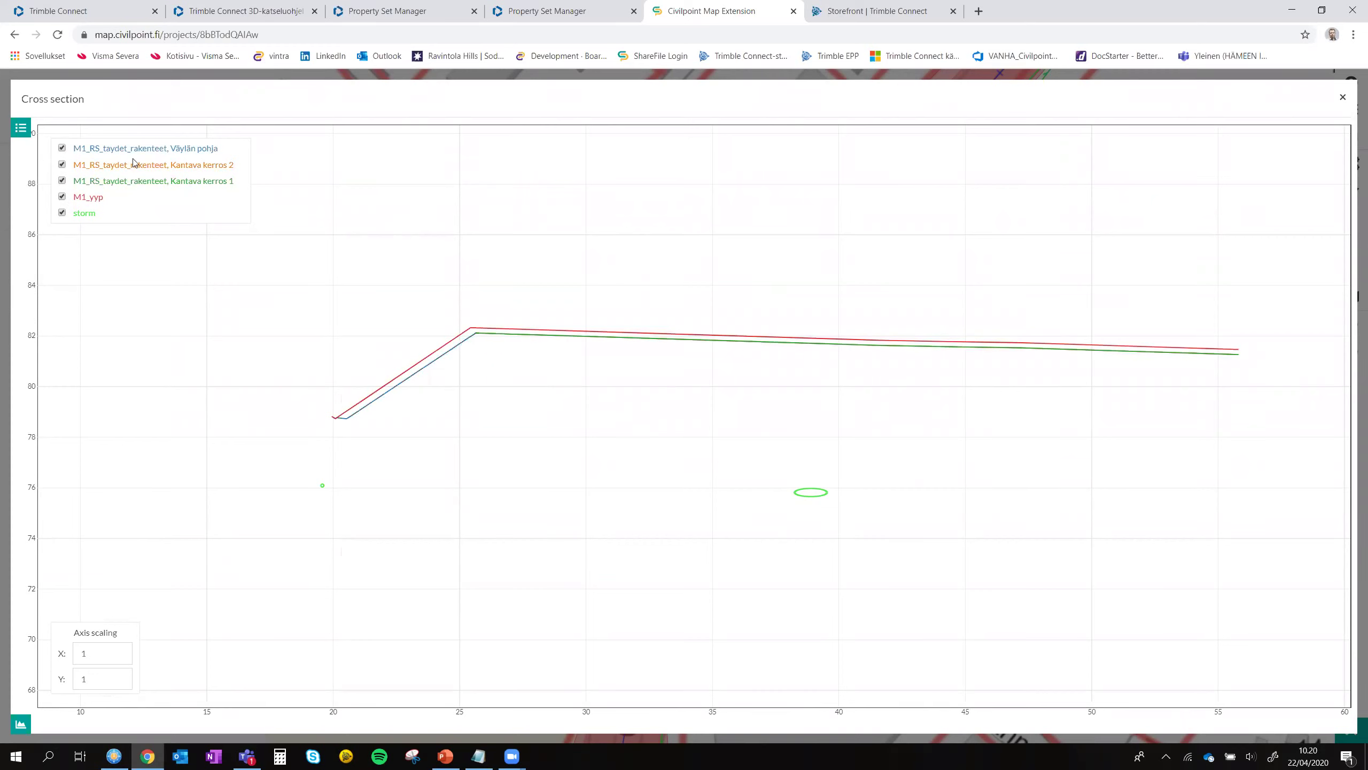
pyautogui.click(63, 213)
pyautogui.click(63, 213)
pyautogui.click(63, 213)
pyautogui.click(64, 213)
# Step: Try X axis scaling values down to 0 and a Y scaling of 1,1, and restore X to 1
pyautogui.click(120, 652)
pyautogui.click(120, 652)
pyautogui.click(120, 651)
pyautogui.click(120, 651)
pyautogui.click(120, 652)
pyautogui.click(119, 655)
pyautogui.click(120, 656)
pyautogui.click(120, 656)
pyautogui.click(119, 656)
pyautogui.click(120, 656)
pyautogui.click(120, 656)
pyautogui.click(119, 656)
pyautogui.click(120, 655)
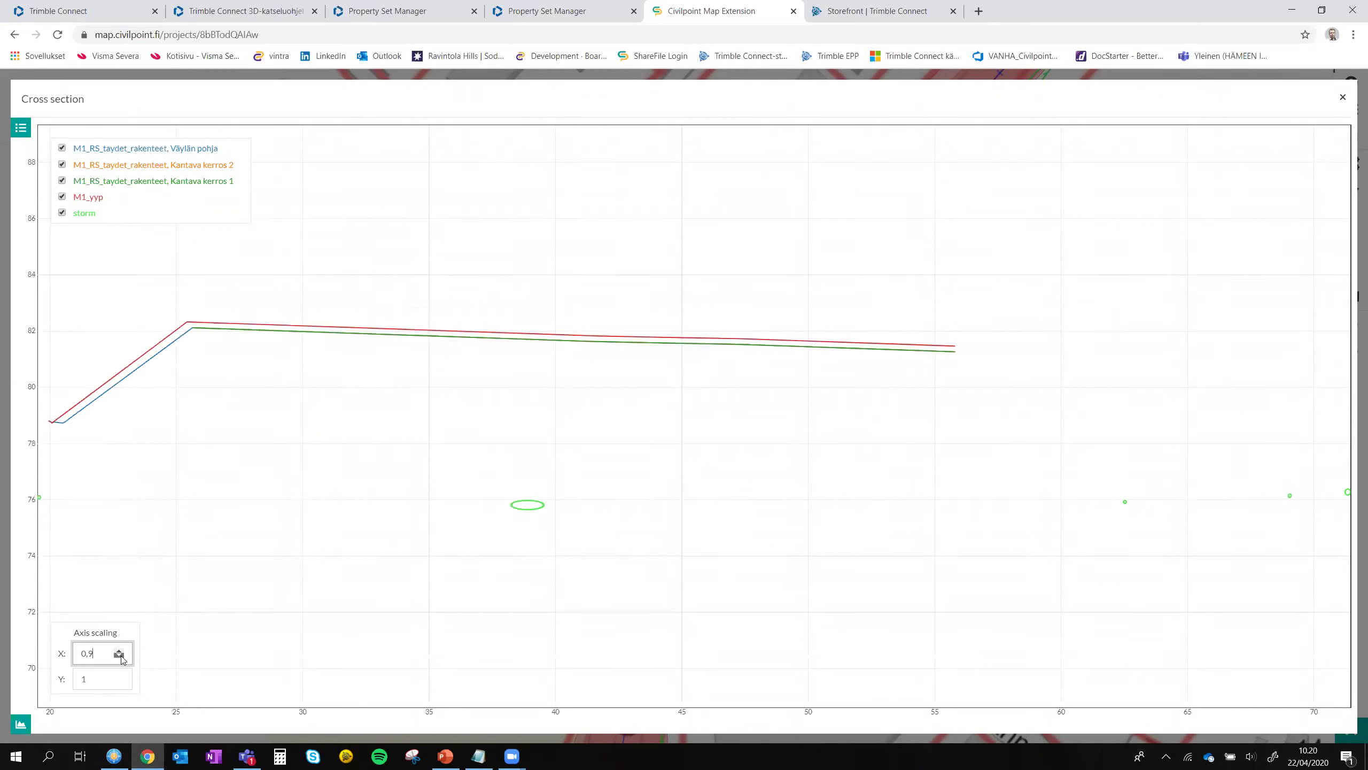
pyautogui.click(120, 656)
pyautogui.click(120, 652)
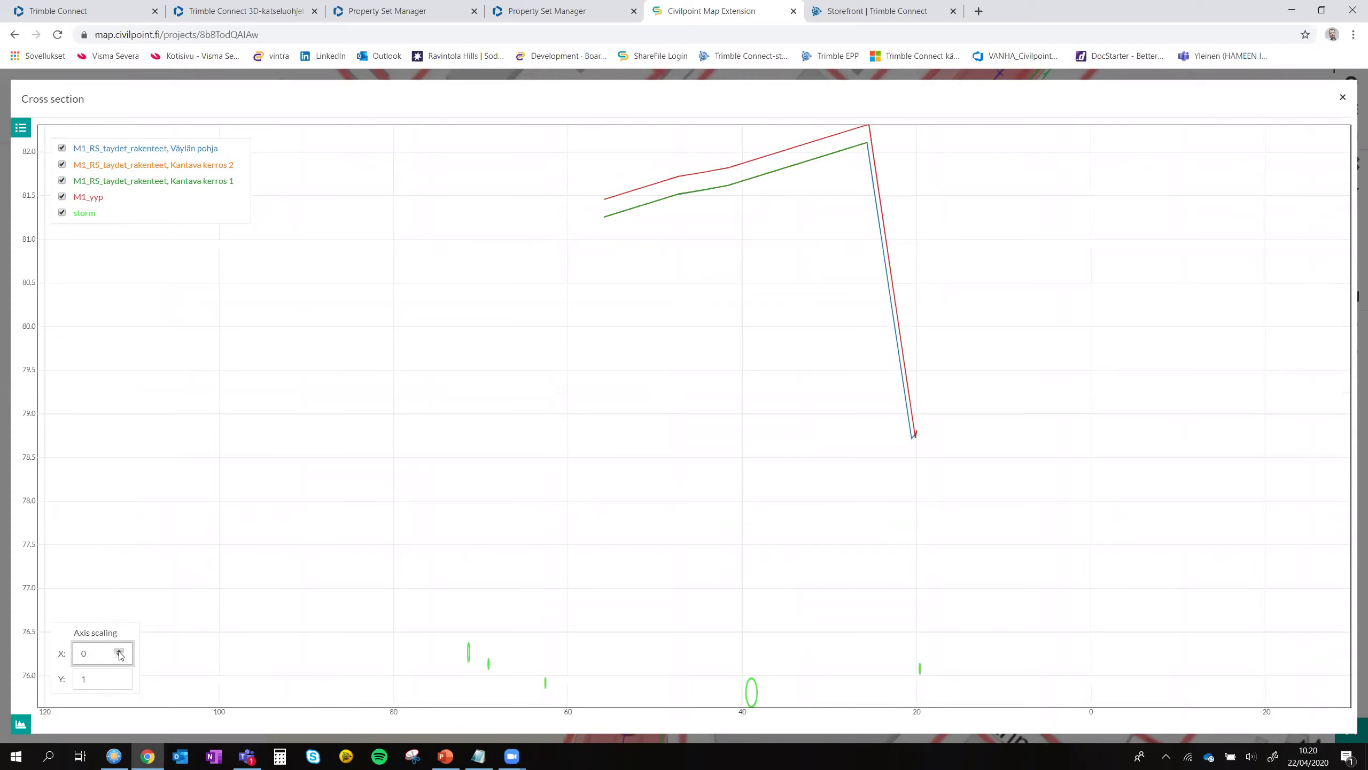
pyautogui.click(119, 677)
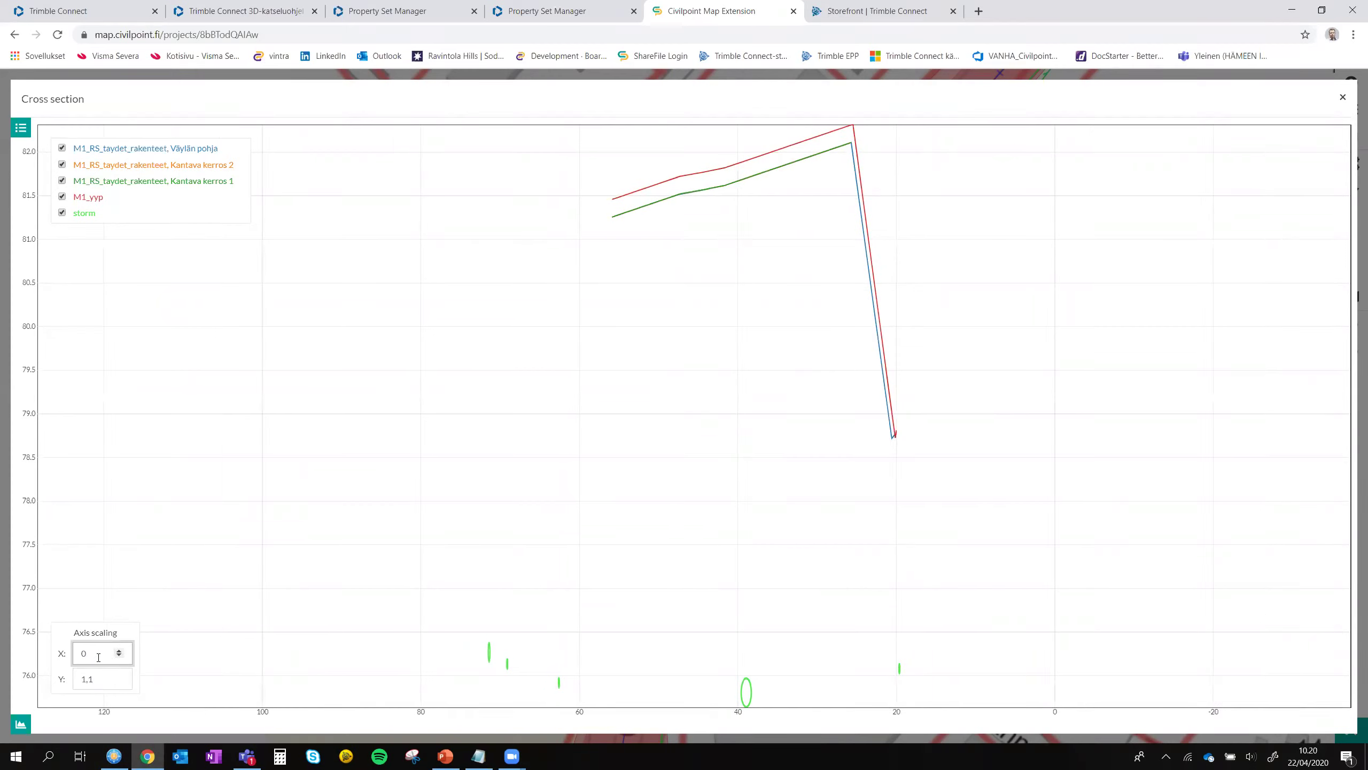
pyautogui.press('BackSpace')
pyautogui.write('1')
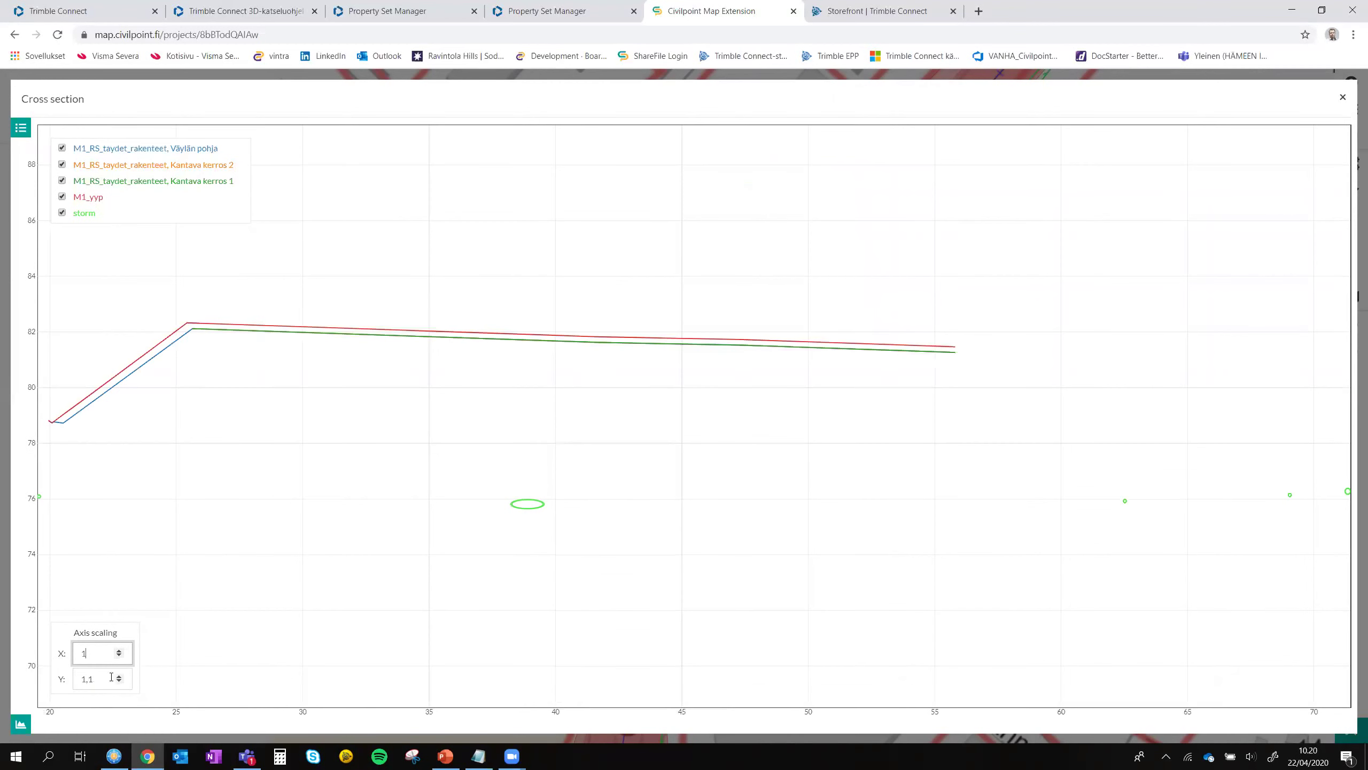
# Step: Set the cross section's Y axis scaling to 1,5
pyautogui.click(120, 676)
pyautogui.click(119, 676)
pyautogui.click(119, 676)
pyautogui.click(119, 676)
pyautogui.click(119, 676)
pyautogui.click(120, 676)
pyautogui.click(119, 676)
pyautogui.click(119, 676)
pyautogui.click(119, 676)
pyautogui.click(119, 676)
pyautogui.click(120, 681)
pyautogui.click(119, 682)
pyautogui.click(120, 681)
pyautogui.click(119, 682)
pyautogui.click(119, 681)
pyautogui.click(119, 681)
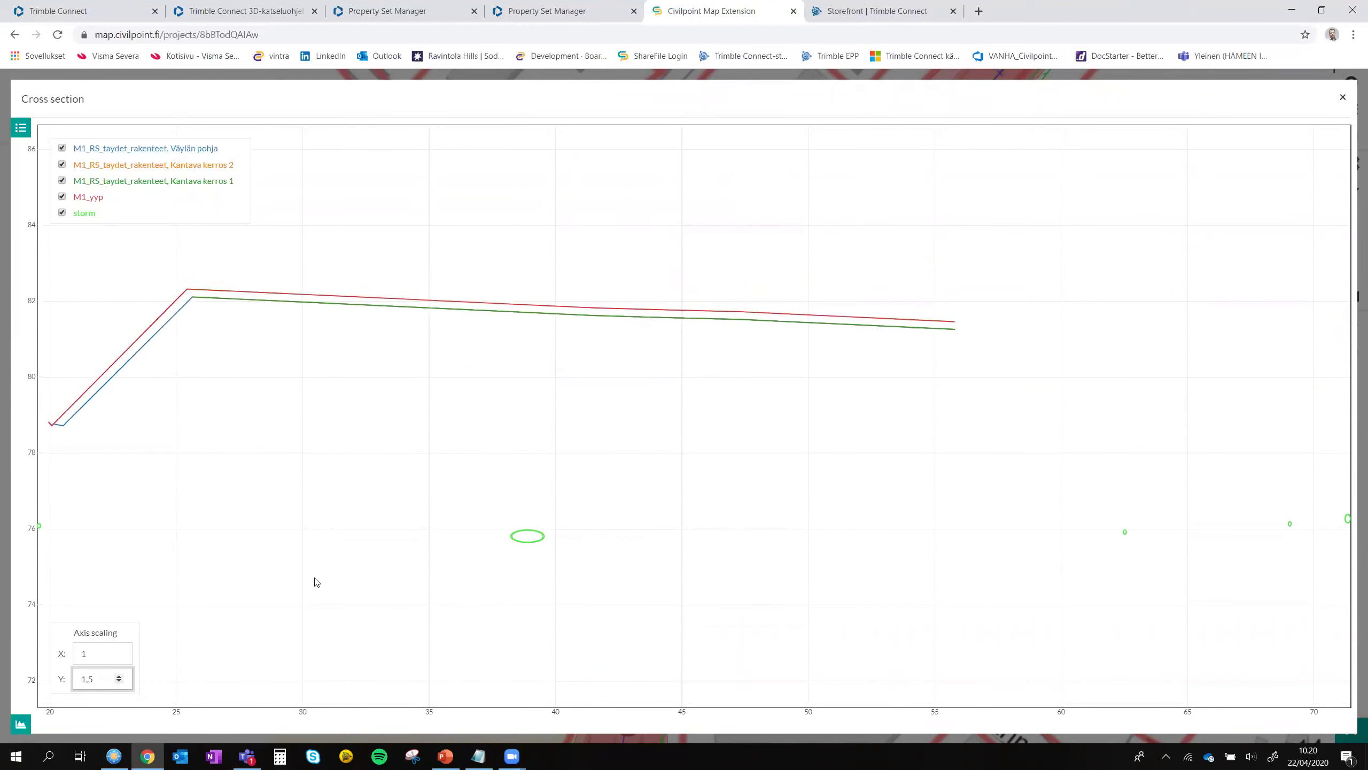
# Step: Toggle the visibility of the cross section's layer legend and axis scaling settings, and close the cross section view
pyautogui.click(17, 726)
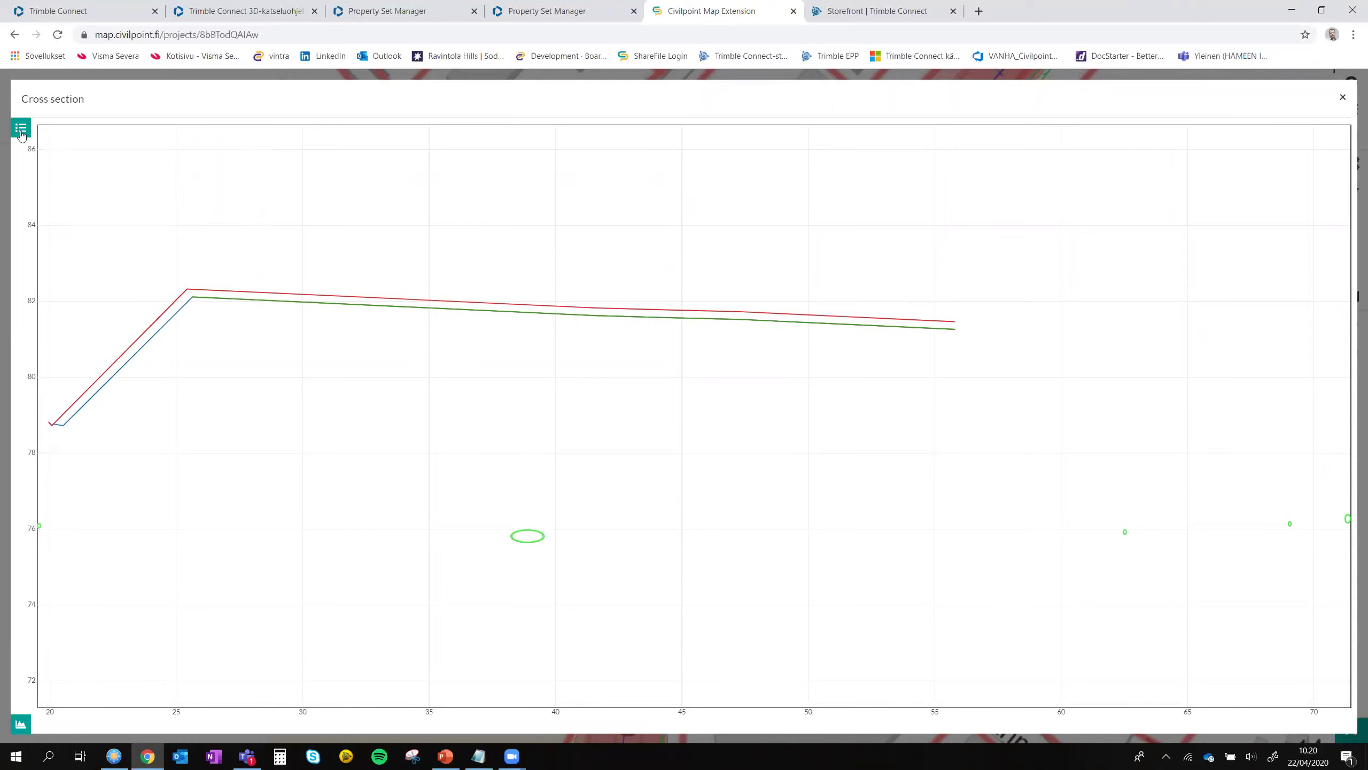
pyautogui.click(20, 724)
pyautogui.click(20, 128)
pyautogui.click(18, 727)
pyautogui.click(1341, 99)
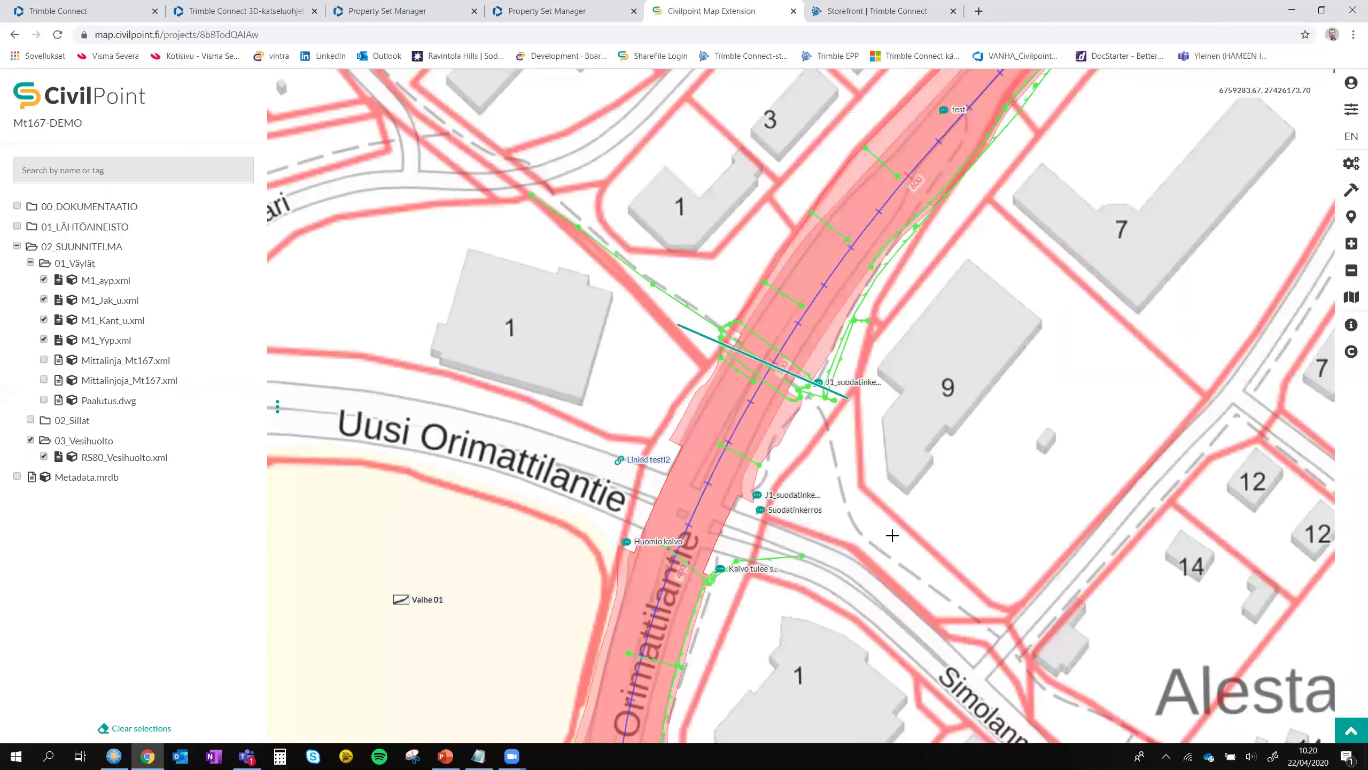
# Step: Activate the Elevation tool in place of the Cross section tool
pyautogui.click(1351, 190)
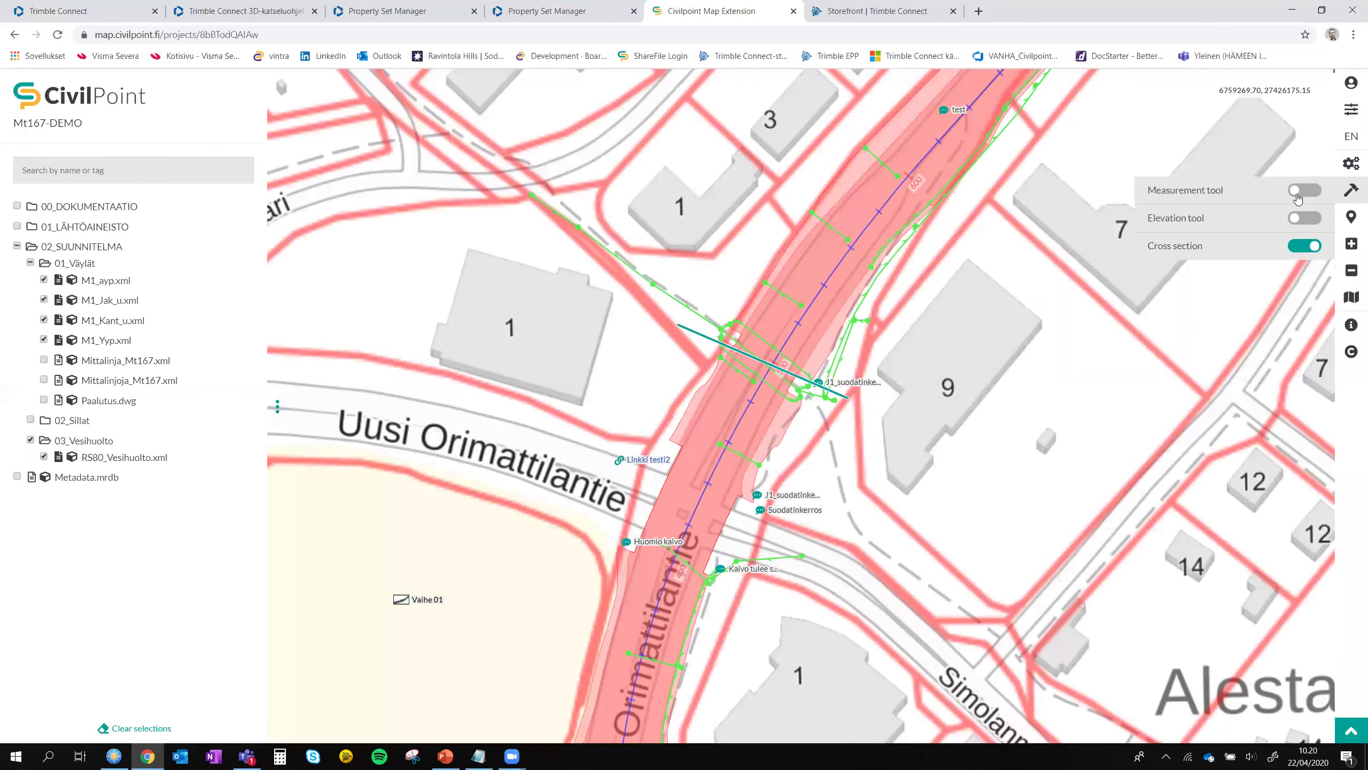
pyautogui.click(1305, 220)
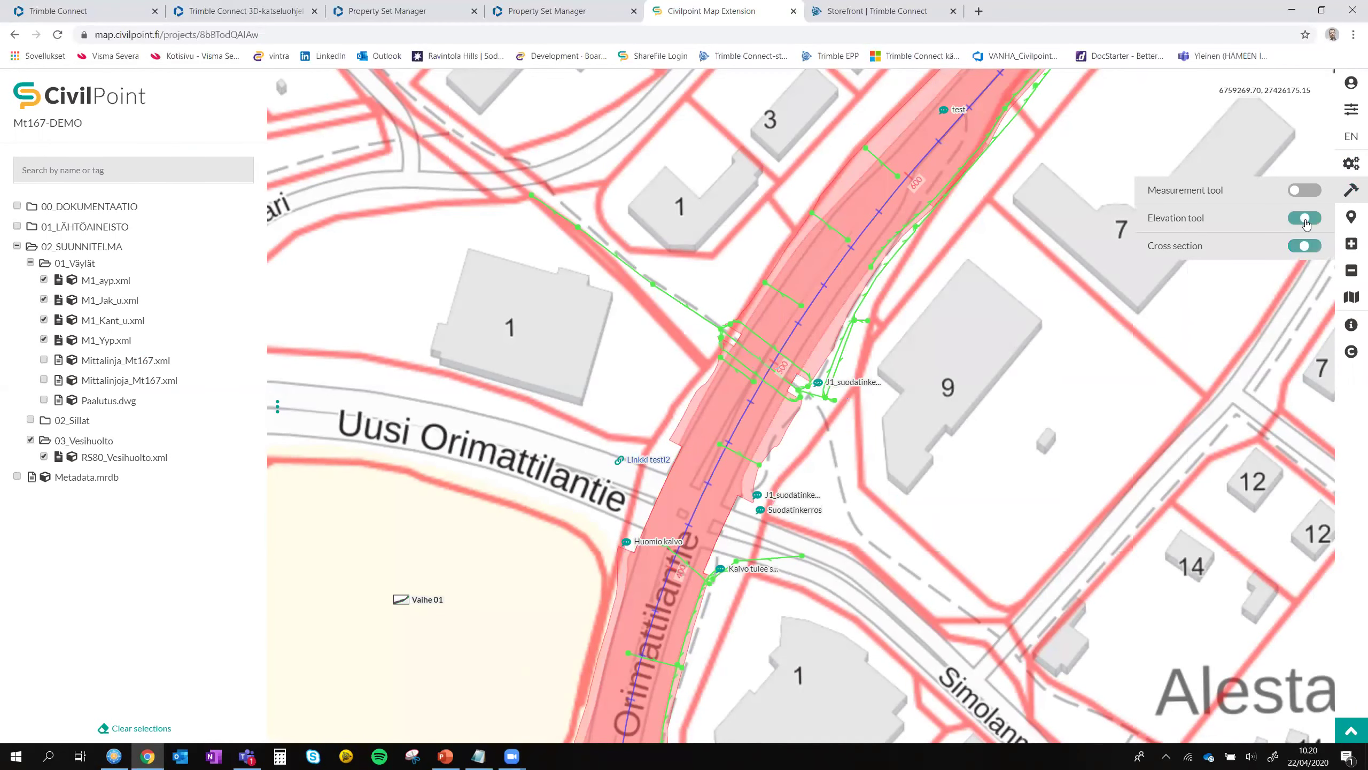
pyautogui.click(1351, 194)
# Step: Change the interface language to Finnish (FI) and check the translated tool list
pyautogui.click(1341, 139)
pyautogui.click(1303, 156)
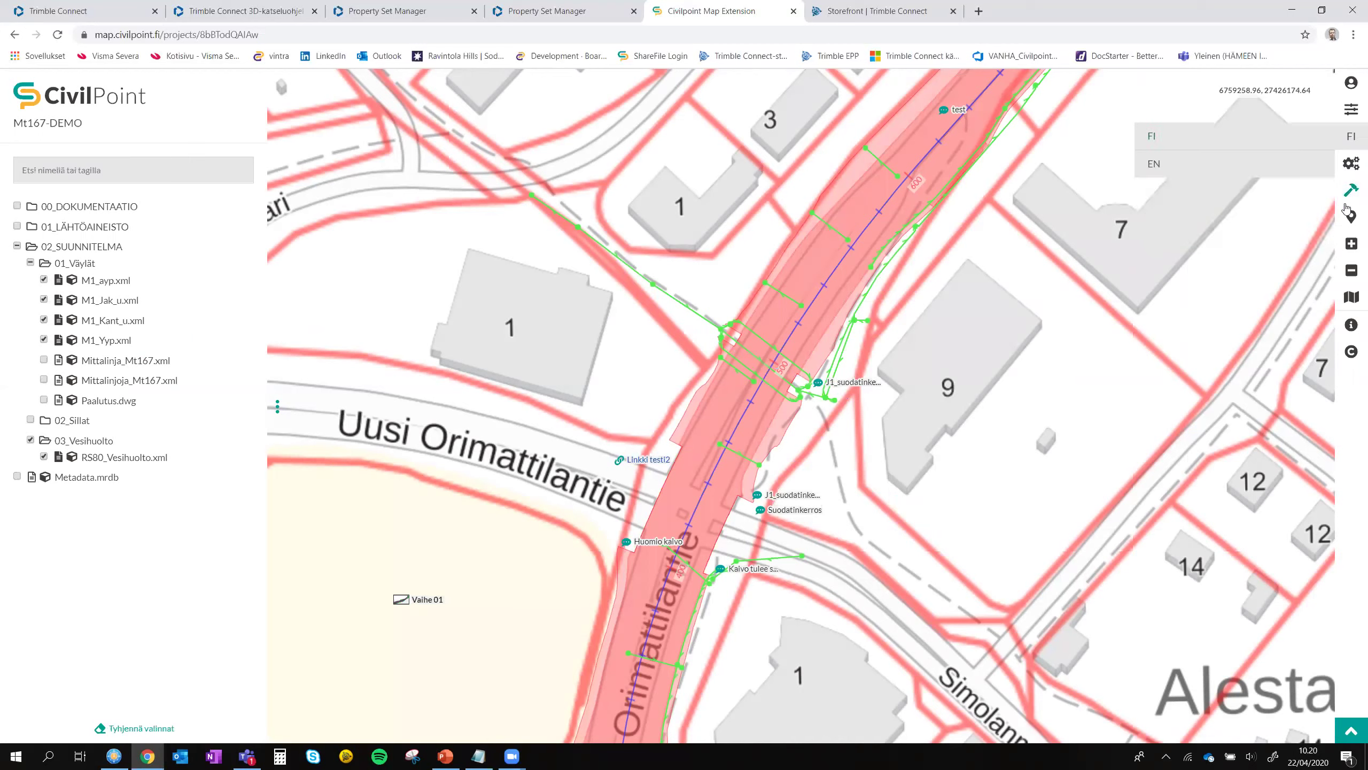
pyautogui.click(1351, 190)
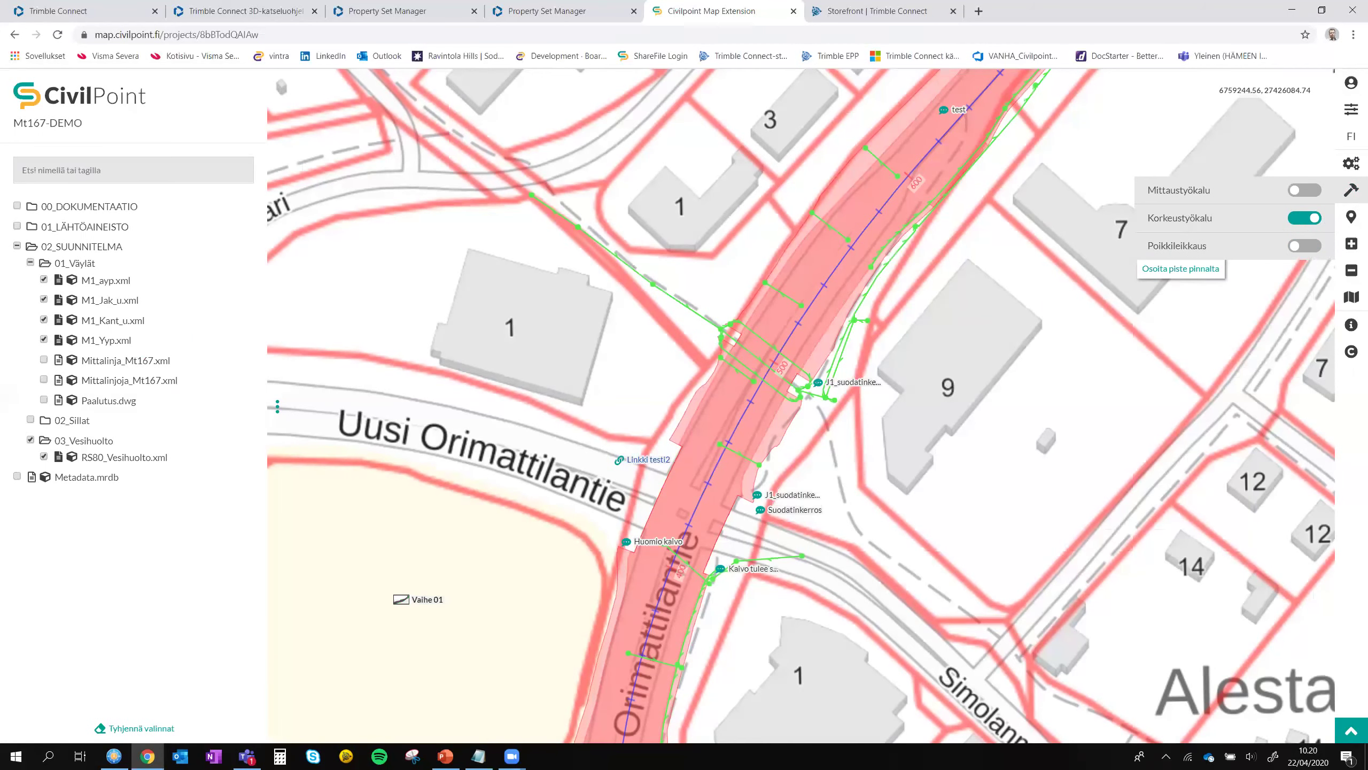
pyautogui.click(1351, 190)
# Step: Query the surface elevations at a point on the road near the storm pipe crossing and view them as a graph
pyautogui.scroll(1, 795, 364)
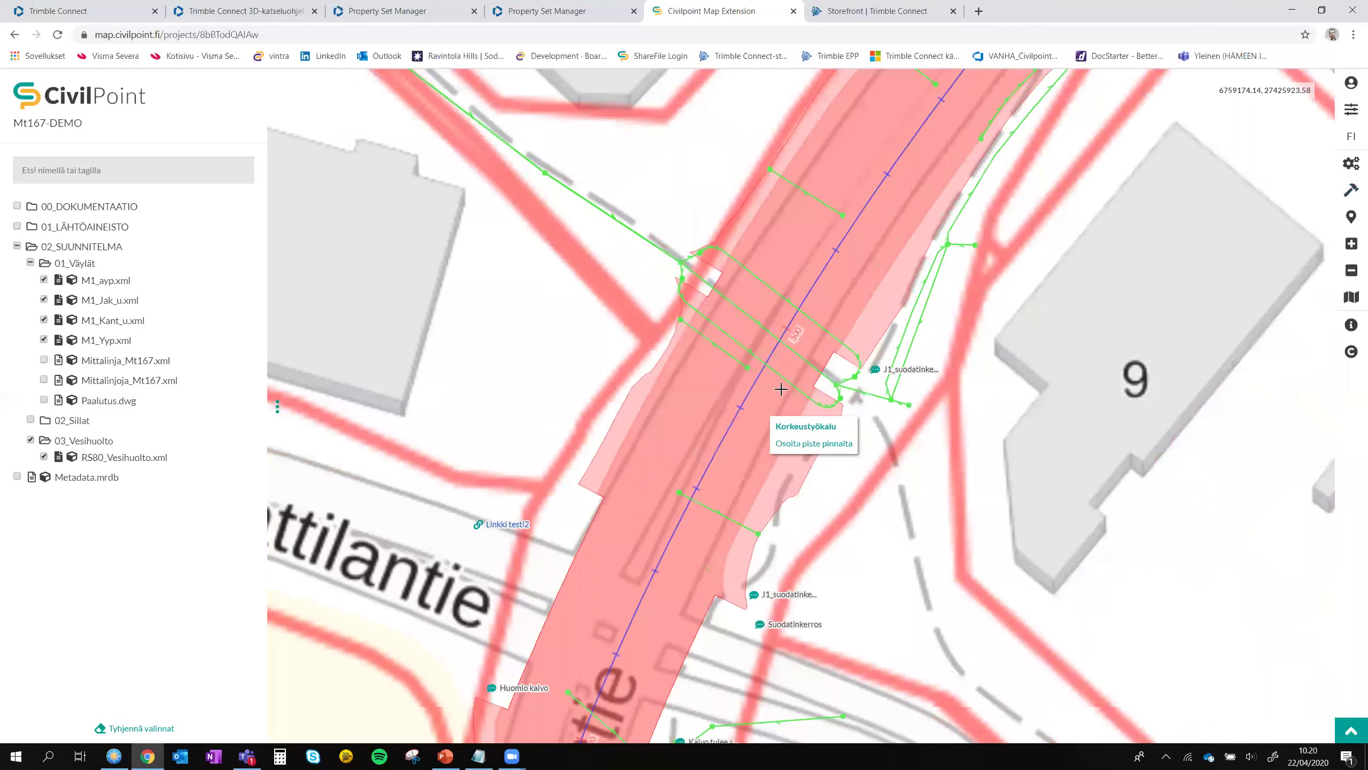
pyautogui.click(809, 240)
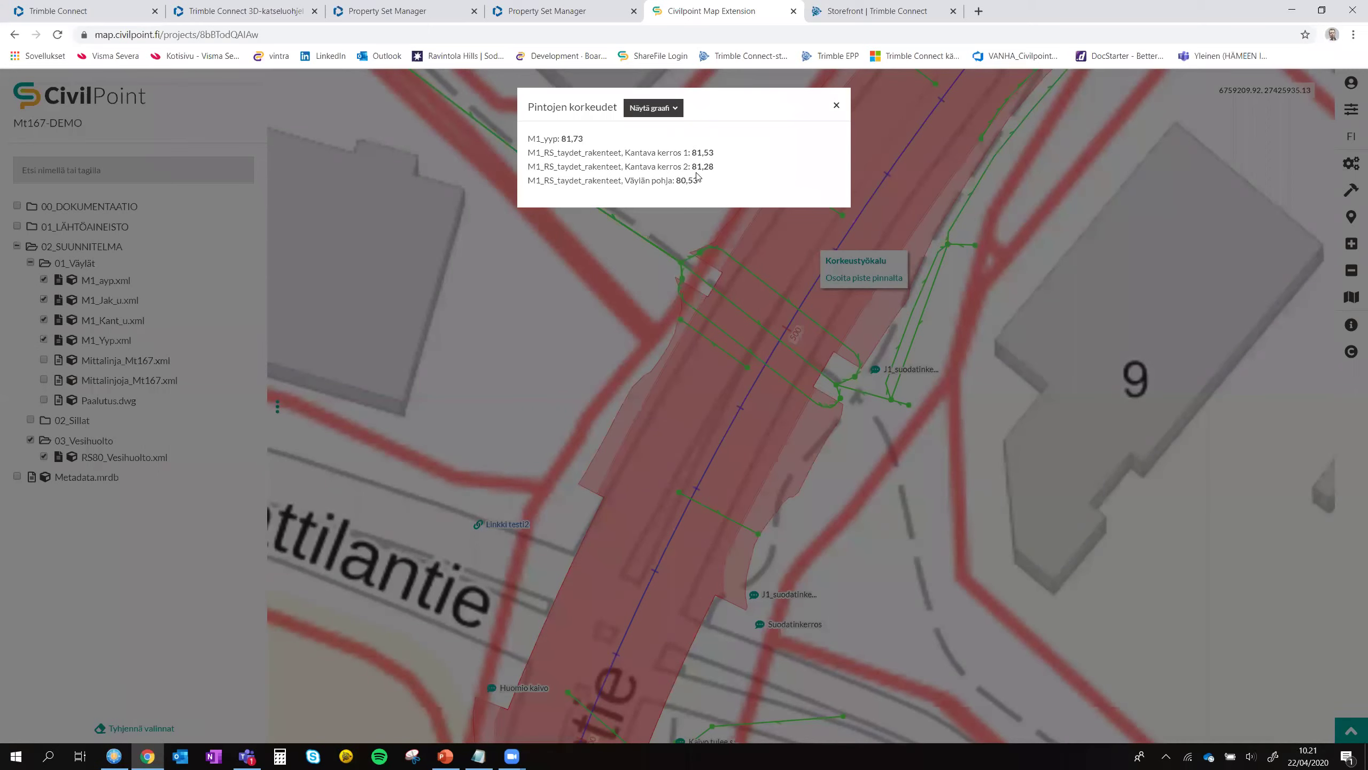
pyautogui.moveTo(566, 138); pyautogui.dragTo(747, 189)
pyautogui.click(668, 176)
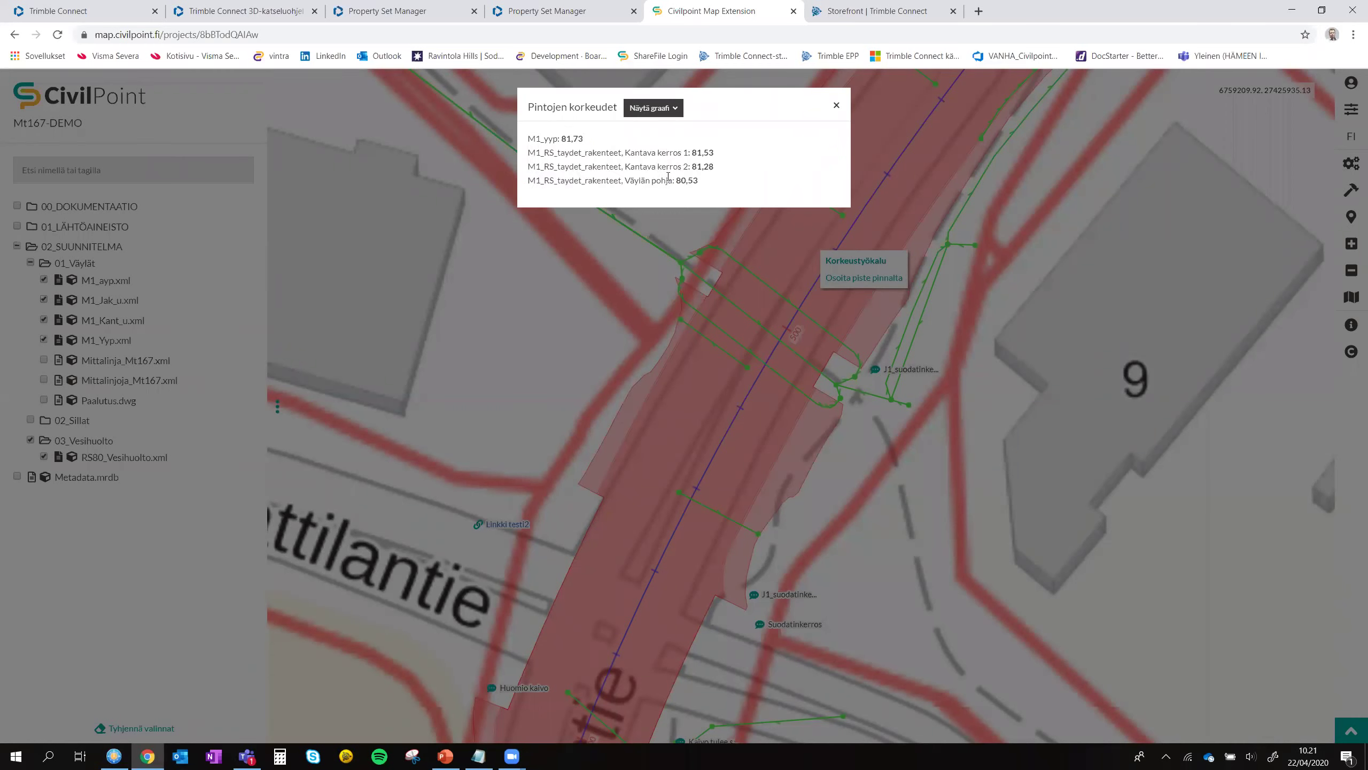
pyautogui.click(678, 109)
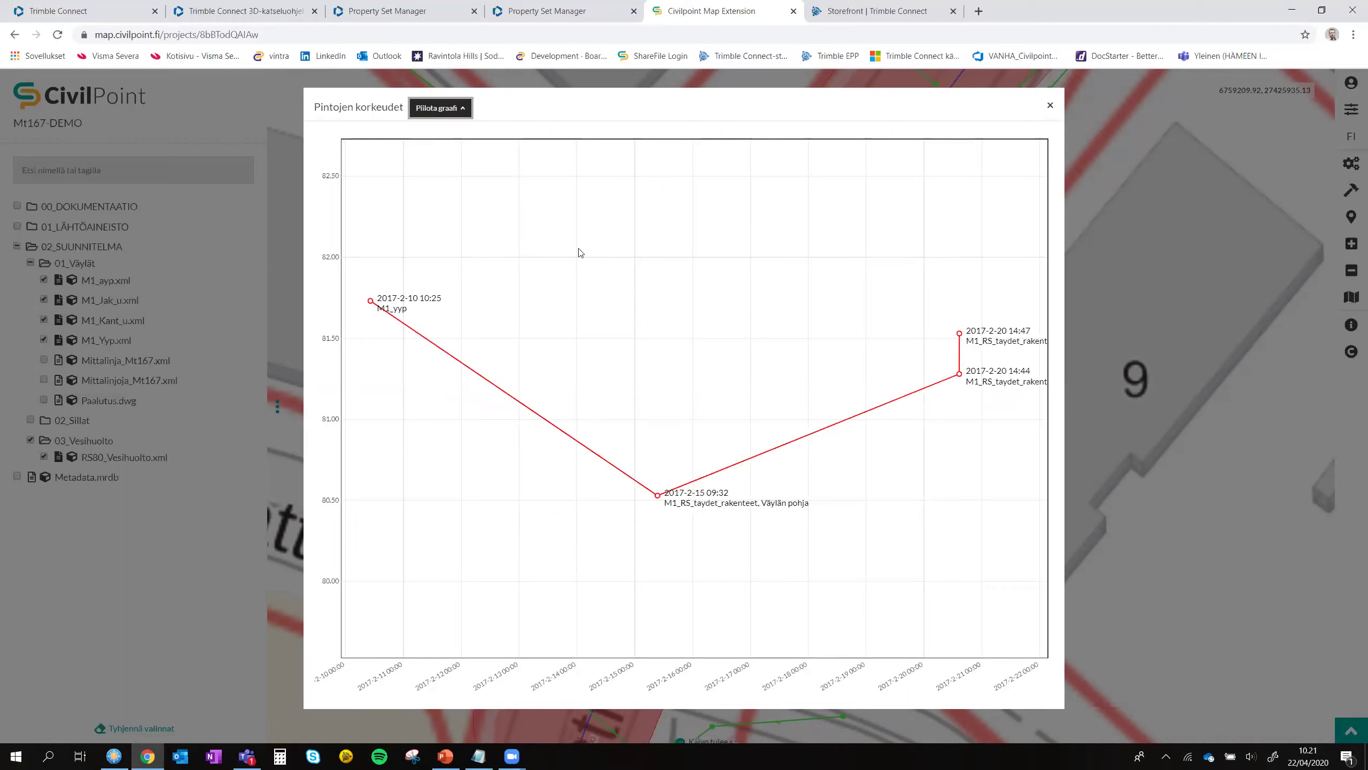
pyautogui.click(441, 112)
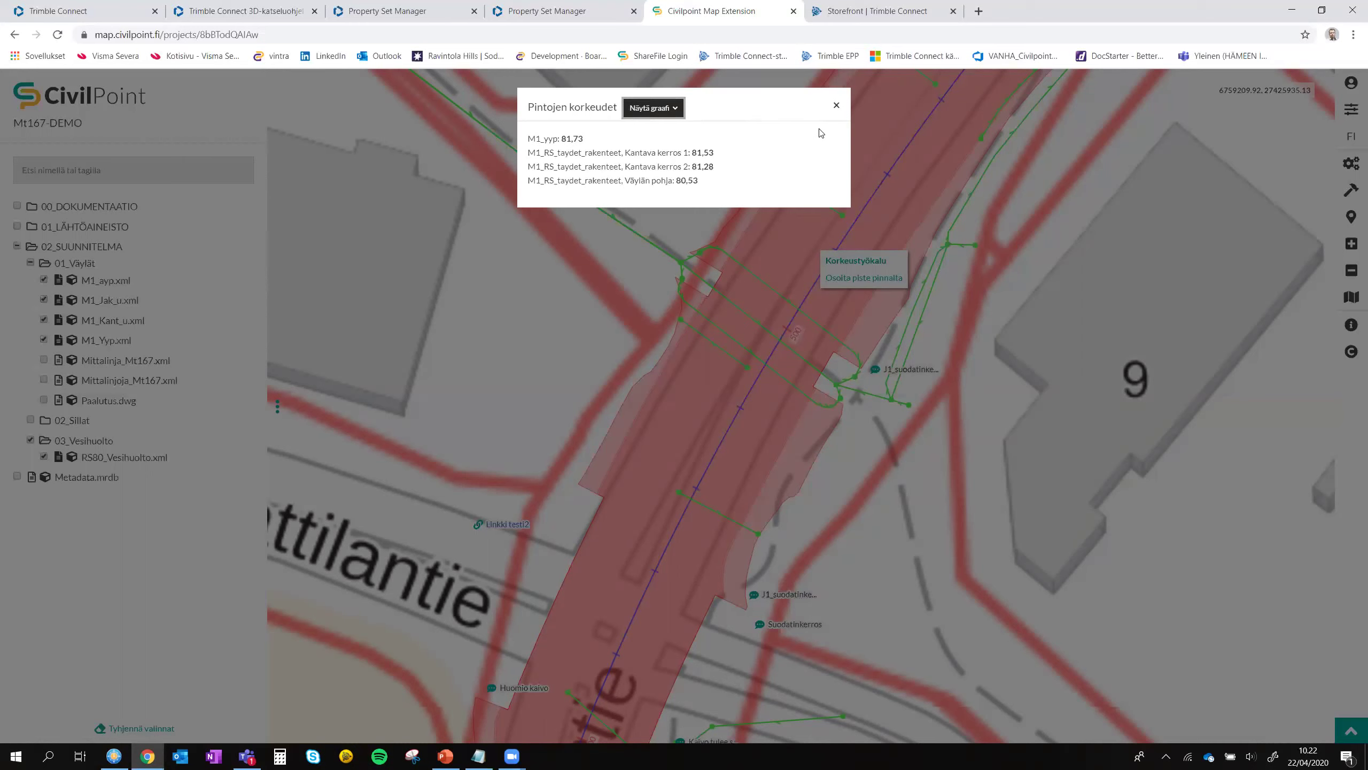
# Step: Close the surface elevation results and turn off the elevation tool (Korkeustyökalu)
pyautogui.click(836, 109)
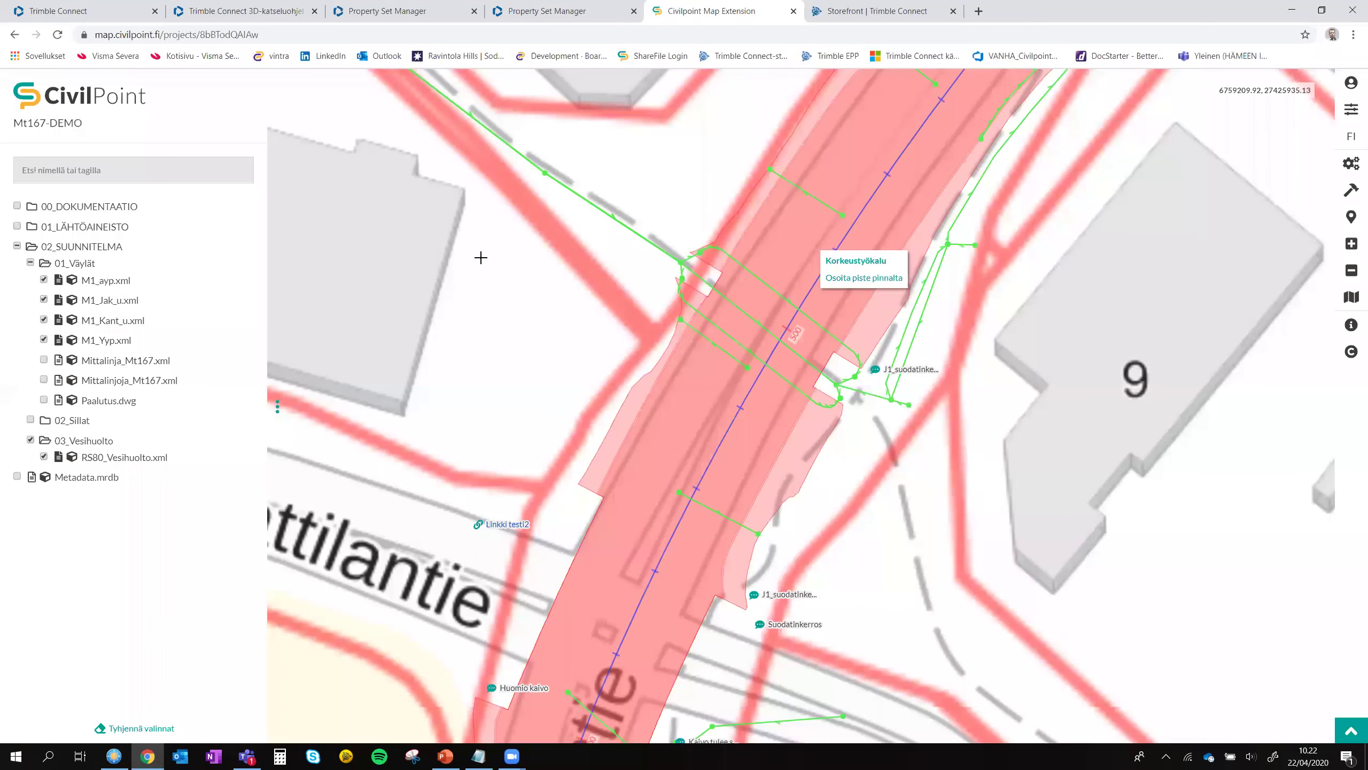
pyautogui.click(1352, 192)
pyautogui.click(1304, 217)
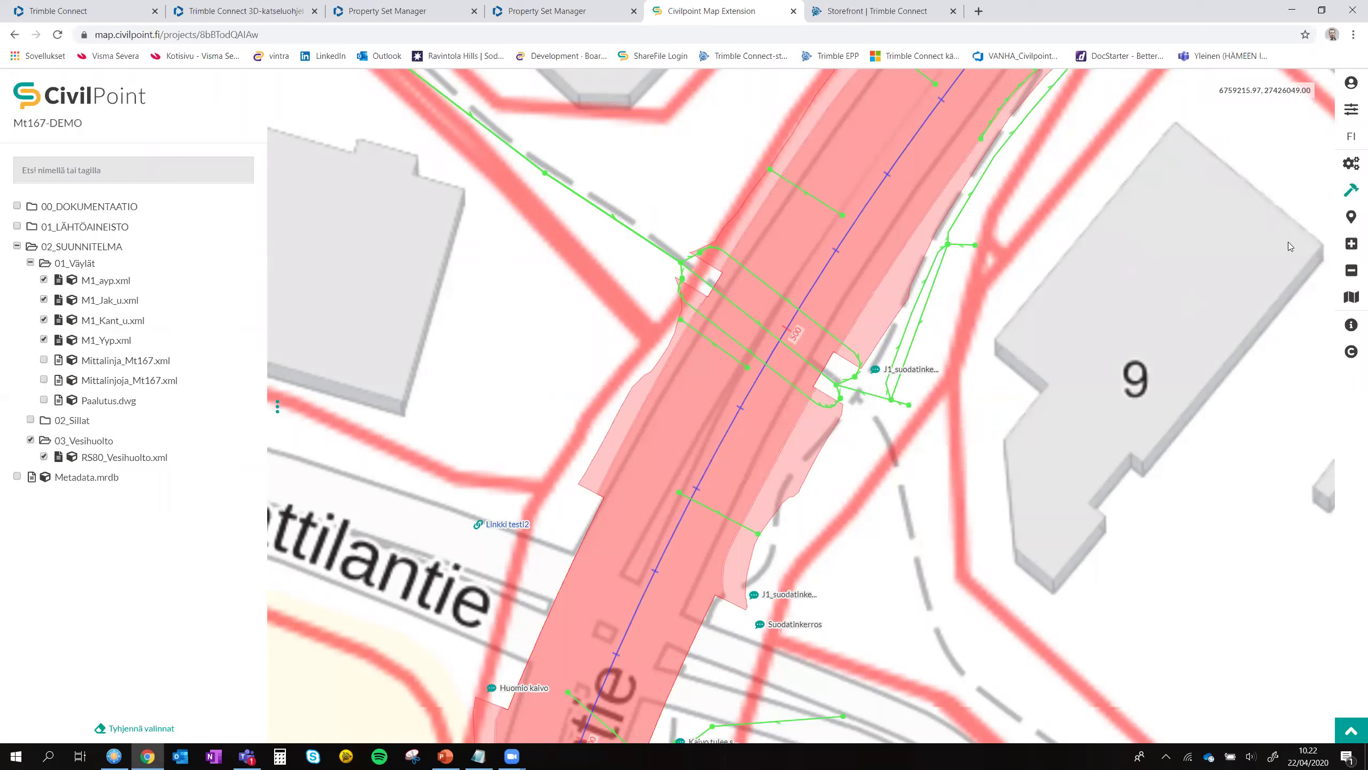